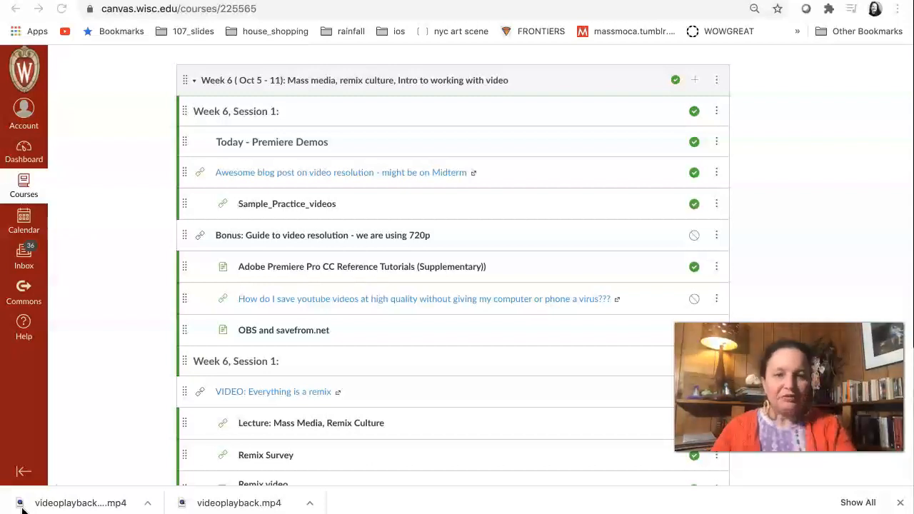
Publish the item "Bonus: Guide to video resolution - we are using 720p" in the Week 6 module.
mouse_move(3, 510)
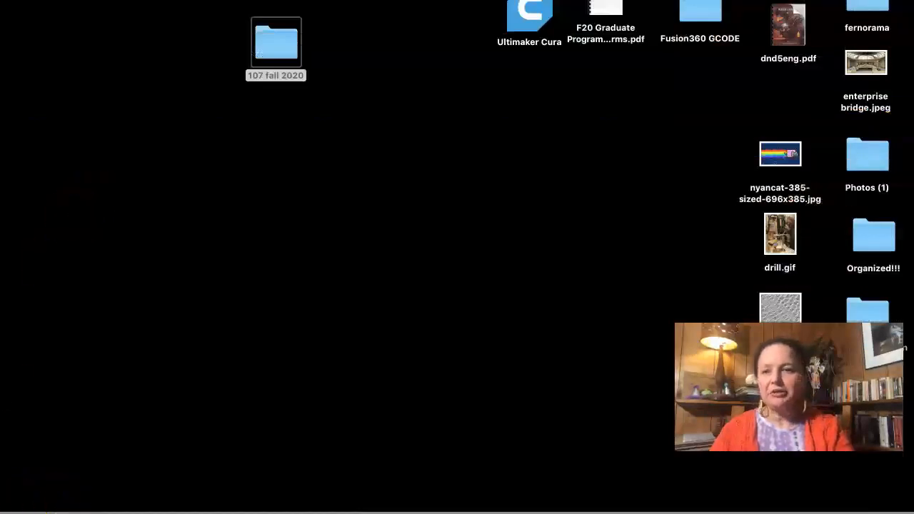
click(4, 287)
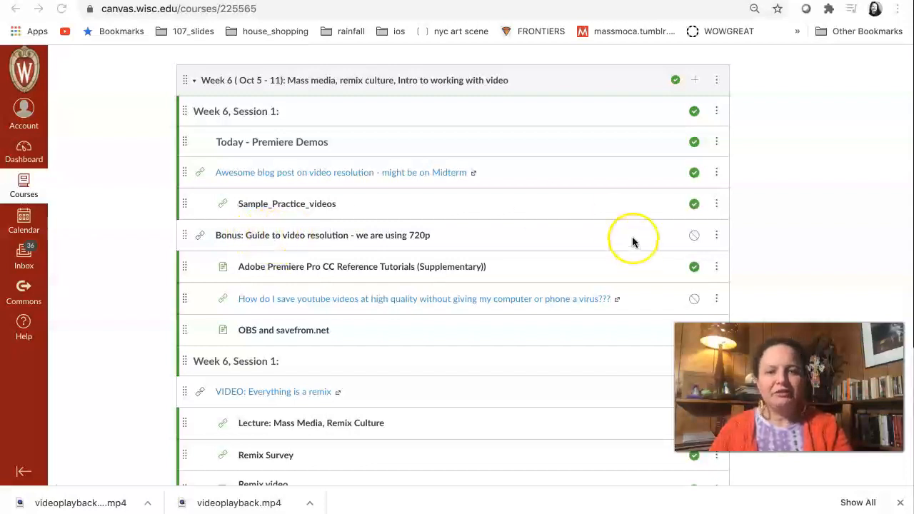
click(697, 236)
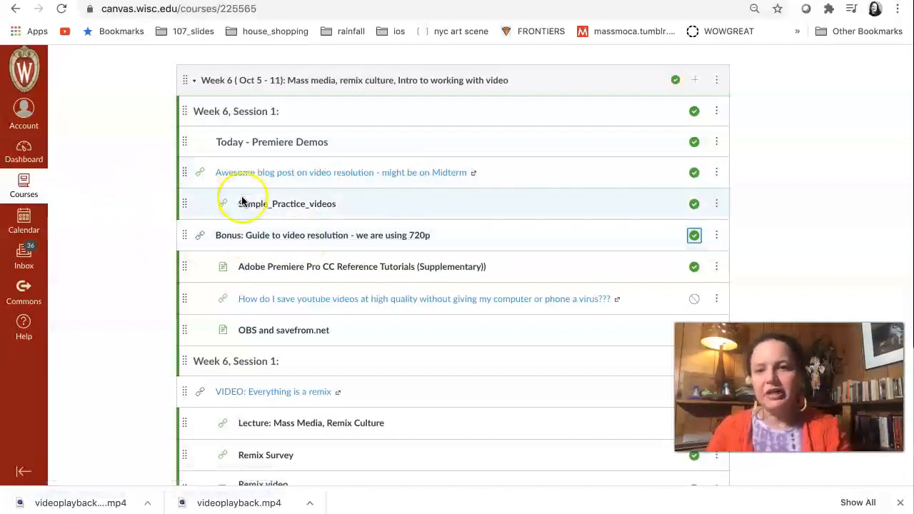
scroll(242, 201, up, 1)
scroll(242, 200, up, 5)
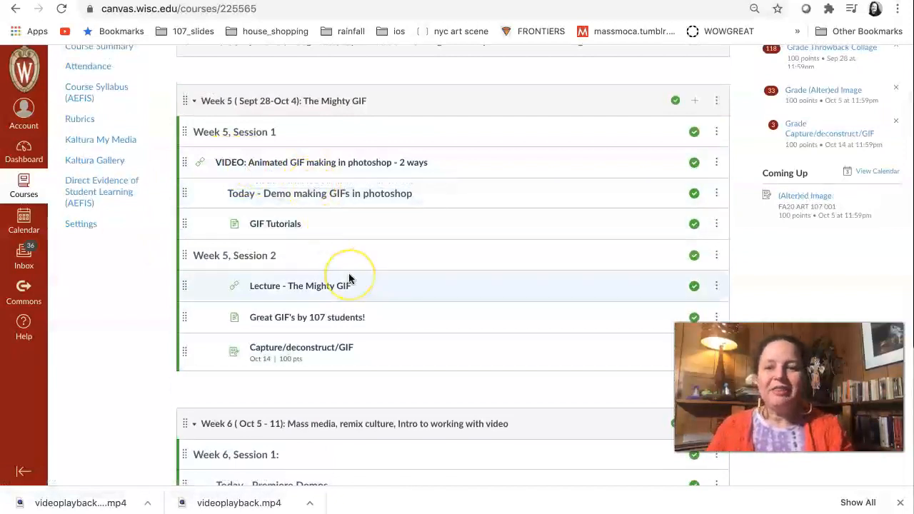
scroll(349, 279, down, 2)
scroll(348, 278, down, 5)
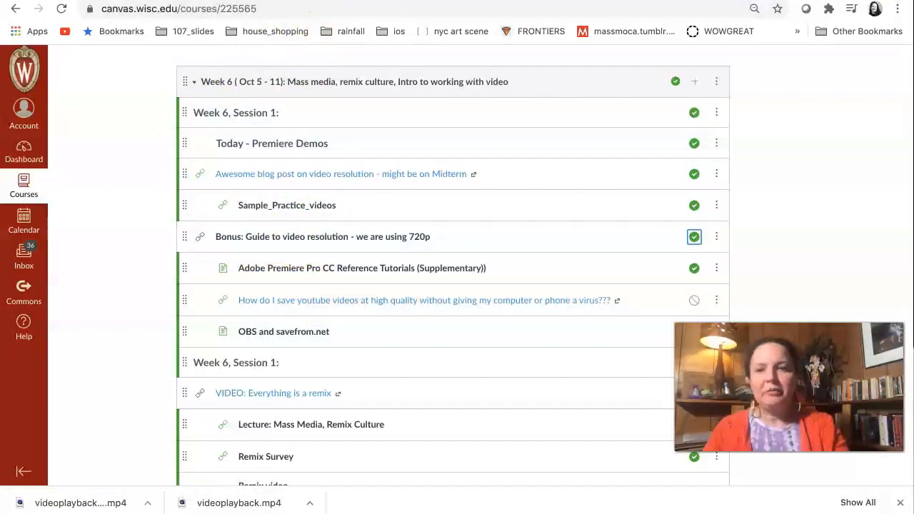
Examine the video resolution comparison chart, from 480 SD to 8k, in the synopi.com article.
click(310, 1)
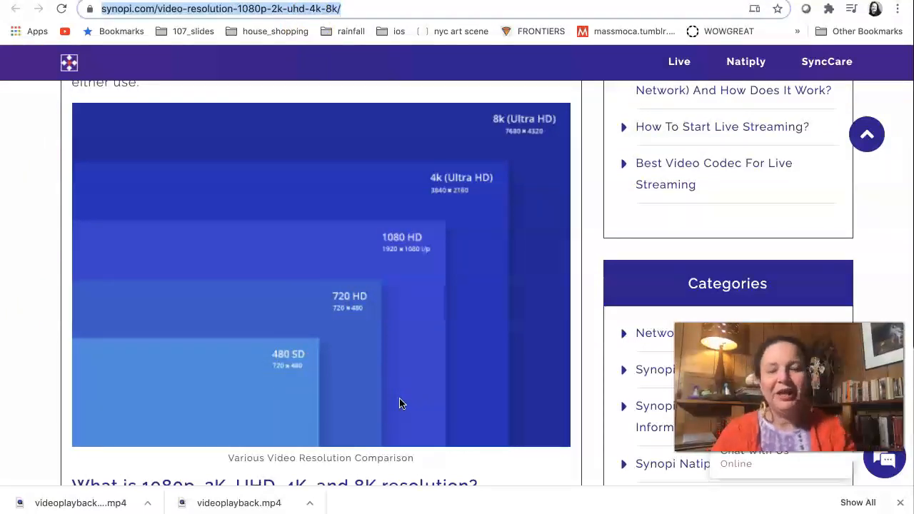
scroll(279, 382, down, 3)
scroll(298, 379, up, 5)
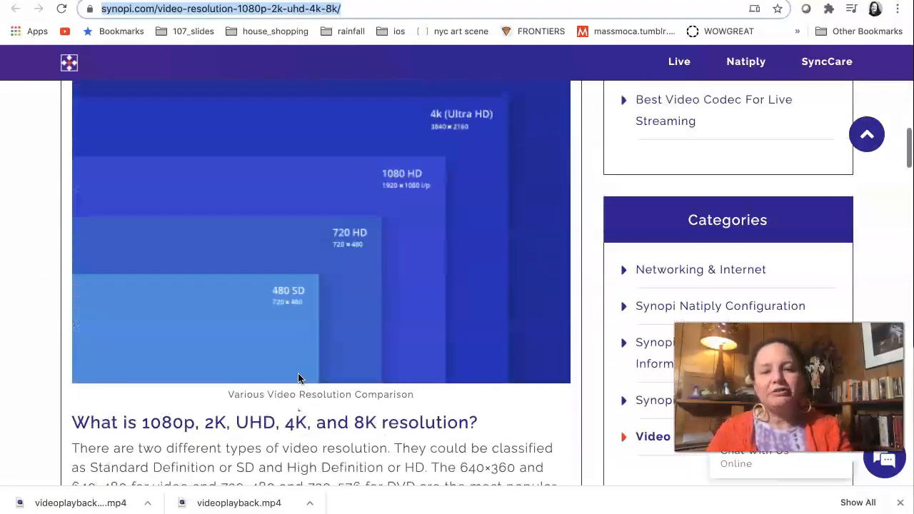
scroll(298, 378, down, 2)
scroll(298, 373, down, 1)
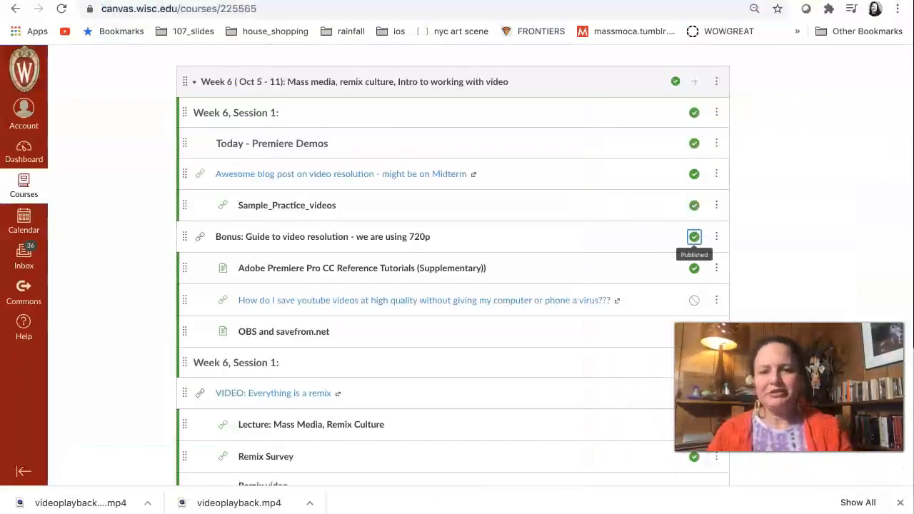
scroll(365, 369, down, 2)
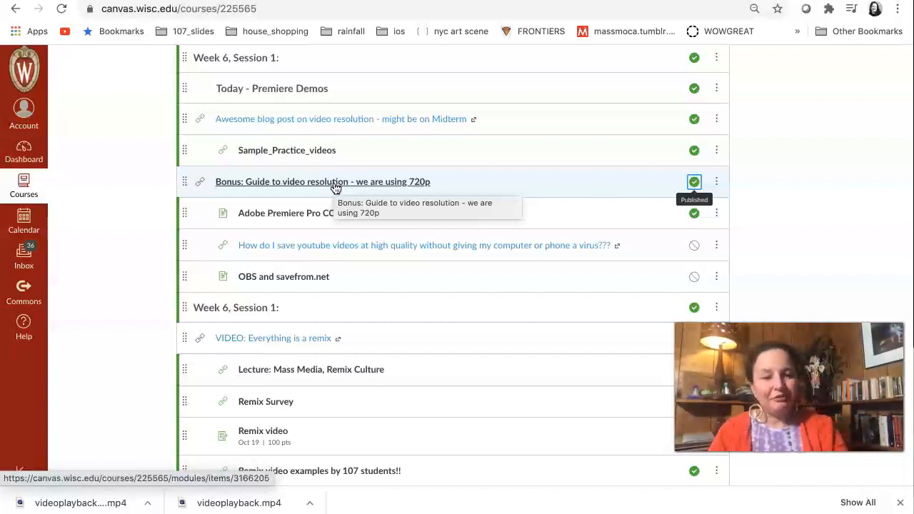
click(303, 119)
click(303, 9)
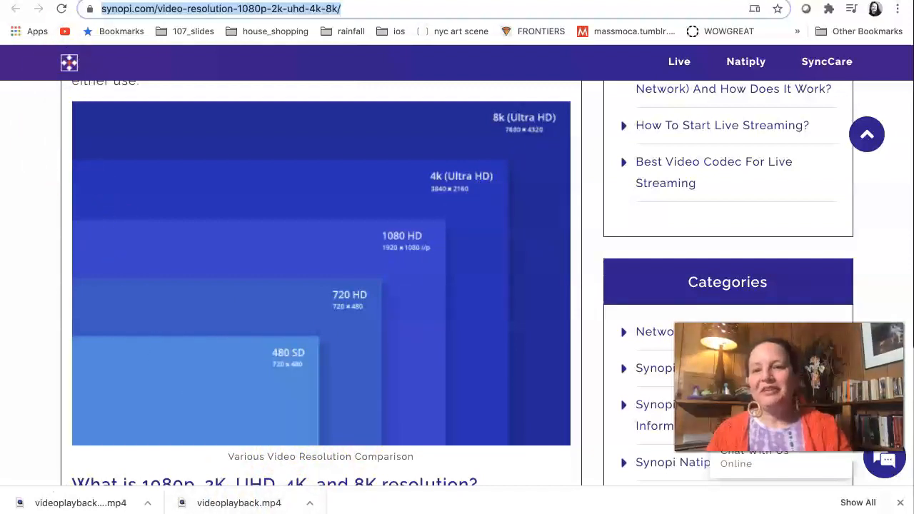
Close the article and open the Week 6 Sample_Practice_videos link as its source_videos folder in Google Drive.
key(super+w)
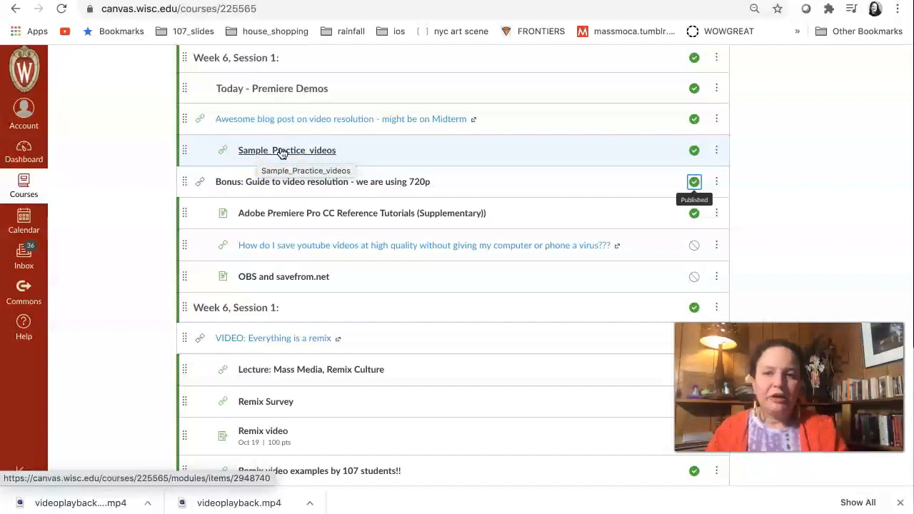
click(276, 152)
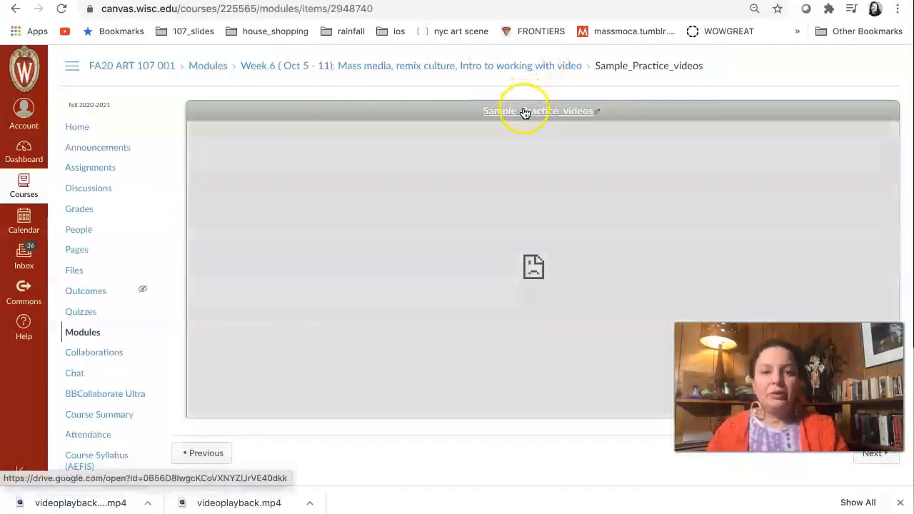
click(525, 112)
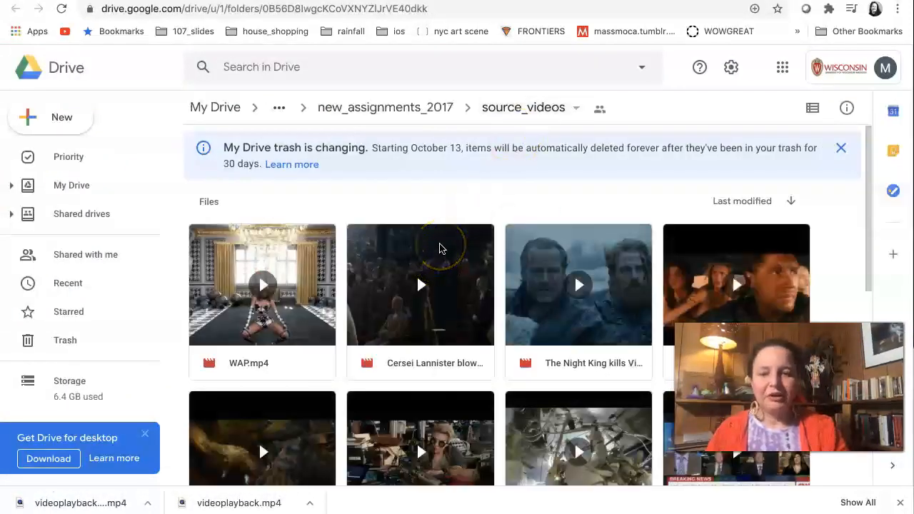
Examine all the sample video clips offered in the source_videos folder.
scroll(439, 247, down, 1)
scroll(439, 248, down, 2)
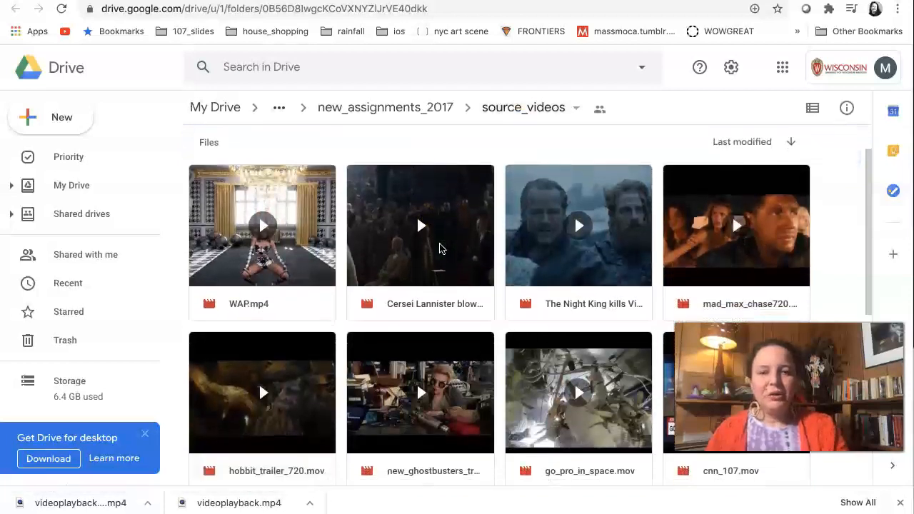
scroll(440, 248, down, 2)
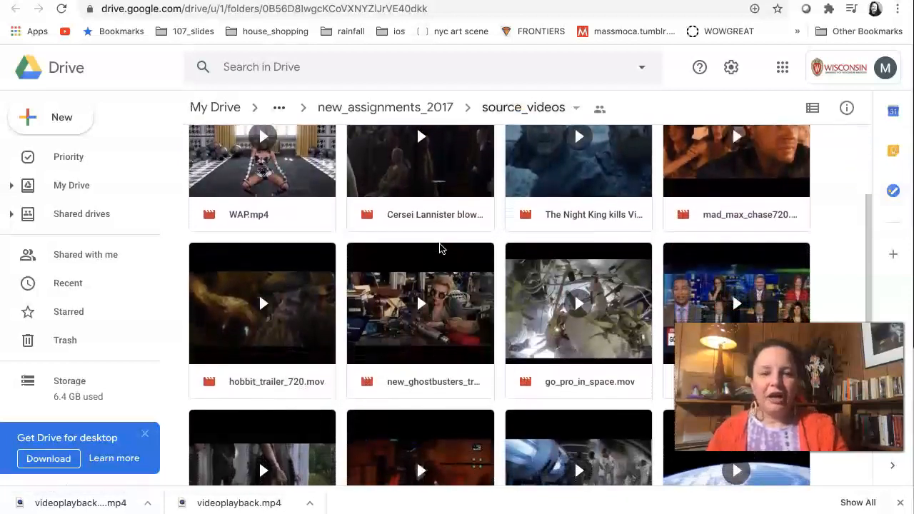
scroll(439, 248, down, 3)
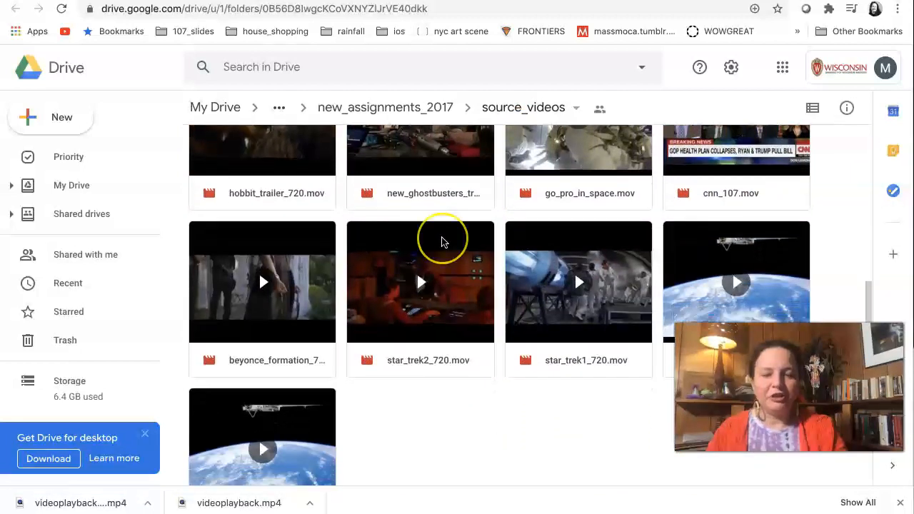
scroll(440, 243, down, 2)
scroll(441, 243, up, 6)
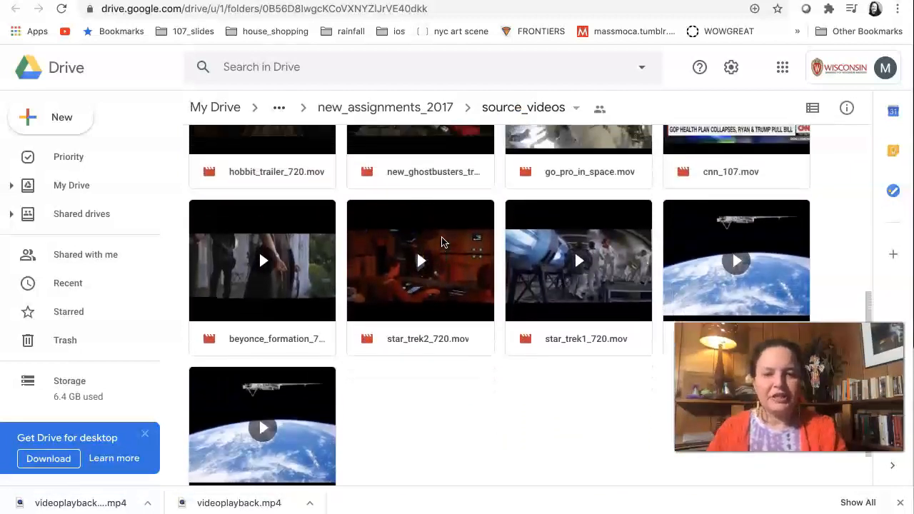
scroll(442, 243, up, 3)
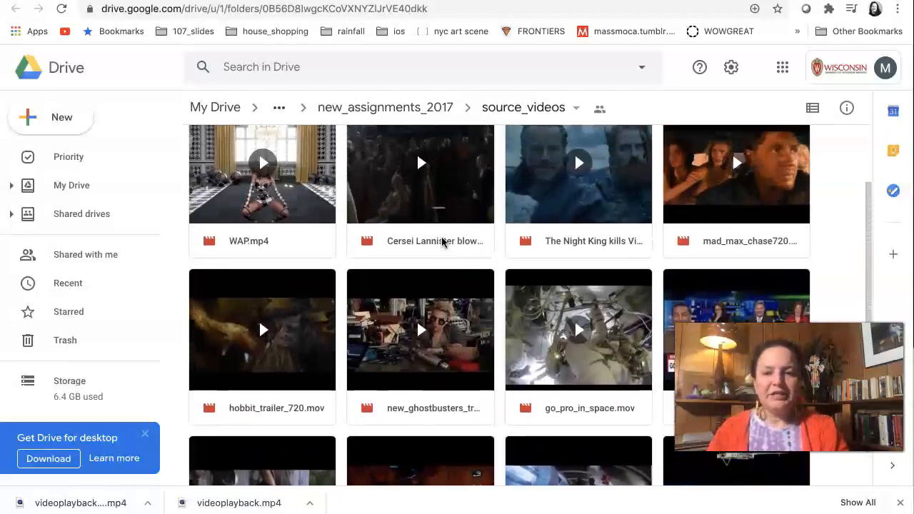
scroll(442, 243, up, 1)
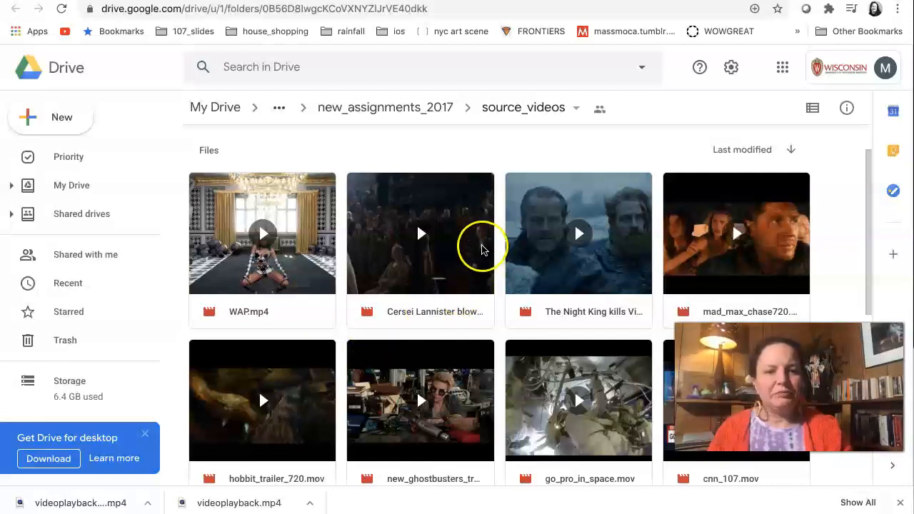
scroll(575, 275, down, 4)
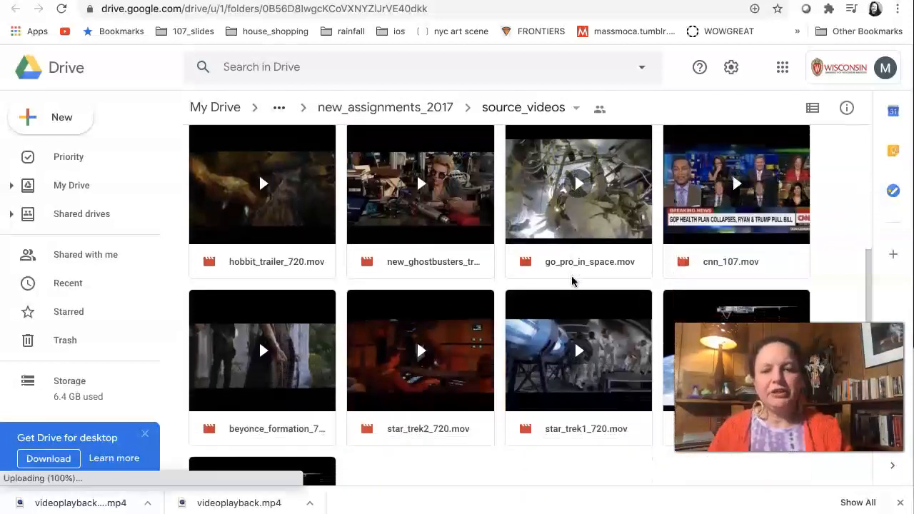
scroll(574, 282, up, 1)
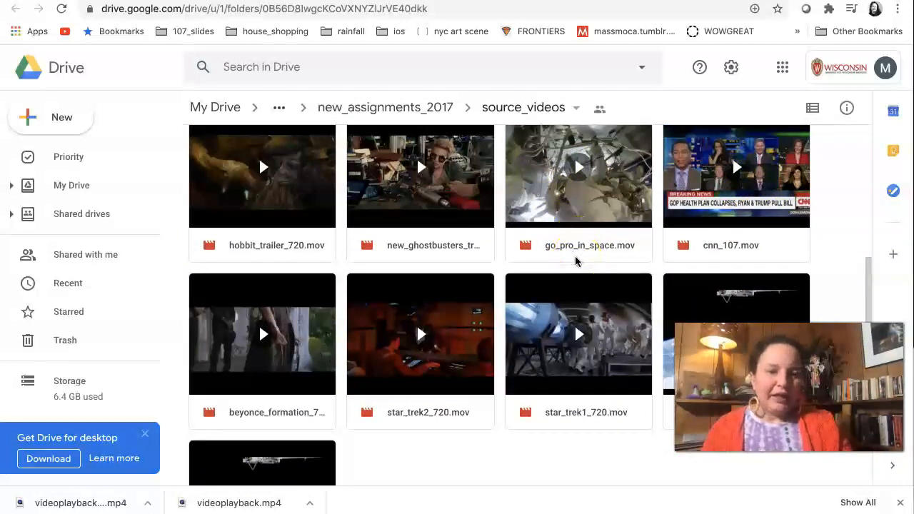
scroll(576, 262, down, 2)
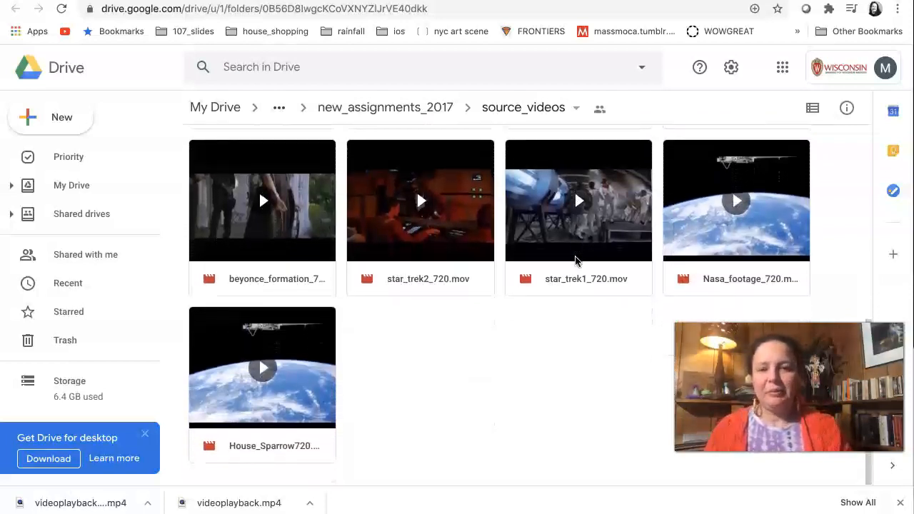
scroll(576, 261, up, 3)
scroll(576, 262, up, 3)
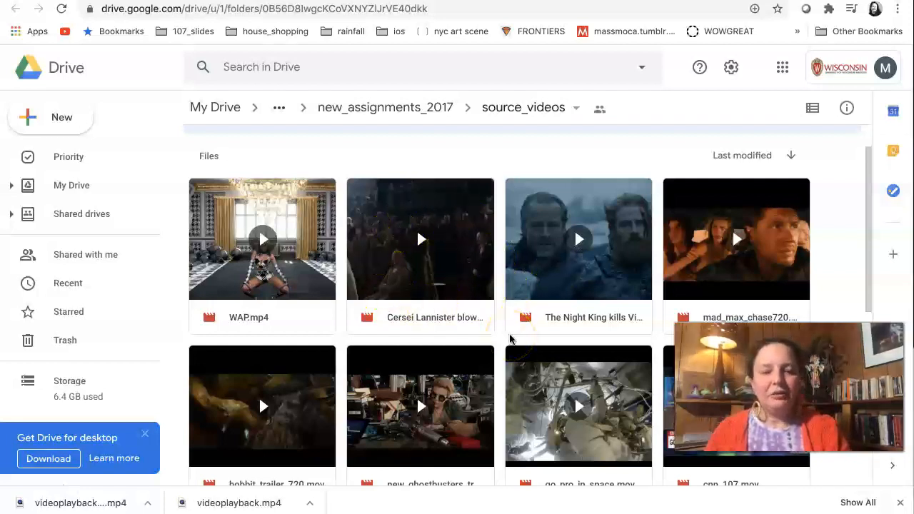
scroll(510, 339, down, 1)
scroll(510, 339, down, 5)
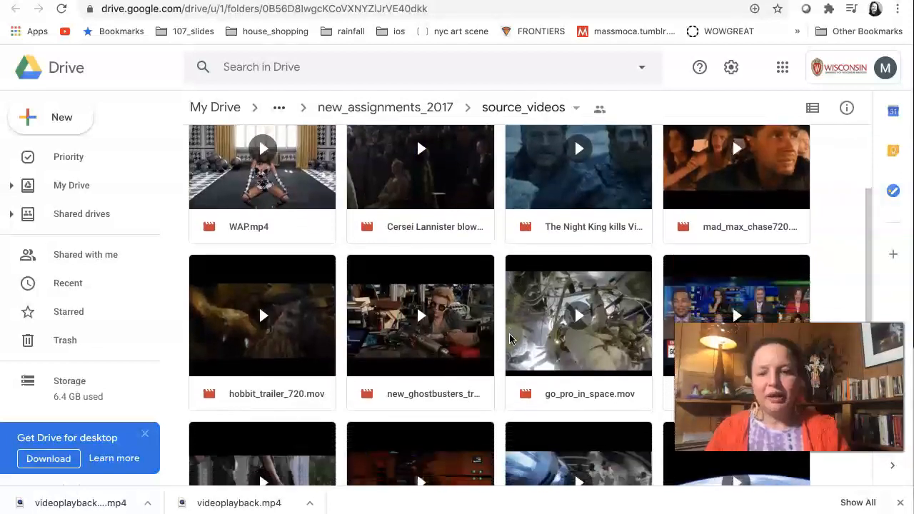
scroll(510, 339, down, 2)
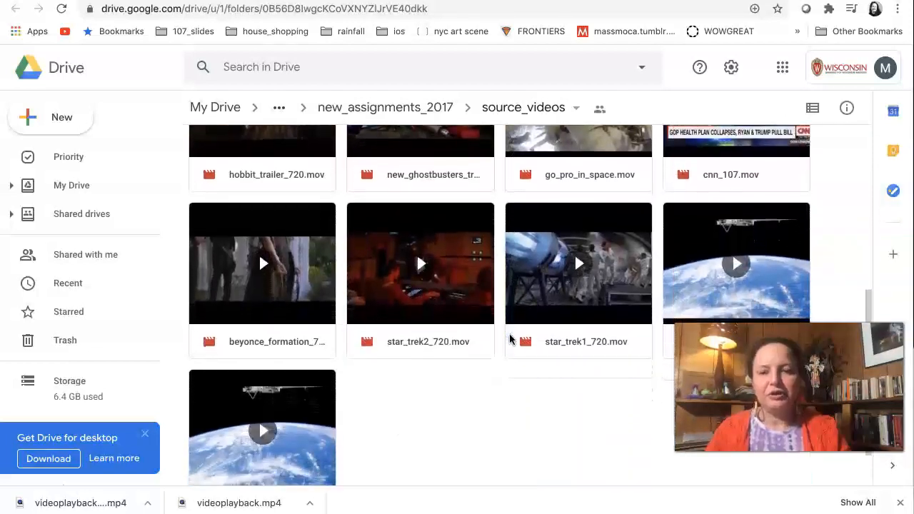
scroll(510, 339, down, 1)
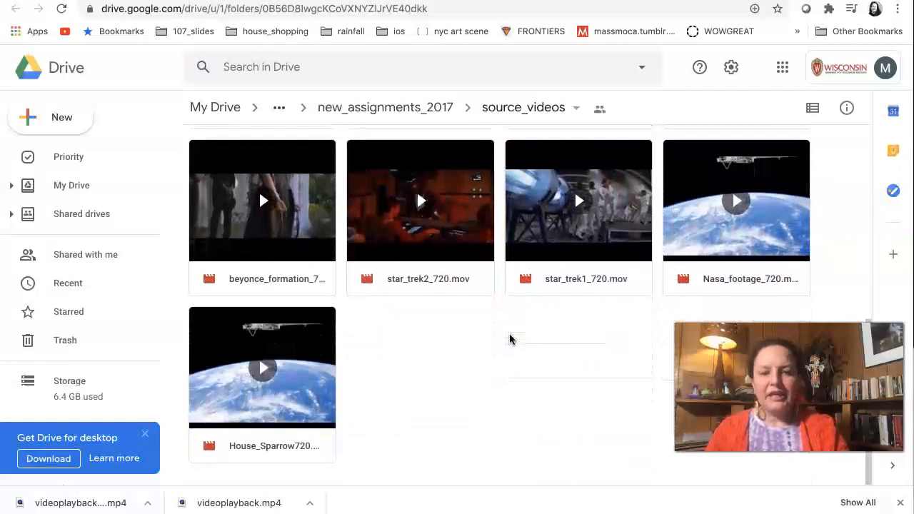
Download the Nasa_footage_720, star_trek1_720.mov and star_trek2_720.mov clips from the source_videos folder.
right_click(745, 239)
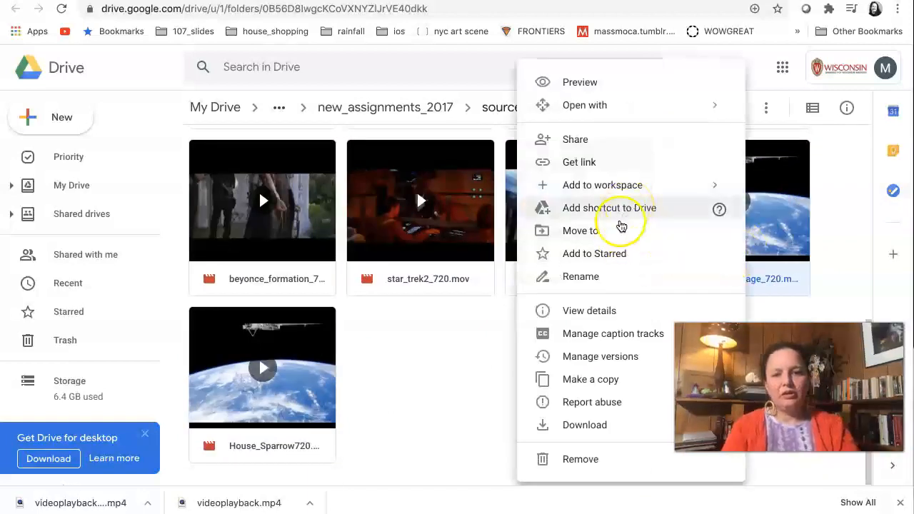
click(550, 425)
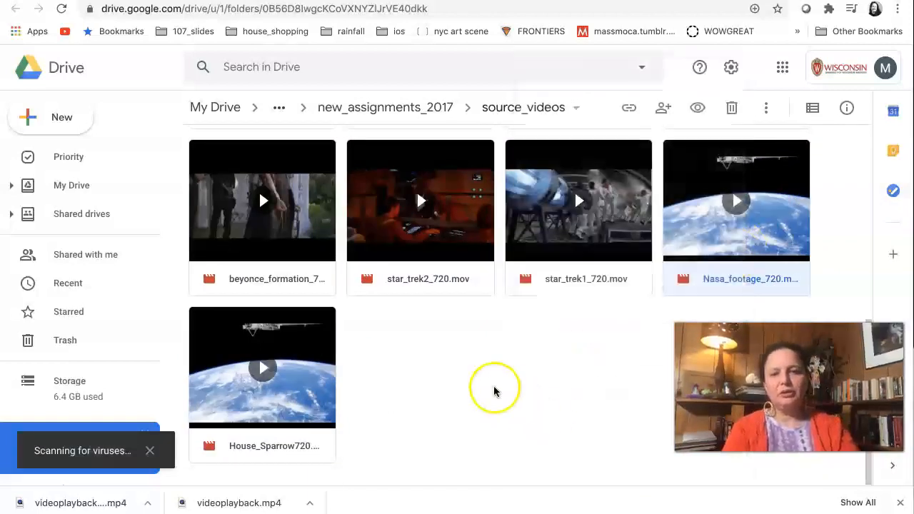
right_click(550, 229)
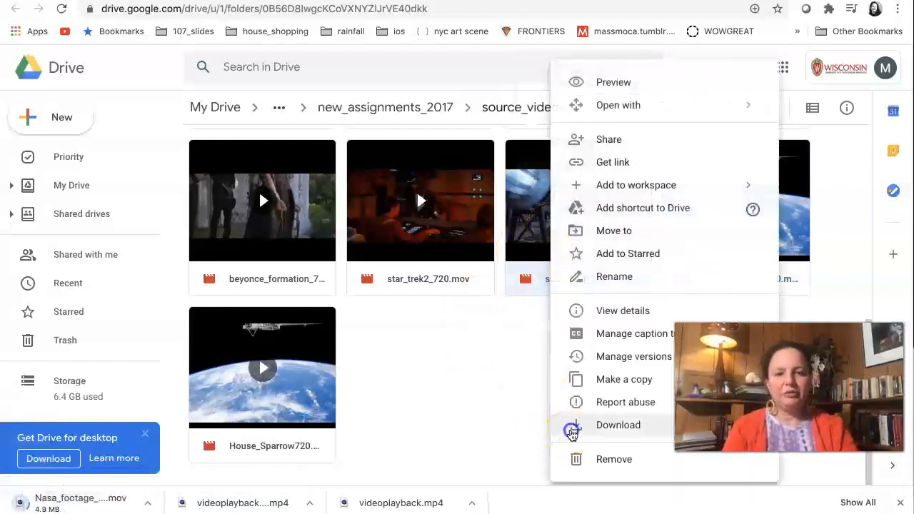
click(572, 432)
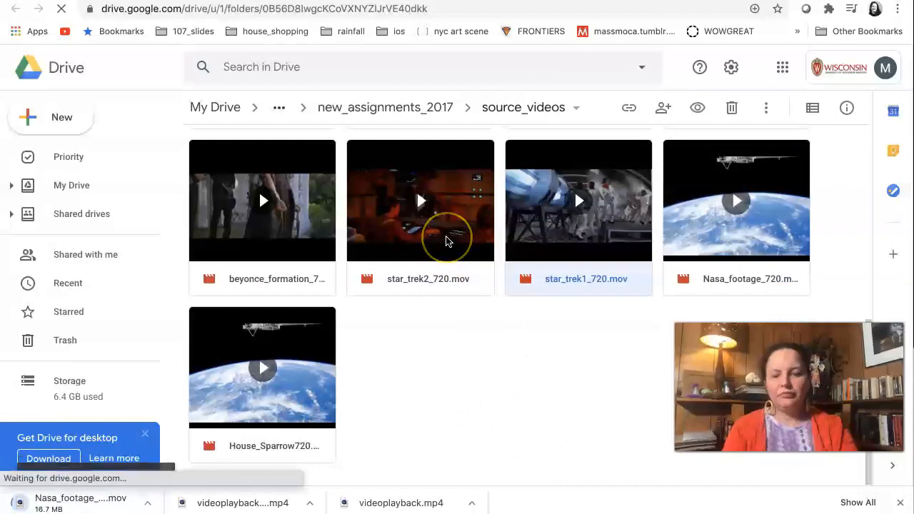
right_click(447, 242)
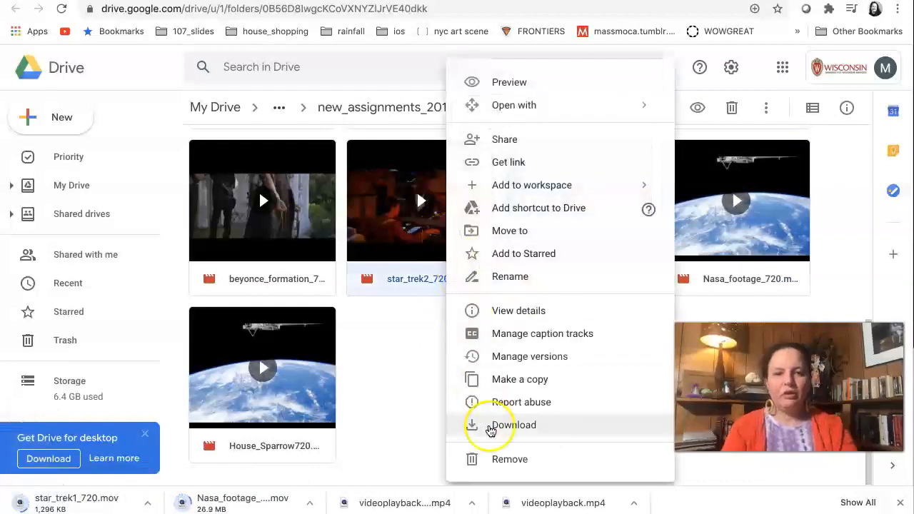
click(488, 427)
Look back through the clips up to the beginning of the source_videos folder while the downloads run.
scroll(491, 432, up, 1)
scroll(491, 431, up, 2)
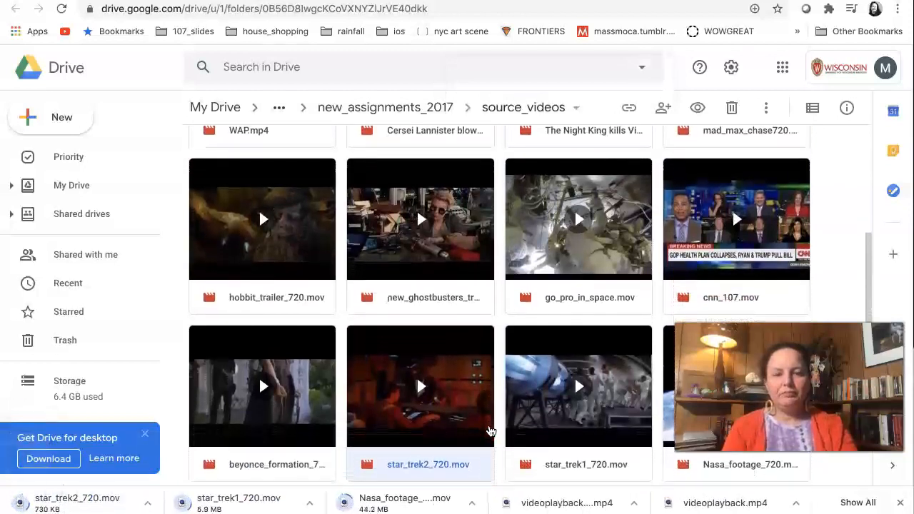
scroll(491, 431, up, 1)
scroll(491, 432, up, 1)
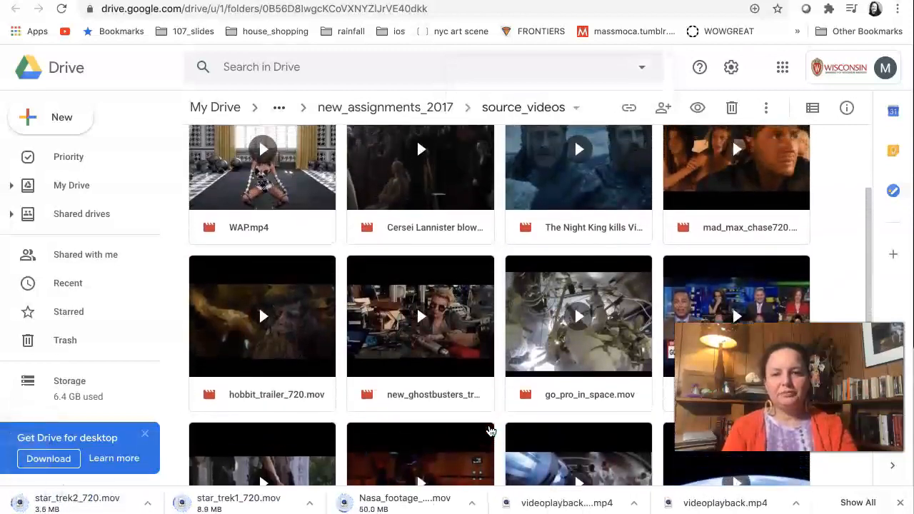
scroll(490, 432, up, 1)
scroll(491, 432, up, 1)
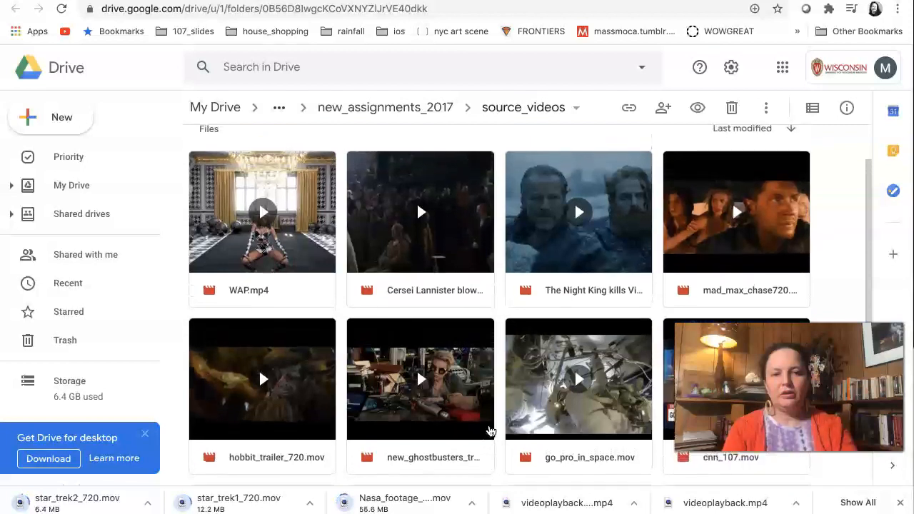
scroll(491, 431, up, 1)
scroll(491, 431, up, 1)
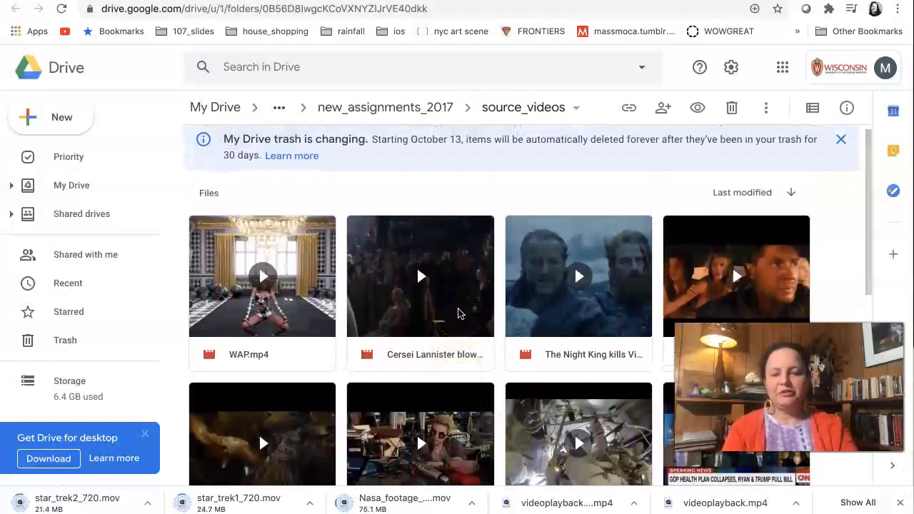
Download the Cersei Lannister clip from the source_videos folder.
right_click(460, 313)
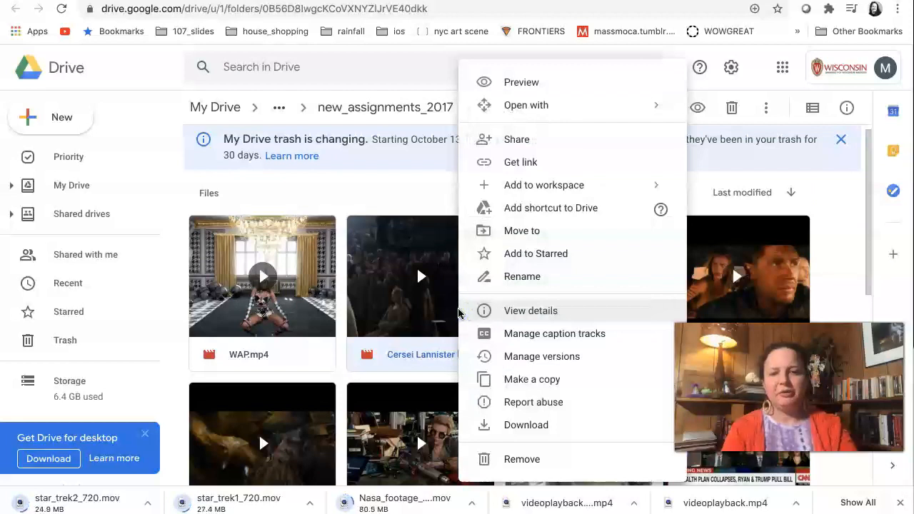
click(507, 425)
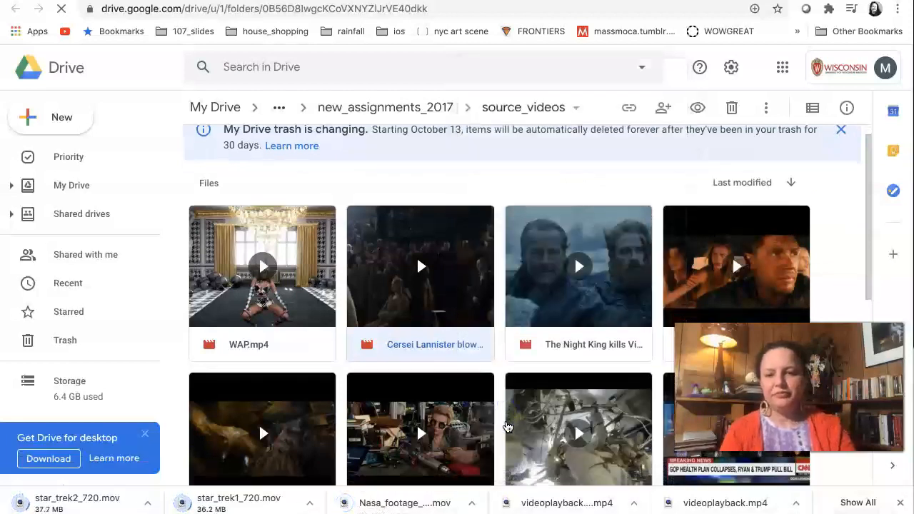
scroll(508, 426, down, 6)
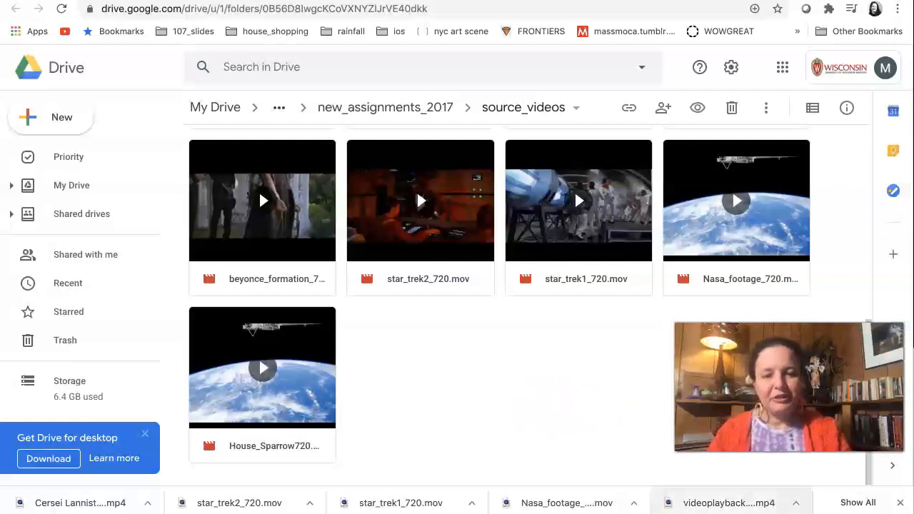
Switch to Finder's Downloads folder and copy the Cersei Lannister, star_trek2_720.mov, star_trek1_720.mov, Nasa_footage_720.mov and WAP.mp4 clips.
mouse_move(652, 510)
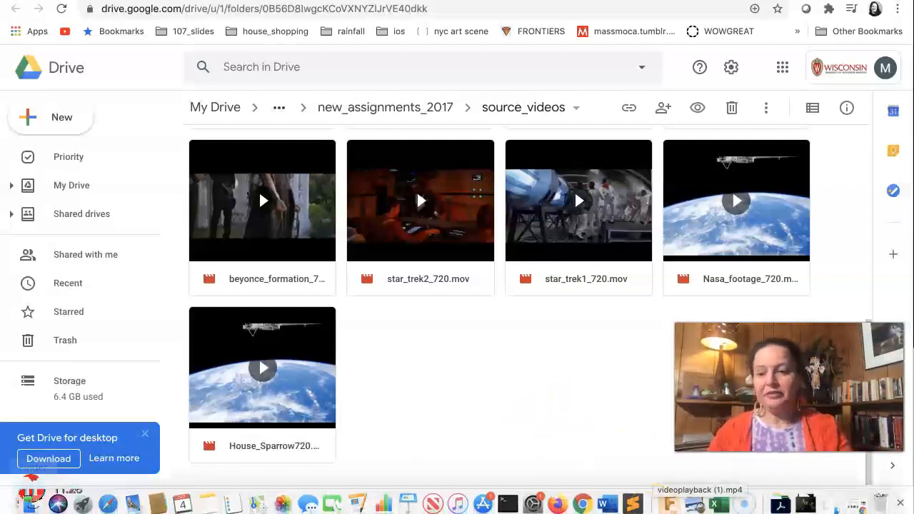
click(27, 507)
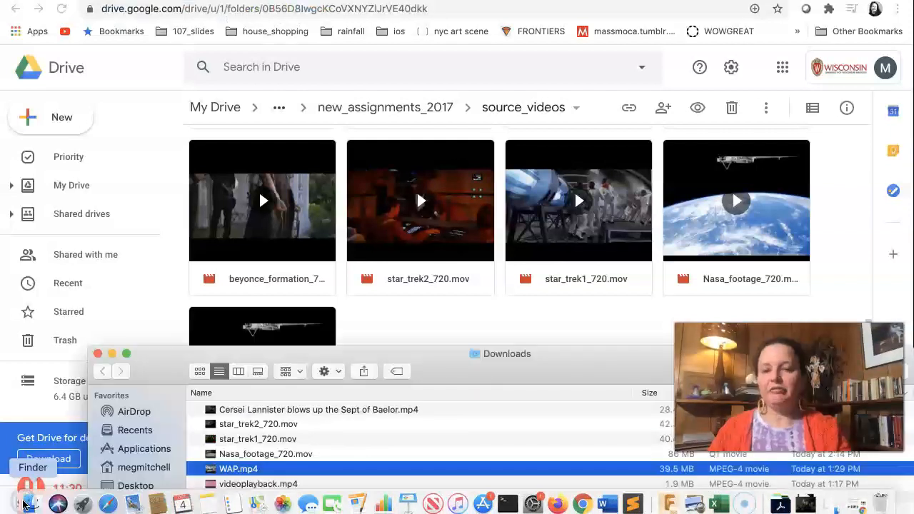
drag(433, 367, 418, 104)
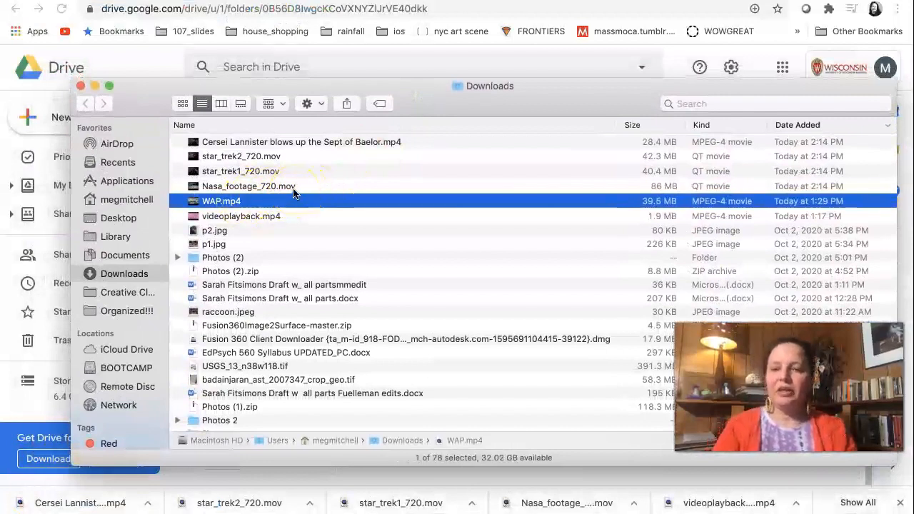
shift+click(299, 143)
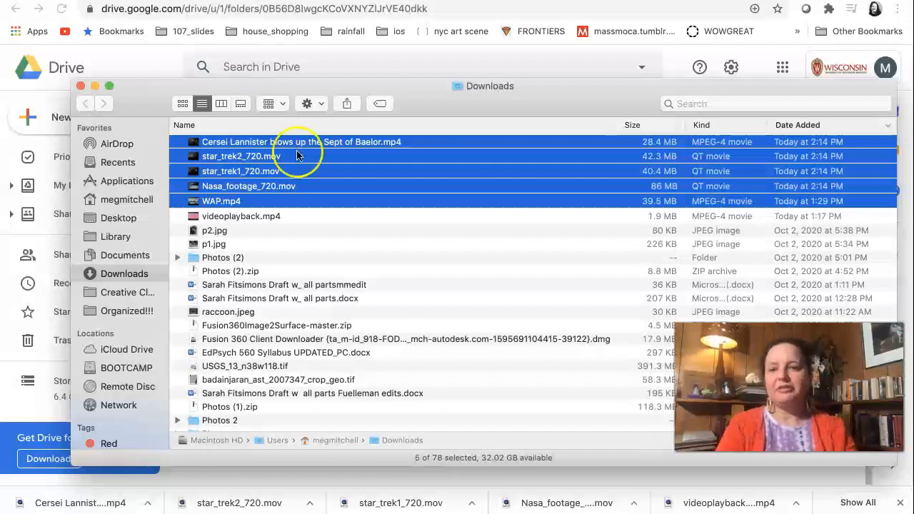
Create a folder named video inside the 107 fall 2020 folder on the Desktop.
click(106, 223)
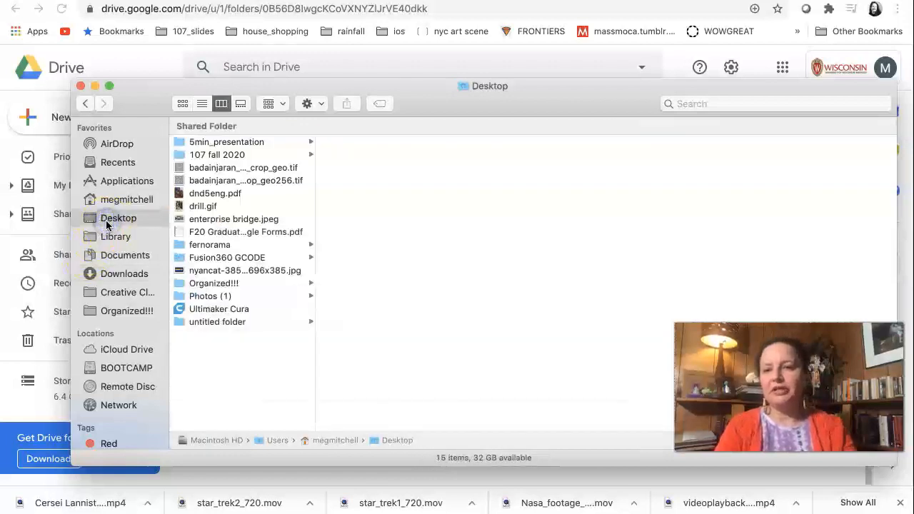
click(223, 155)
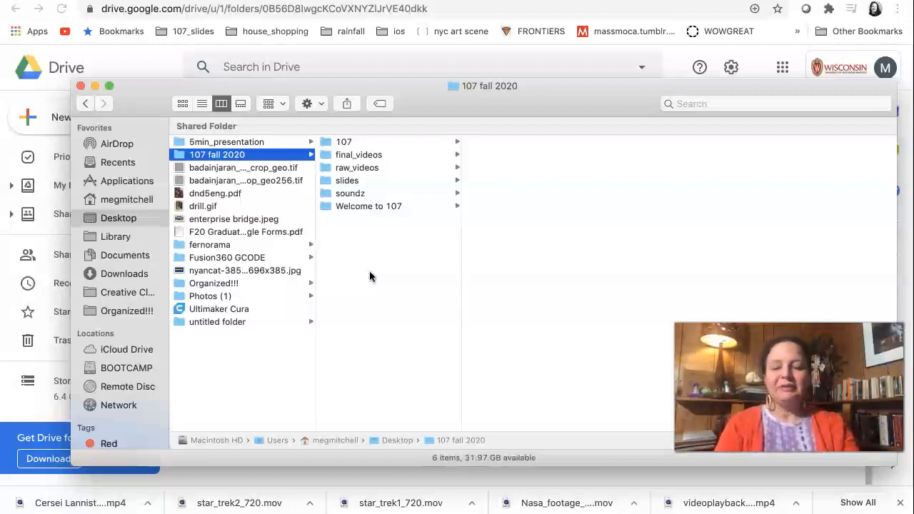
key(shift+super+n)
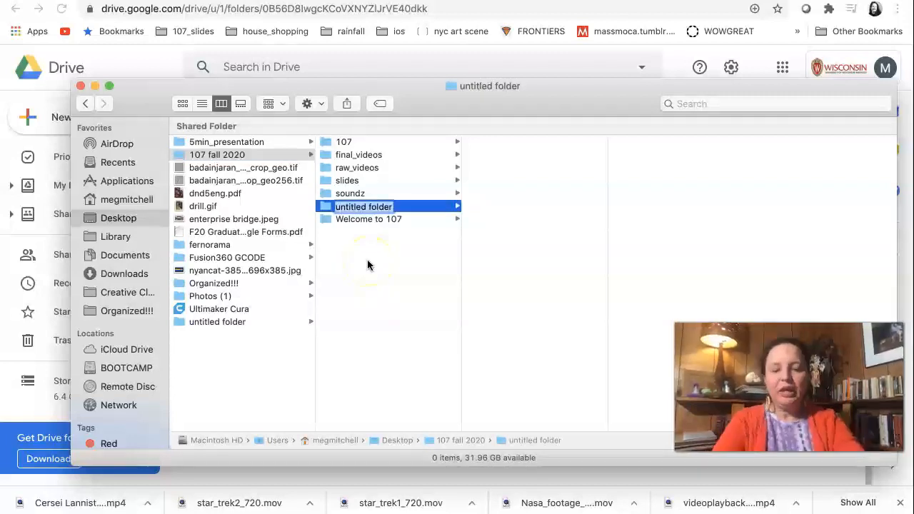
text(vid)
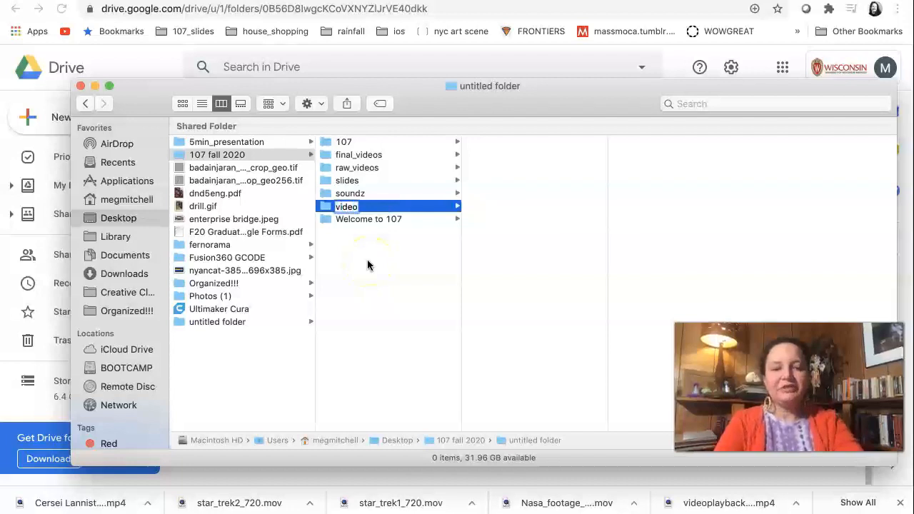
text(eo)
key(Return)
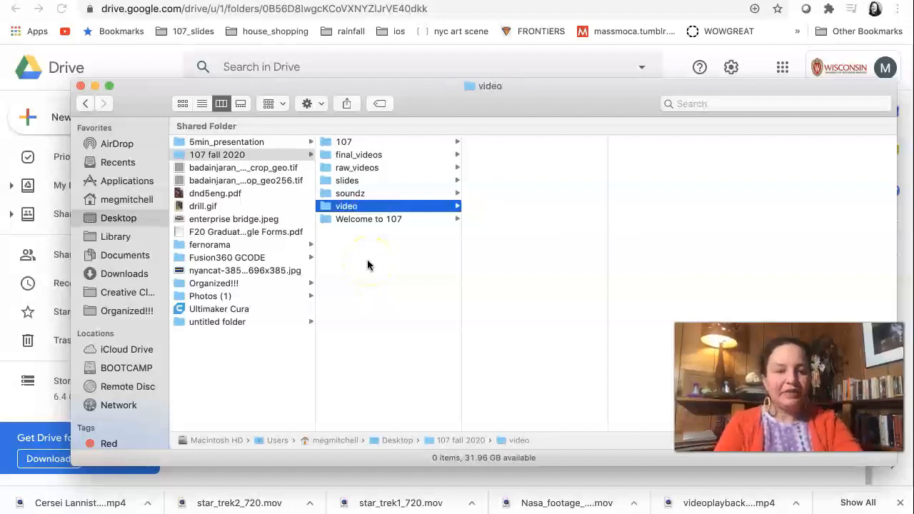
Paste the five copied clips into the new video folder.
click(525, 227)
key(super+v)
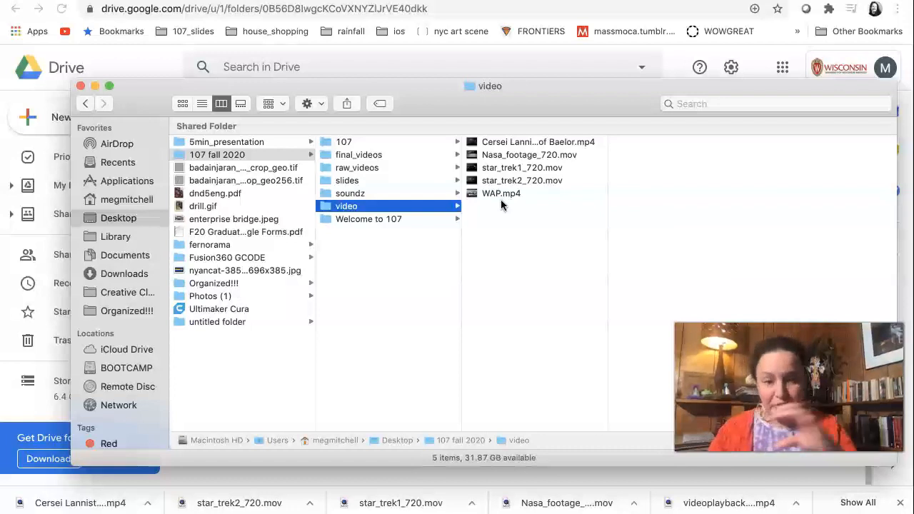
click(420, 205)
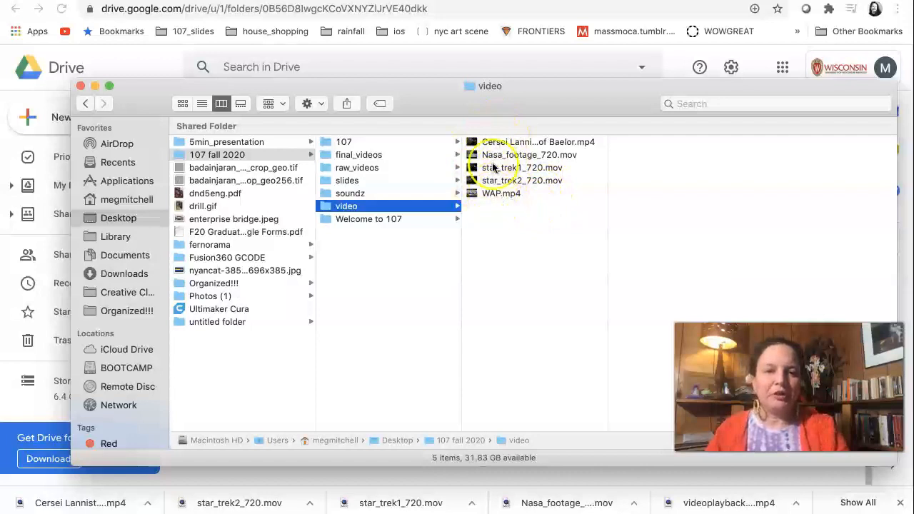
Launch Adobe Premiere Pro 2020 and start a new project named remix_demo.
mouse_move(484, 509)
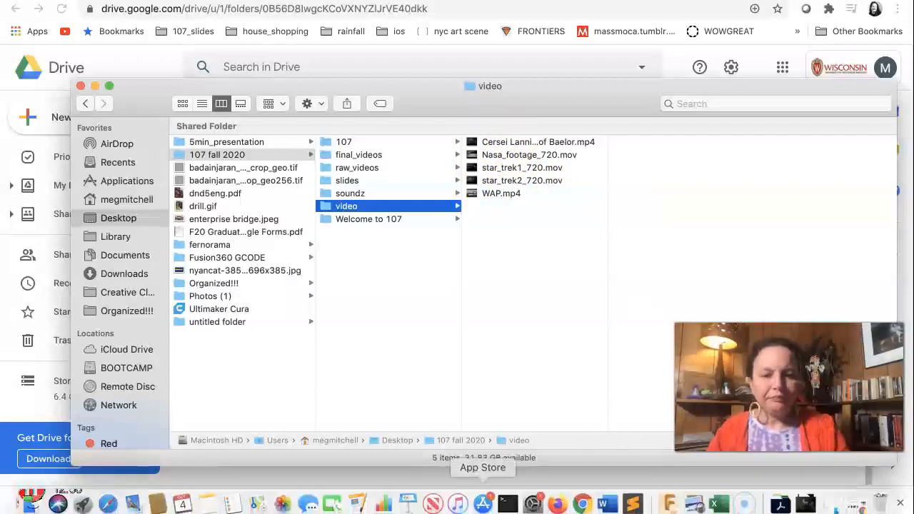
click(786, 506)
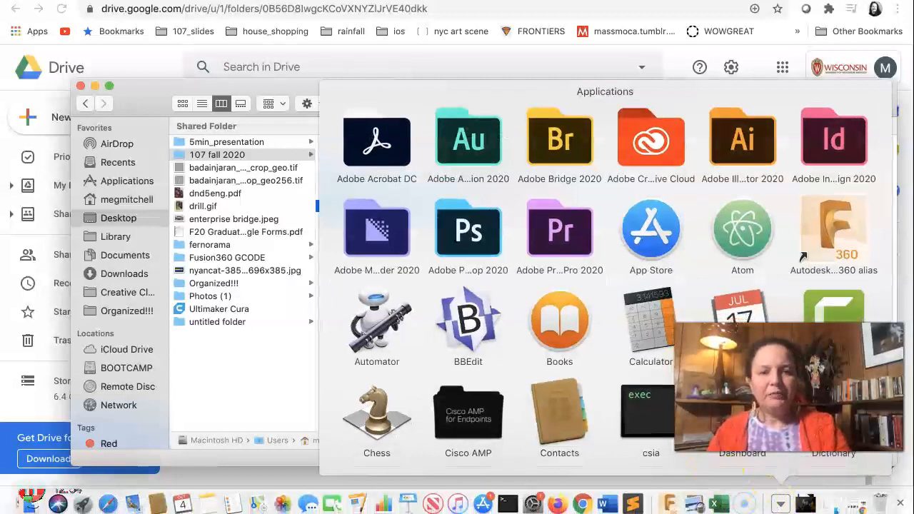
scroll(607, 286, down, 2)
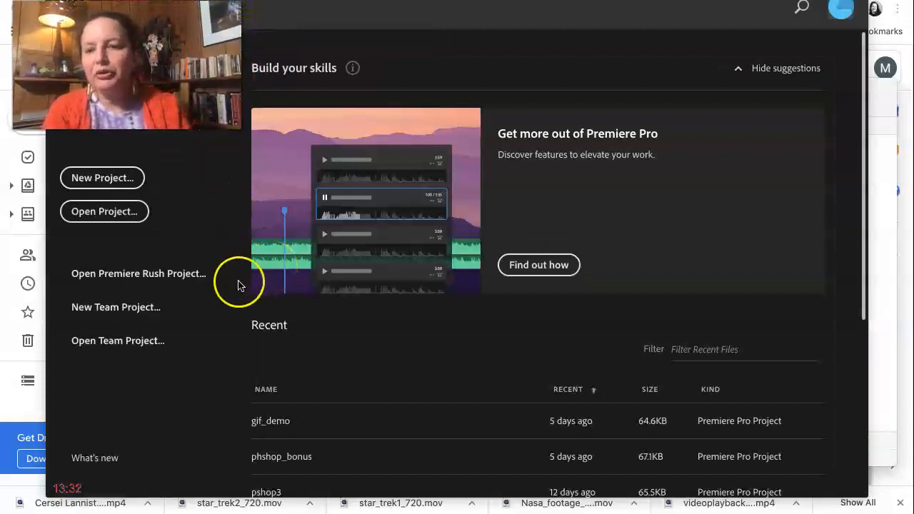
click(115, 178)
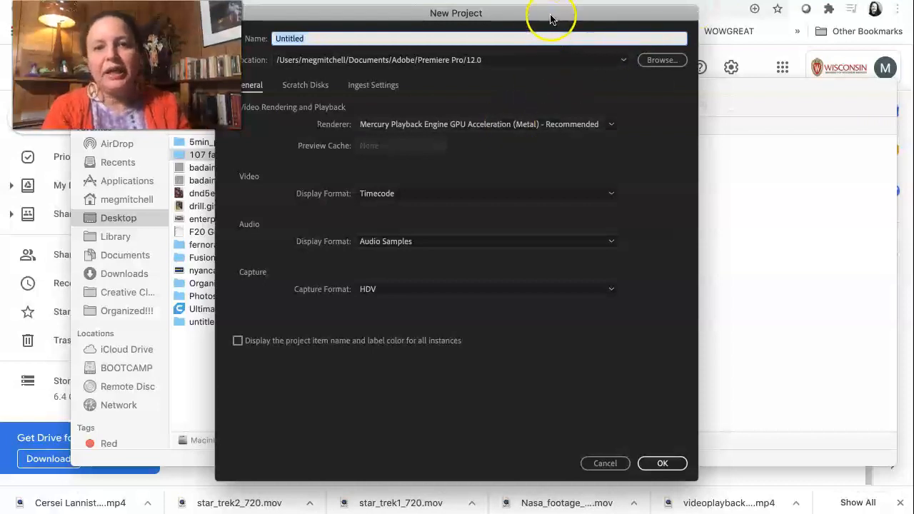
drag(550, 12, 720, 17)
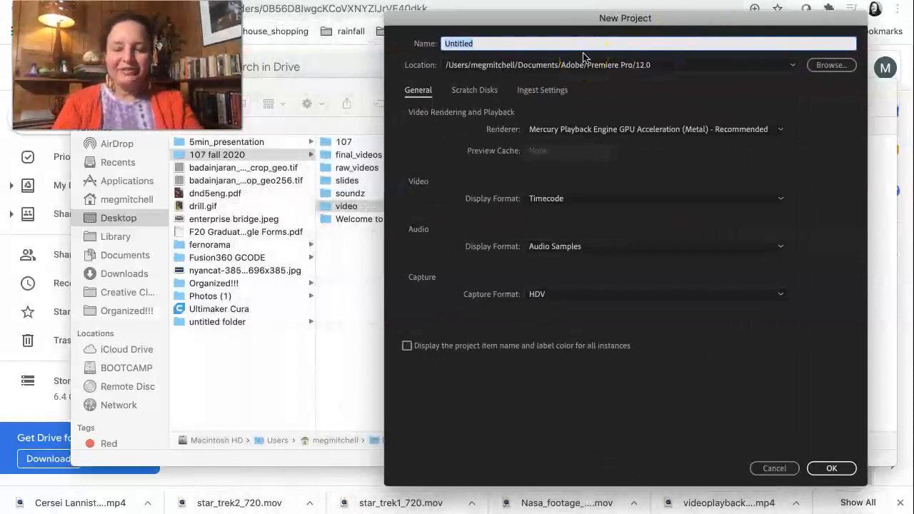
text(remix_demo)
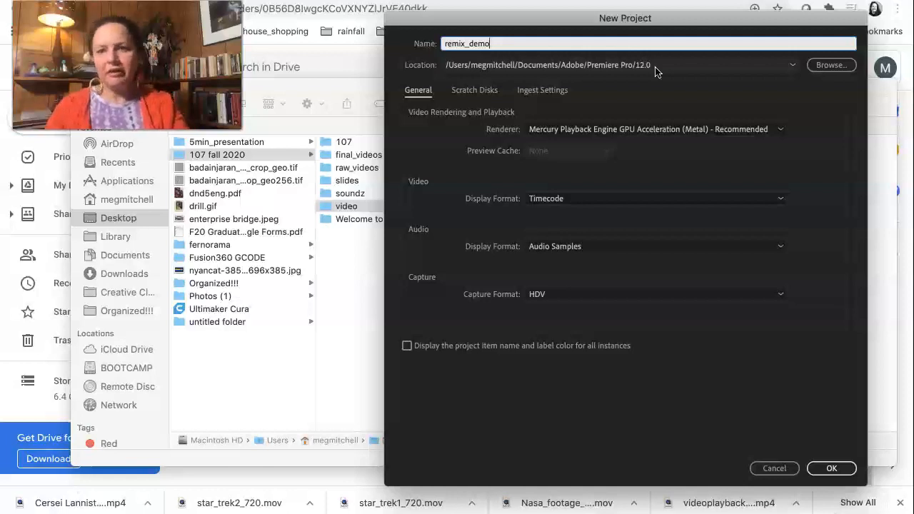
Set the project location to the video folder inside 107 fall 2020 on the Desktop.
click(829, 66)
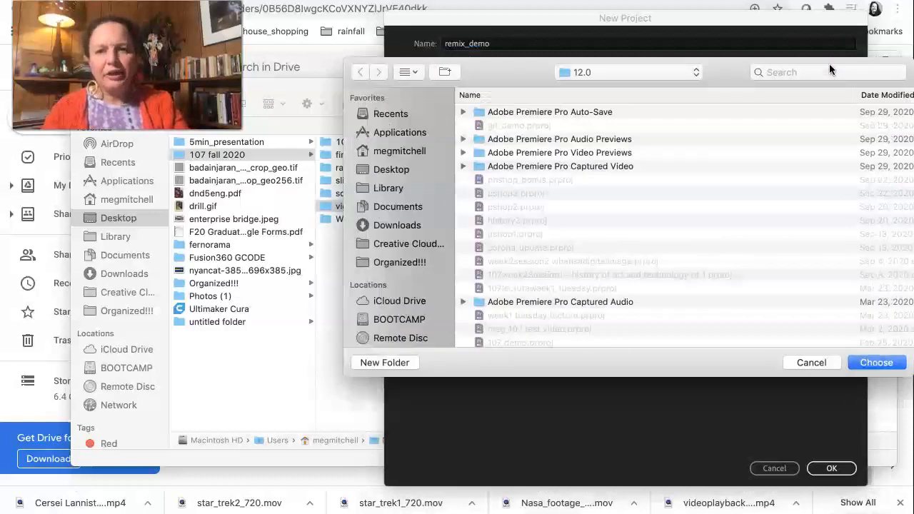
click(393, 170)
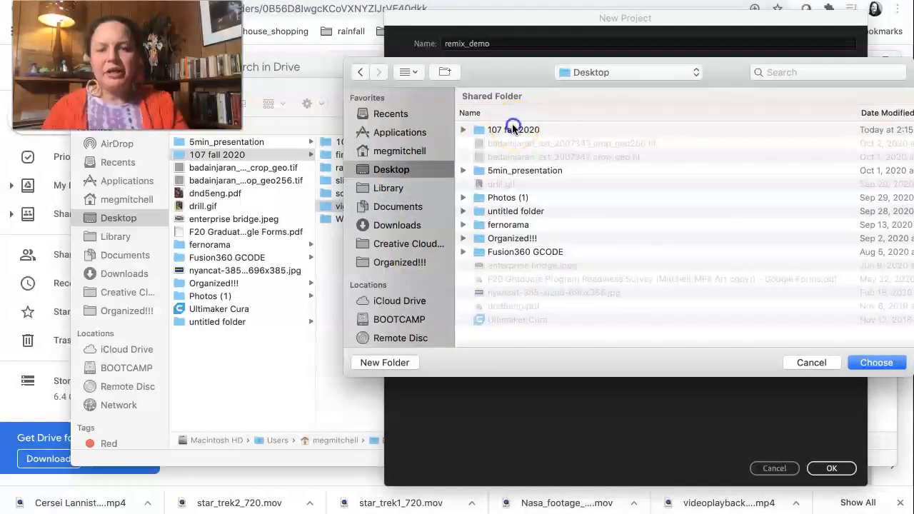
click(513, 129)
double_click(513, 129)
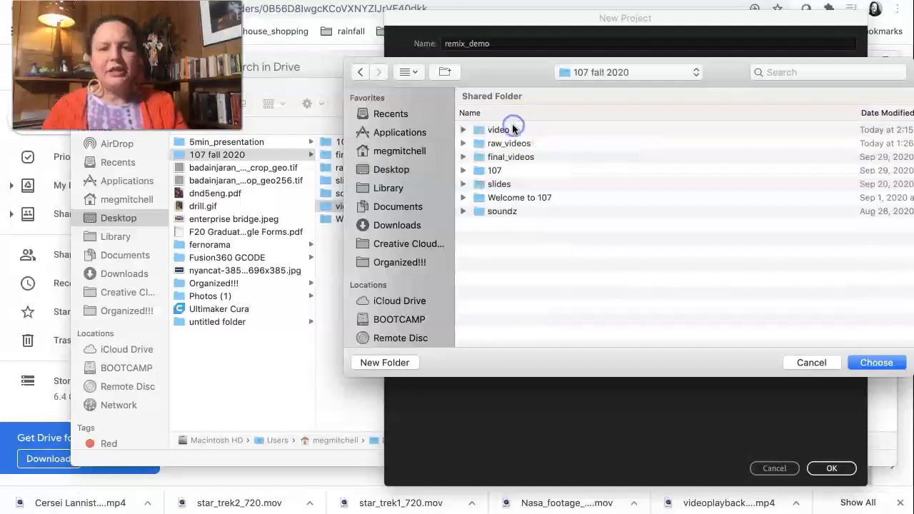
double_click(496, 130)
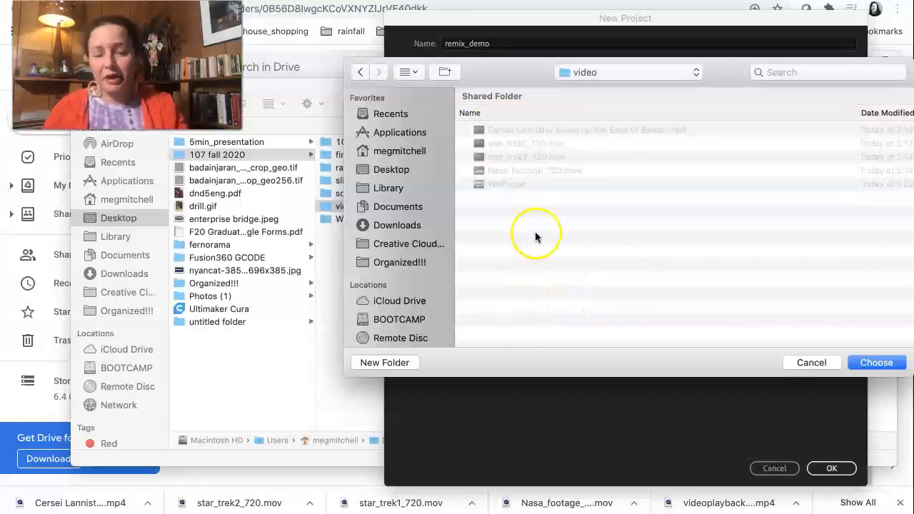
click(883, 364)
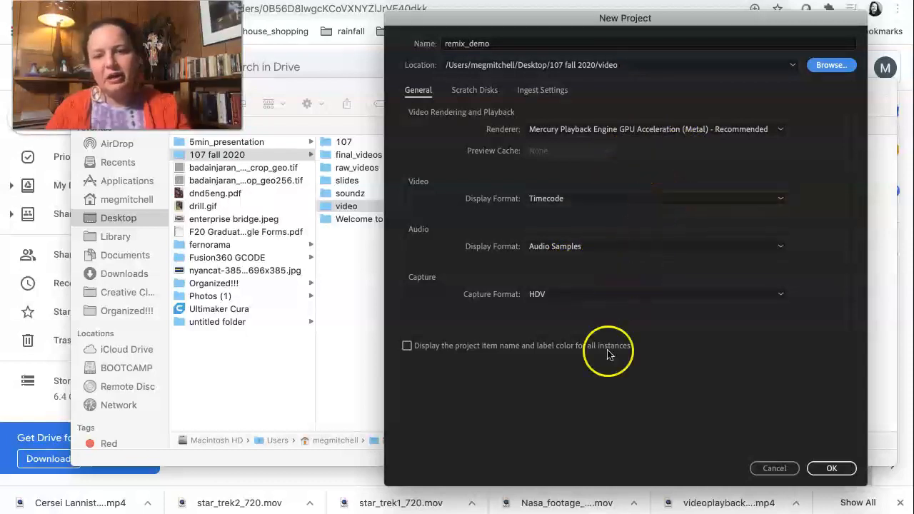
Review the scratch disk and ingest settings, then create the remix_demo project with HDV as the capture format.
click(470, 93)
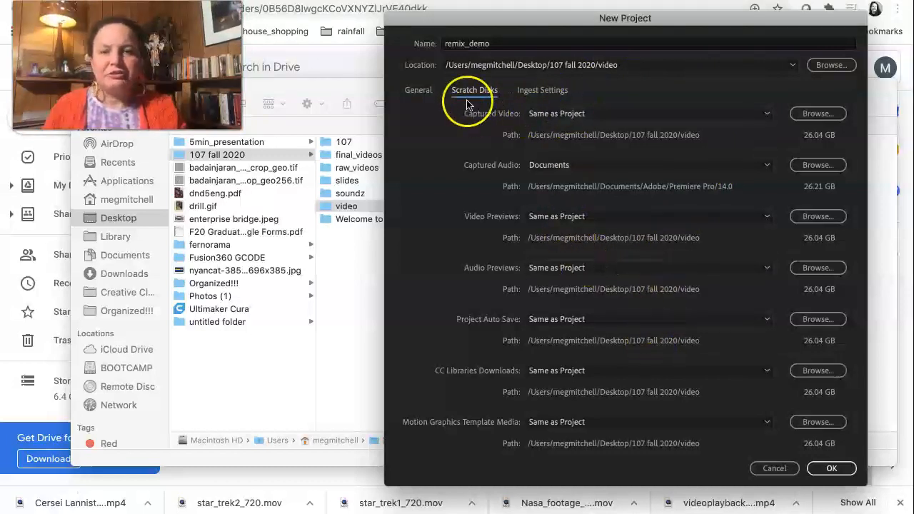
click(472, 91)
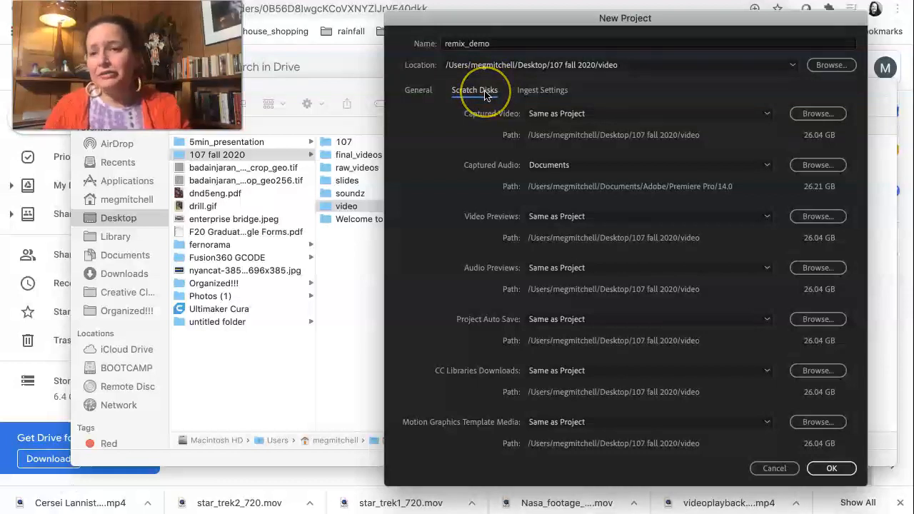
click(544, 94)
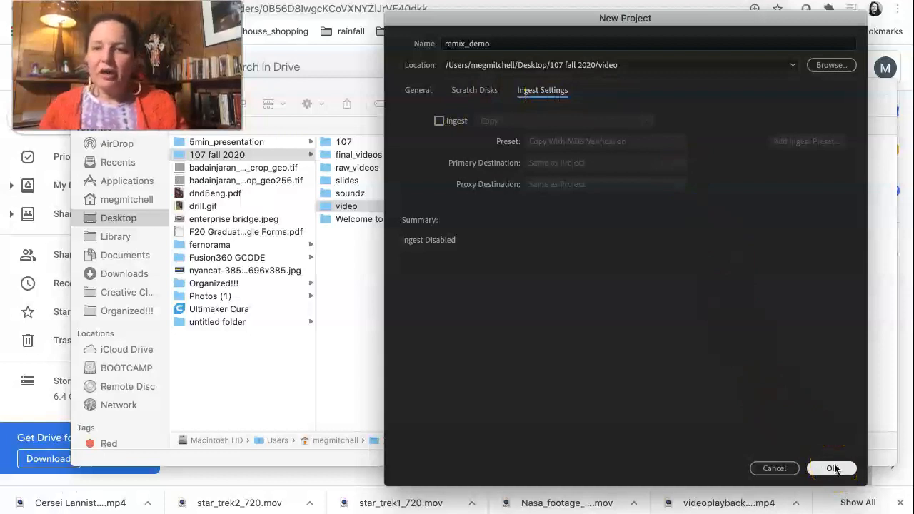
click(415, 93)
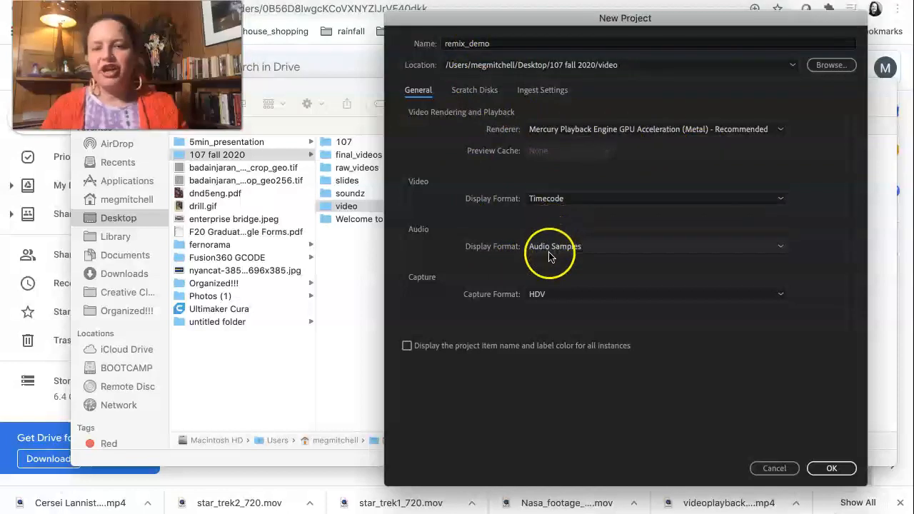
click(543, 299)
click(555, 300)
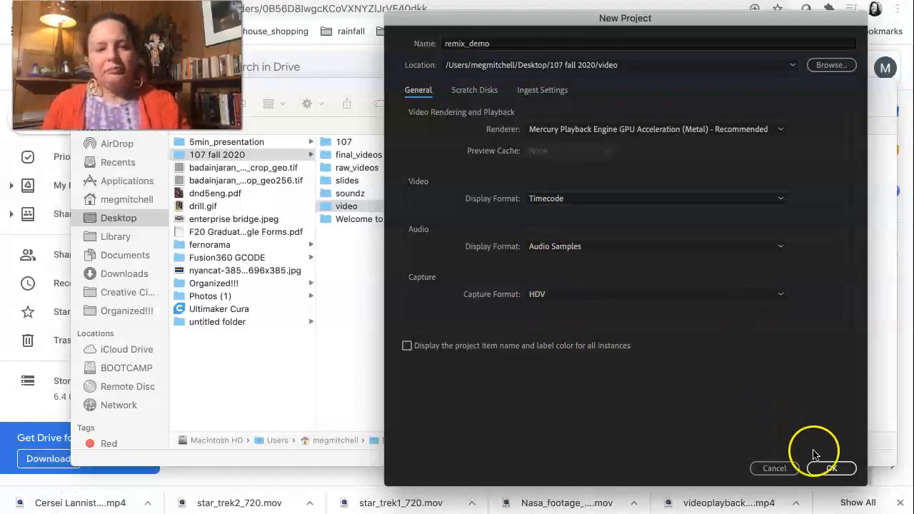
click(828, 467)
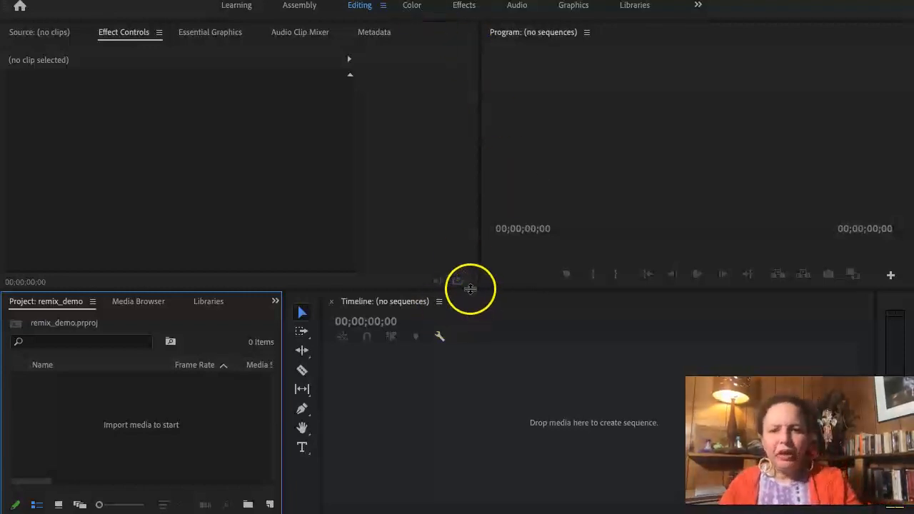
Resize the Editing workspace panels, giving the Effect Controls and Program panels similar widths and the Project and Timeline panels more height.
drag(465, 290, 461, 386)
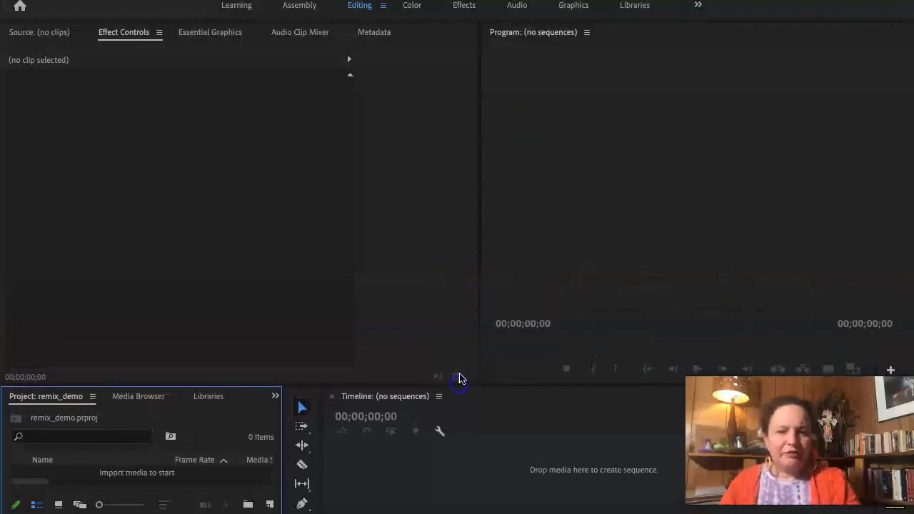
drag(481, 330, 245, 323)
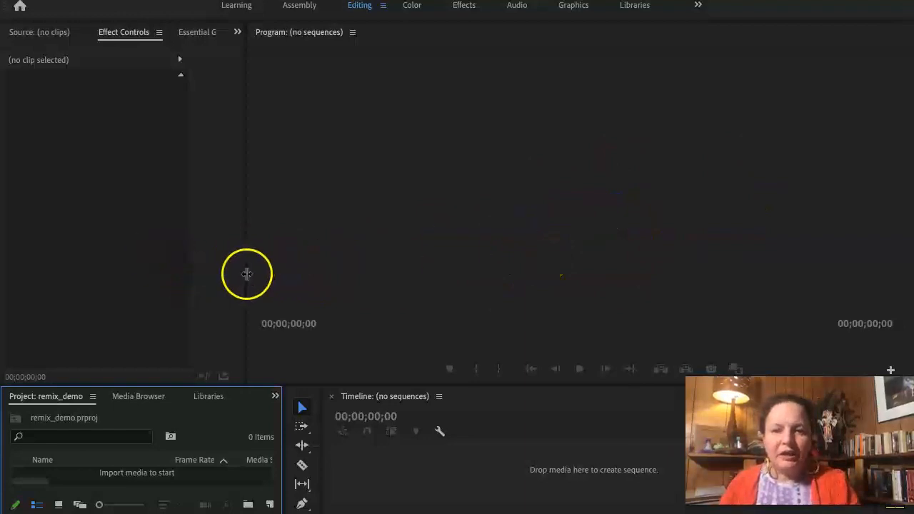
drag(245, 272, 471, 262)
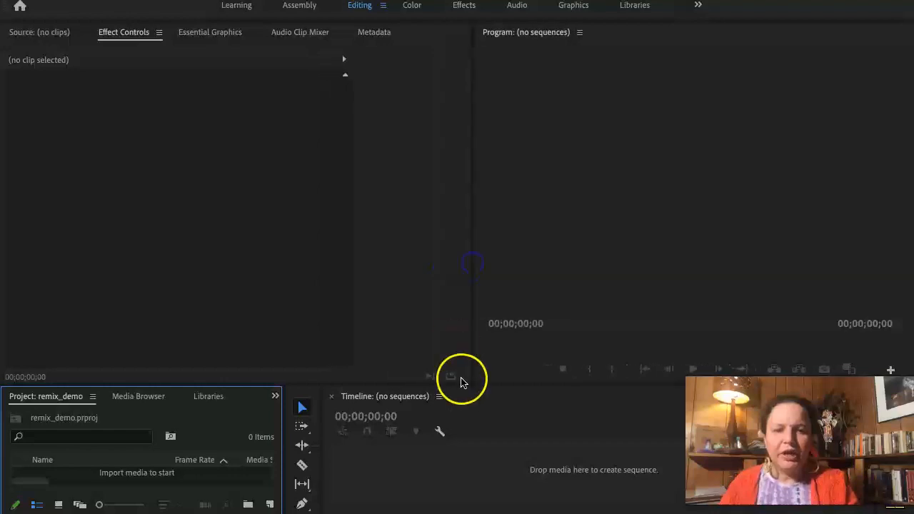
drag(469, 385, 483, 258)
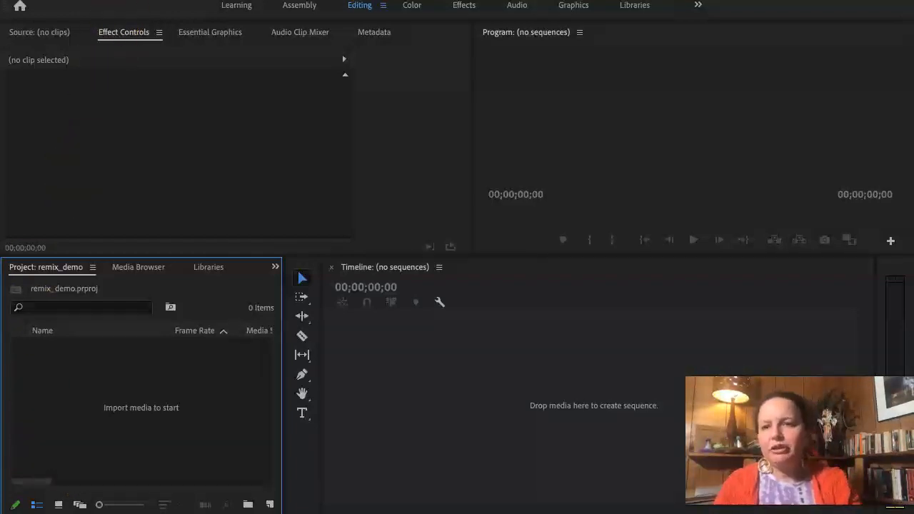
Import the Cersei Lannister, star_trek1_720, star_trek2_720, Nasa_footage_720 and WAP clips from the video folder into the project.
click(122, 1)
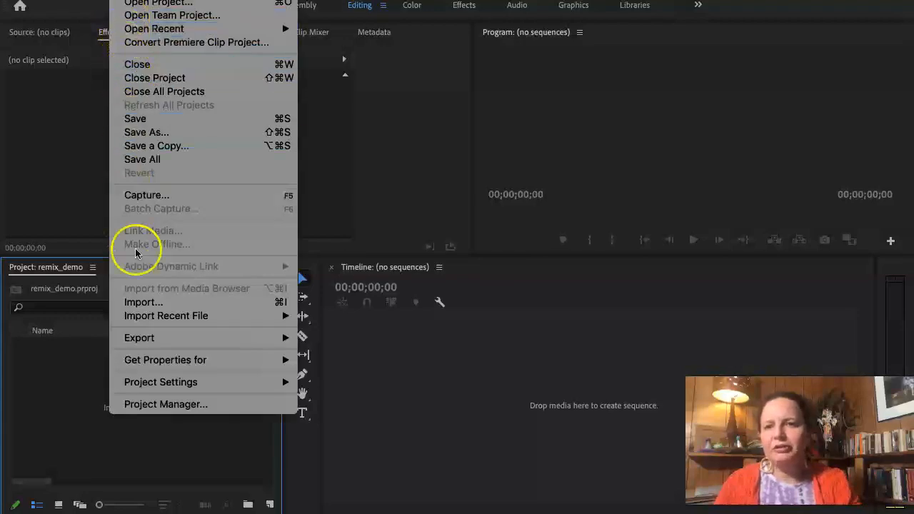
click(138, 303)
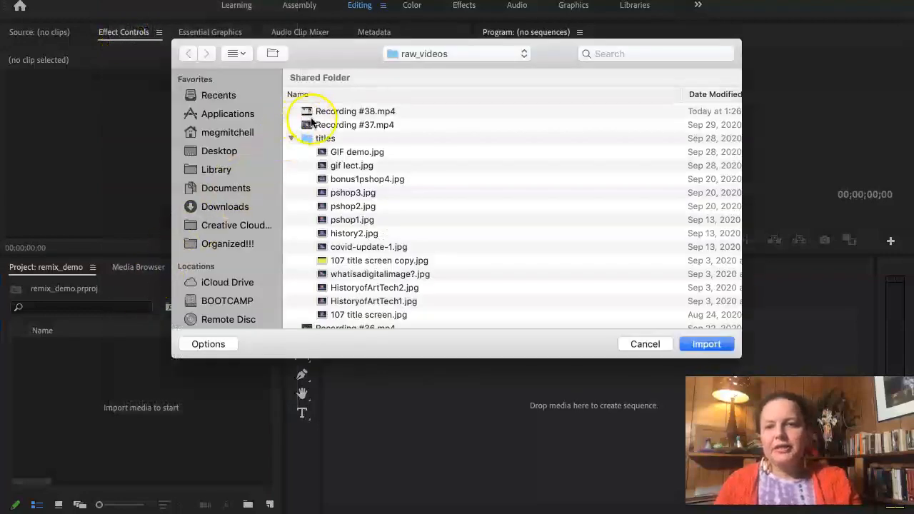
click(420, 54)
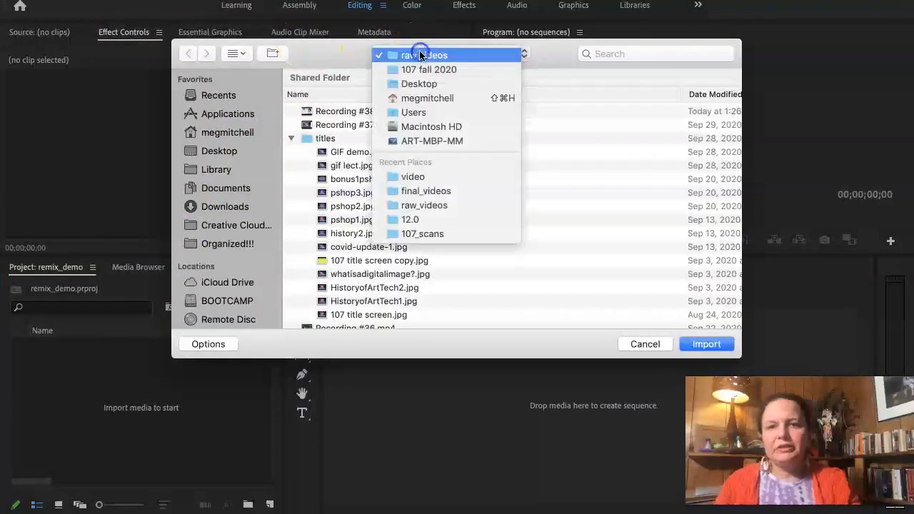
click(420, 177)
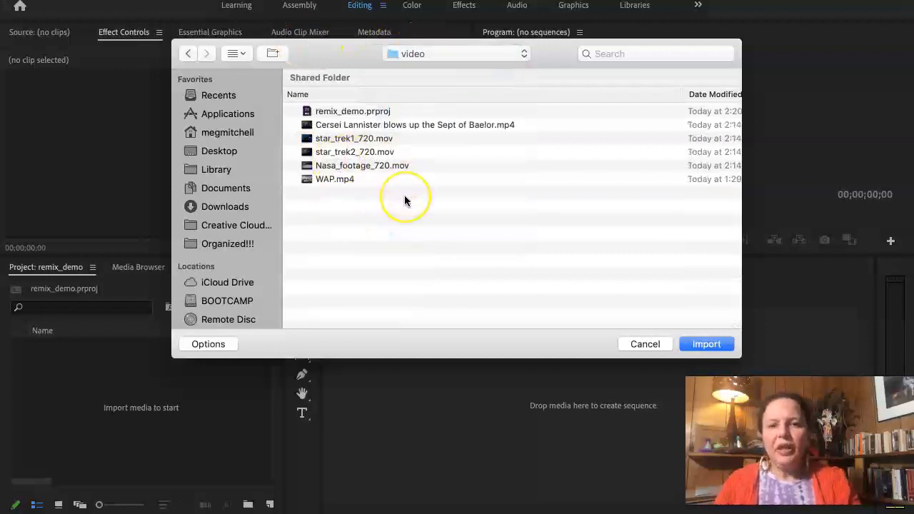
drag(393, 205, 343, 131)
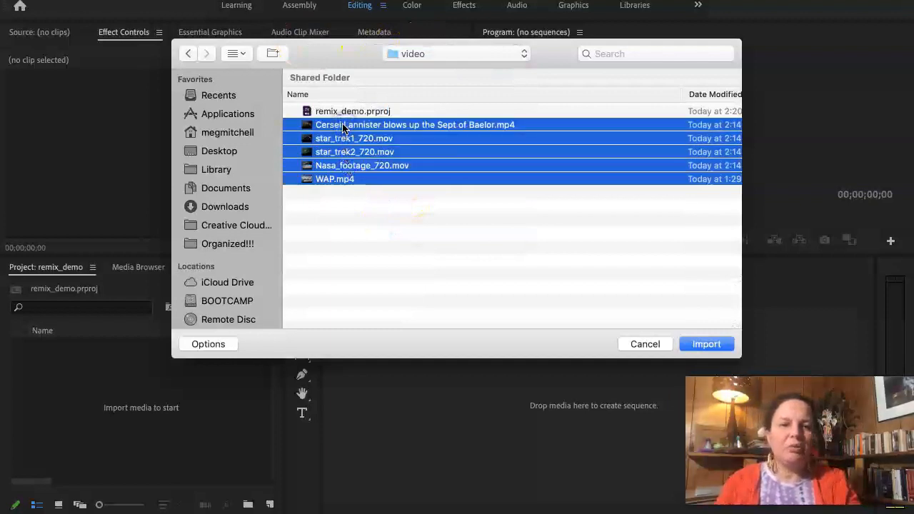
click(706, 345)
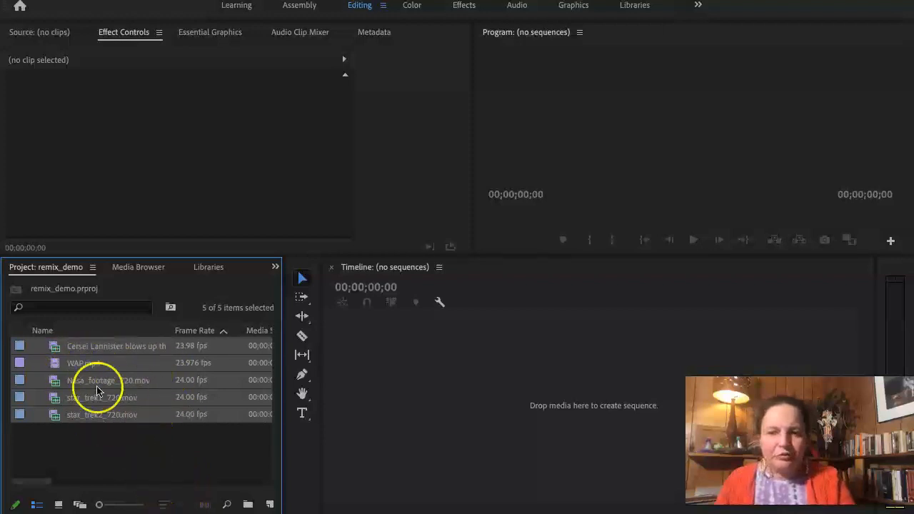
View the imported clips as thumbnails, then return to the list view and examine their media end and duration columns.
click(38, 506)
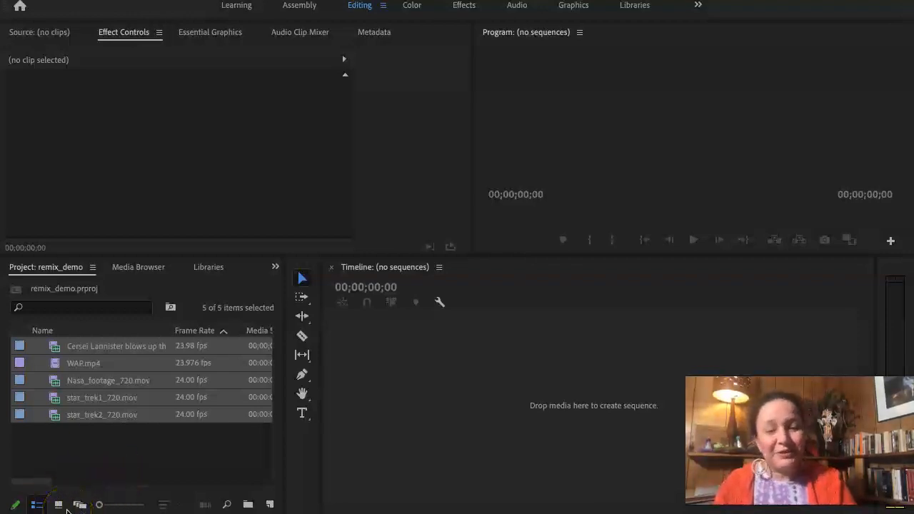
click(68, 511)
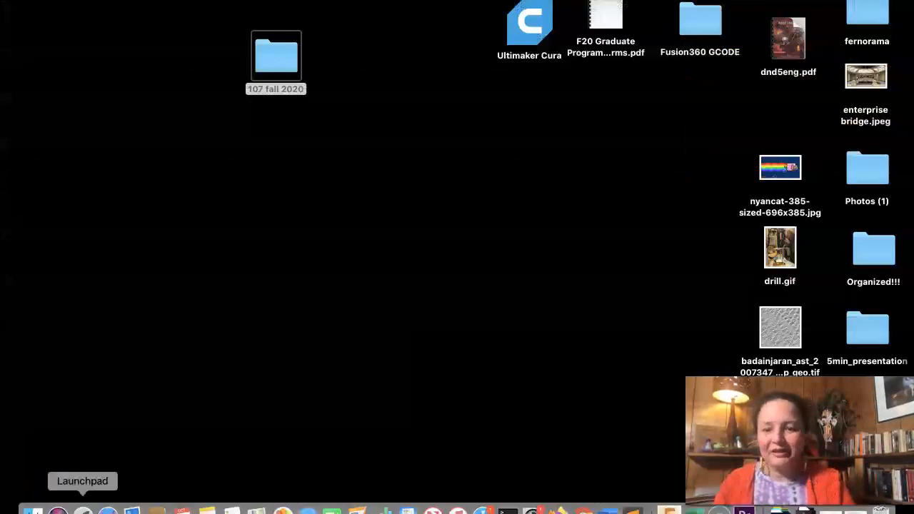
click(744, 511)
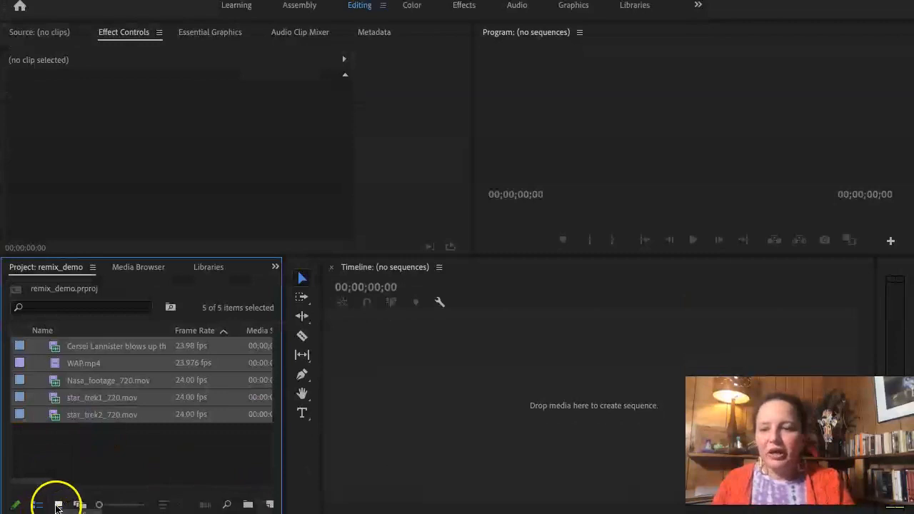
click(58, 506)
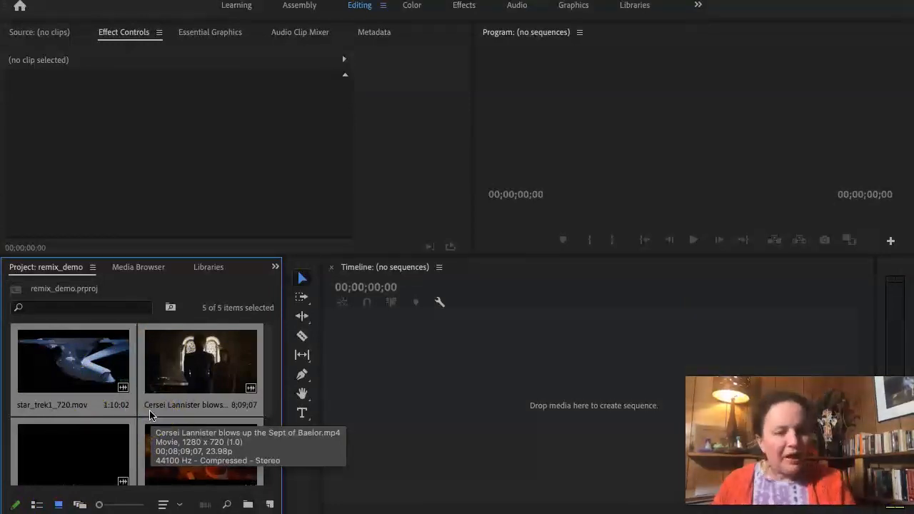
scroll(167, 447, down, 3)
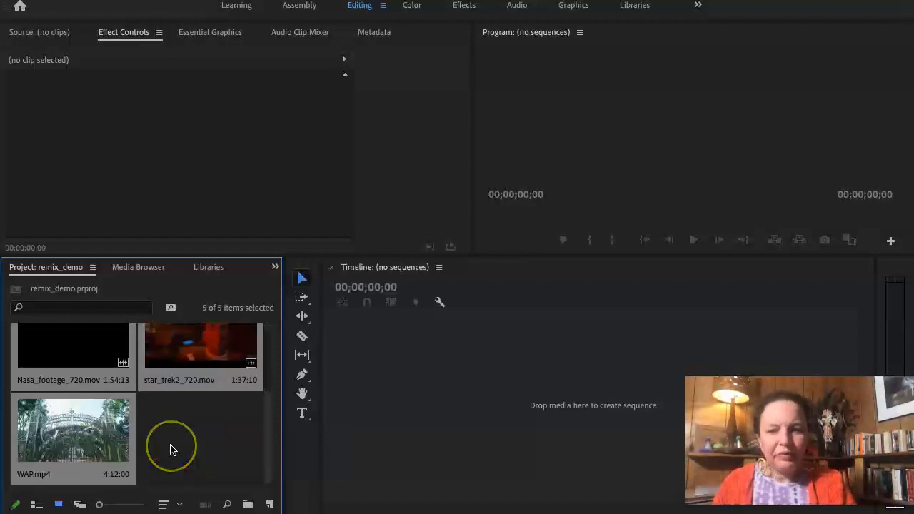
click(36, 505)
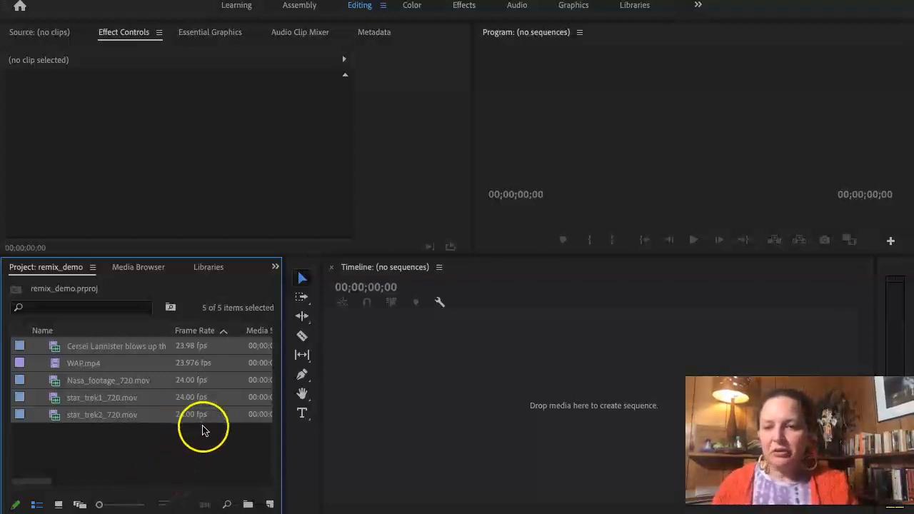
scroll(214, 418, right, 5)
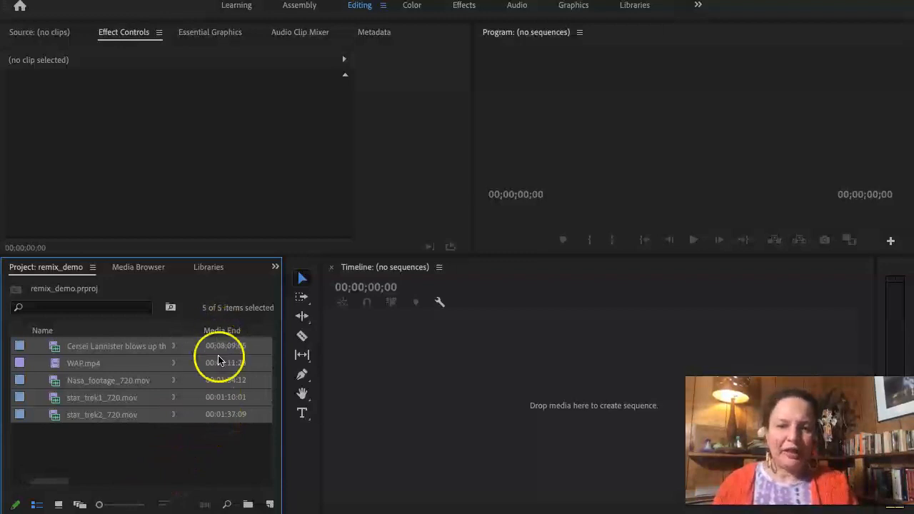
scroll(151, 407, right, 2)
scroll(151, 404, right, 1)
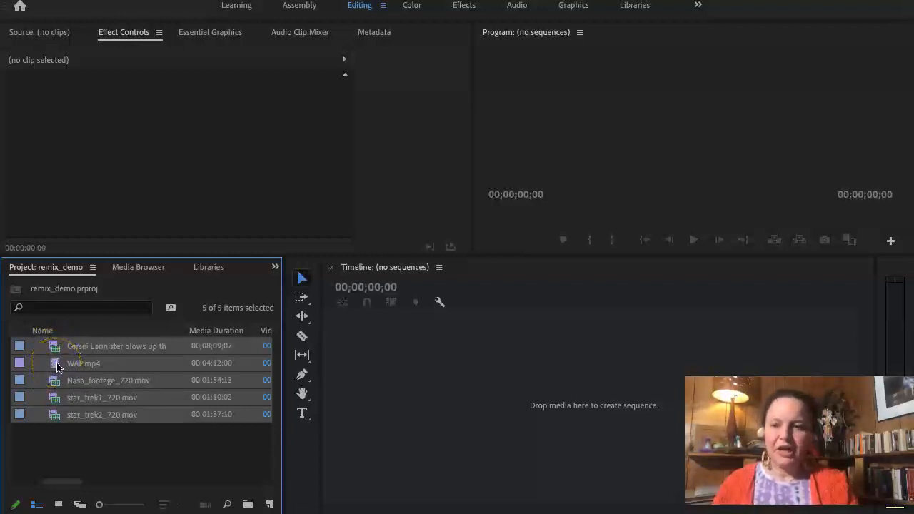
Create a sequence from the Cersei Lannister clip by placing it in the empty timeline.
click(98, 446)
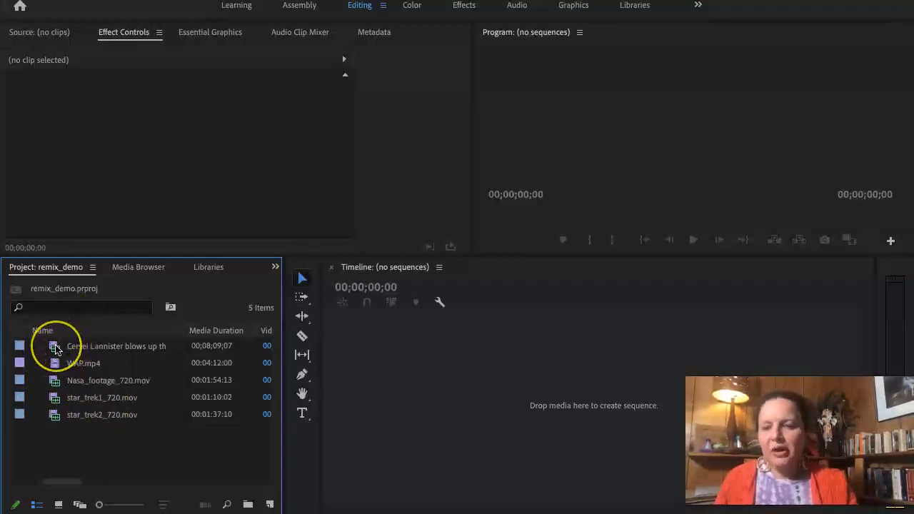
drag(56, 349, 252, 355)
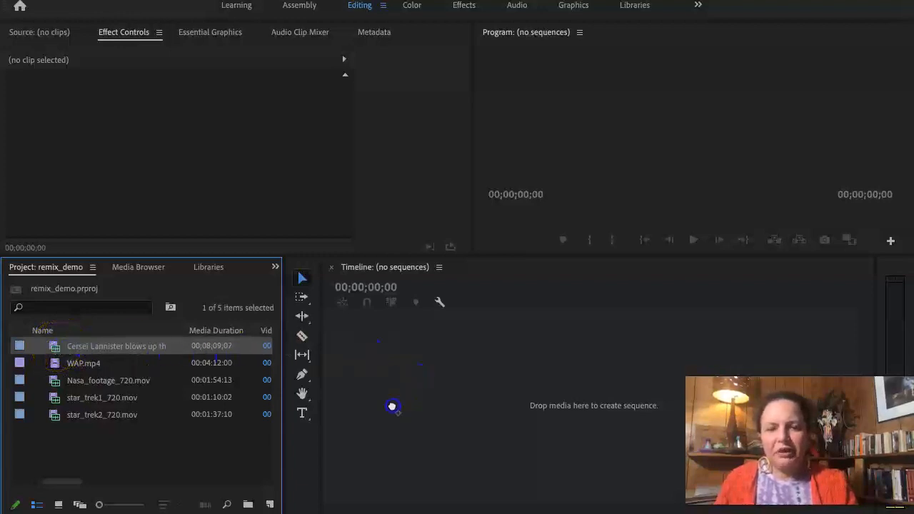
drag(393, 406, 392, 406)
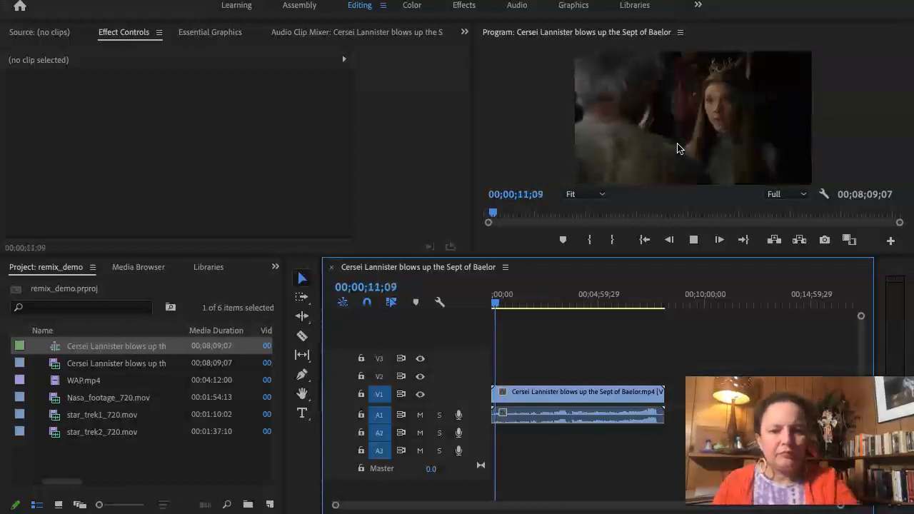
Play the start of the sequence at a lower volume, stop it, and scrub the playhead to about 00;07;05.
key(XF86AudioLowerVolume)
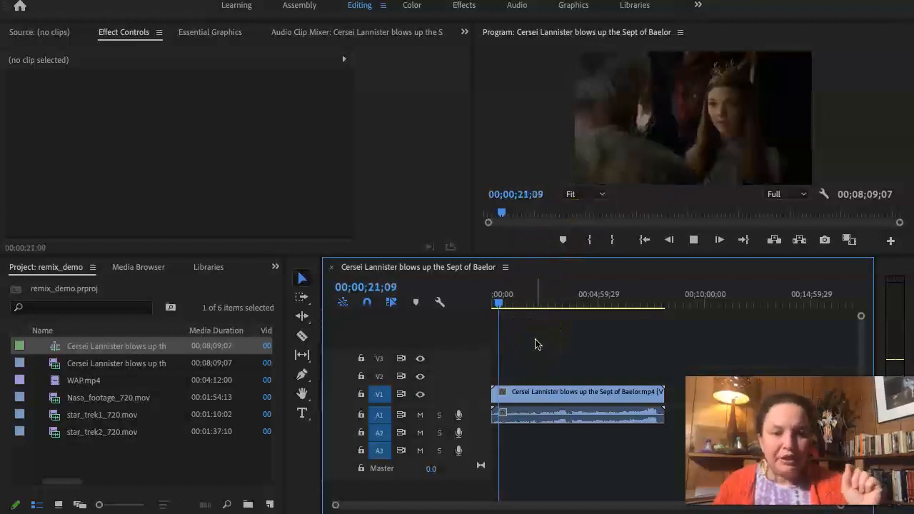
key(space)
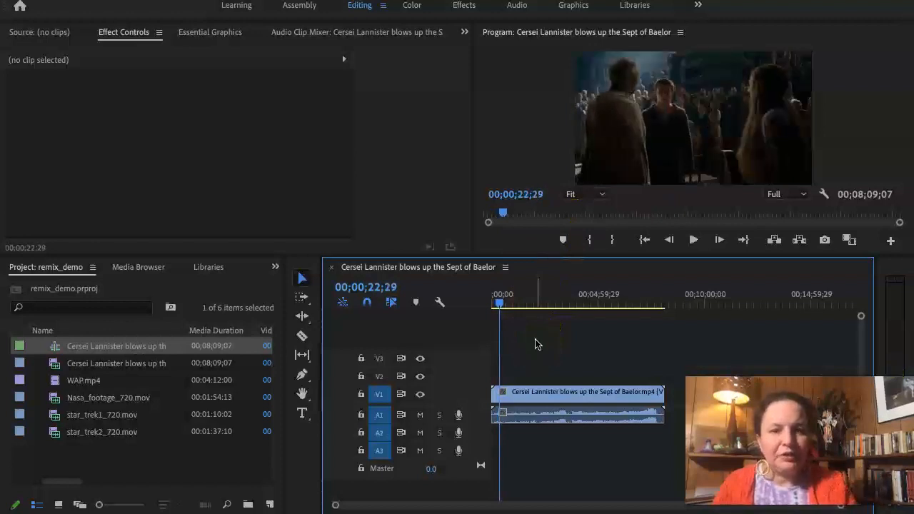
drag(502, 306, 564, 337)
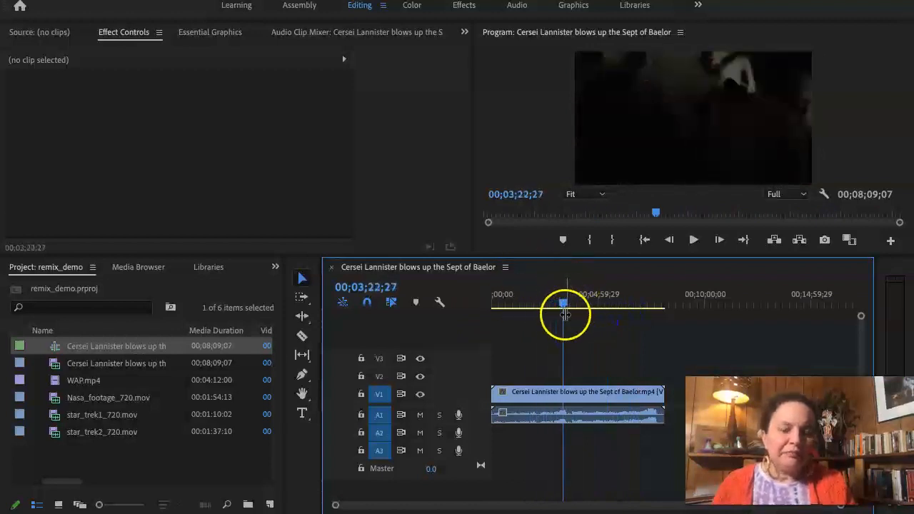
drag(564, 305, 643, 347)
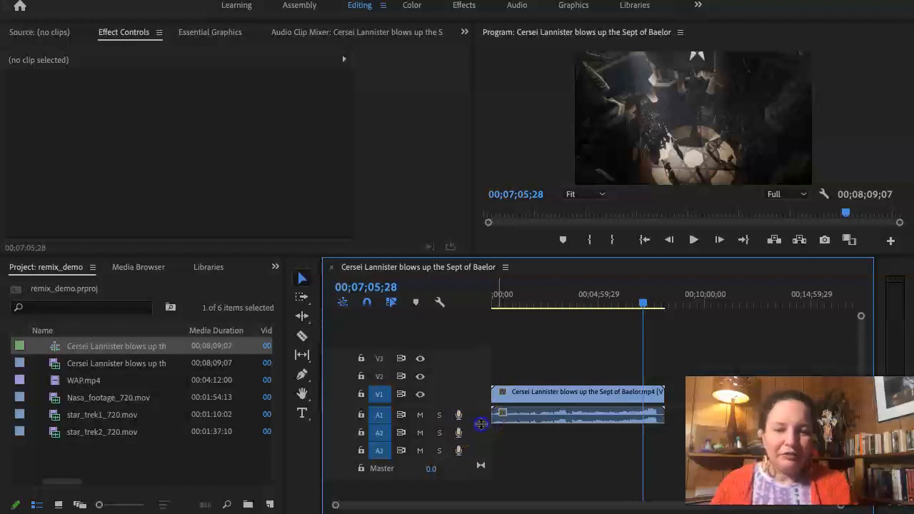
click(561, 438)
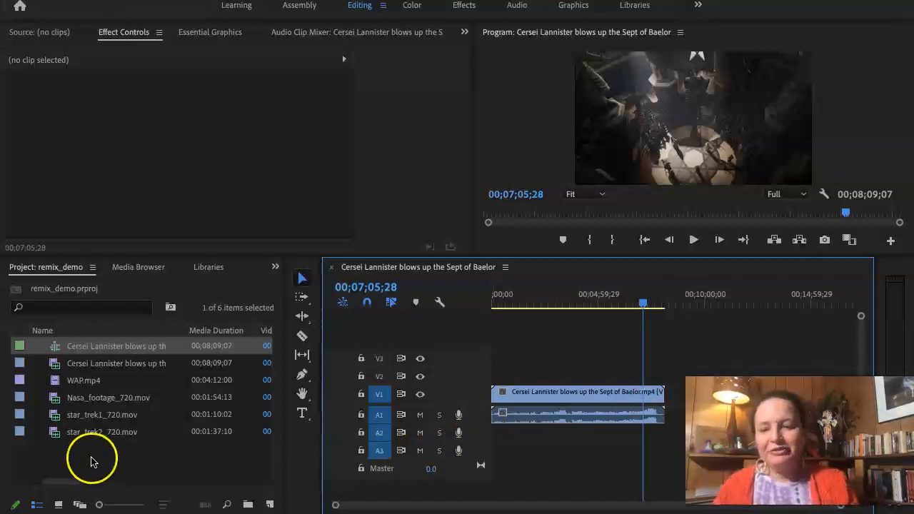
mouse_move(63, 370)
mouse_down()
mouse_move(501, 390)
mouse_move(549, 406)
mouse_up()
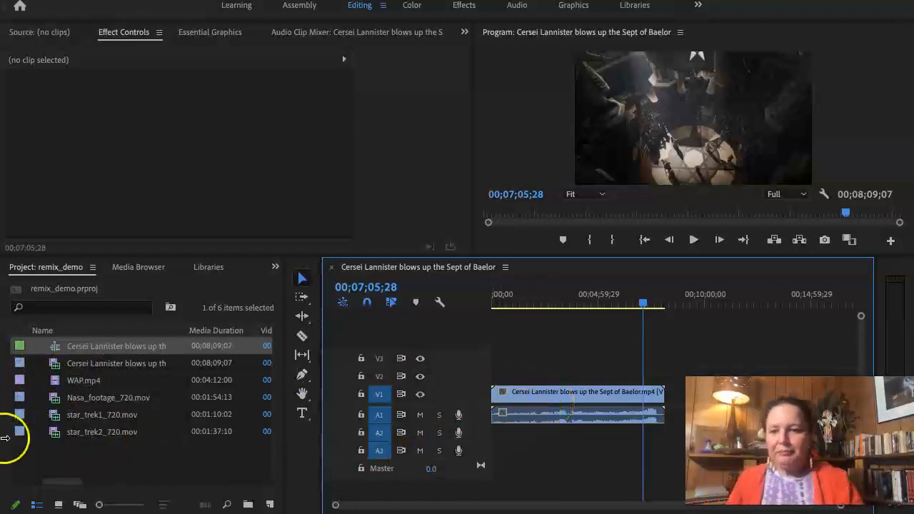
Select the Cersei Lannister sequence in the project and examine its metadata columns, including Audio Info and Capture Settings.
click(77, 349)
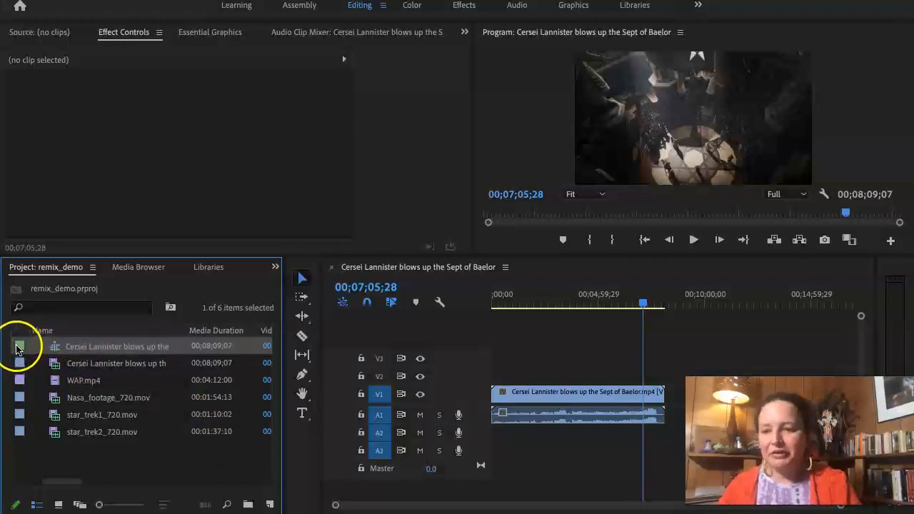
scroll(112, 348, right, 5)
scroll(112, 348, right, 5)
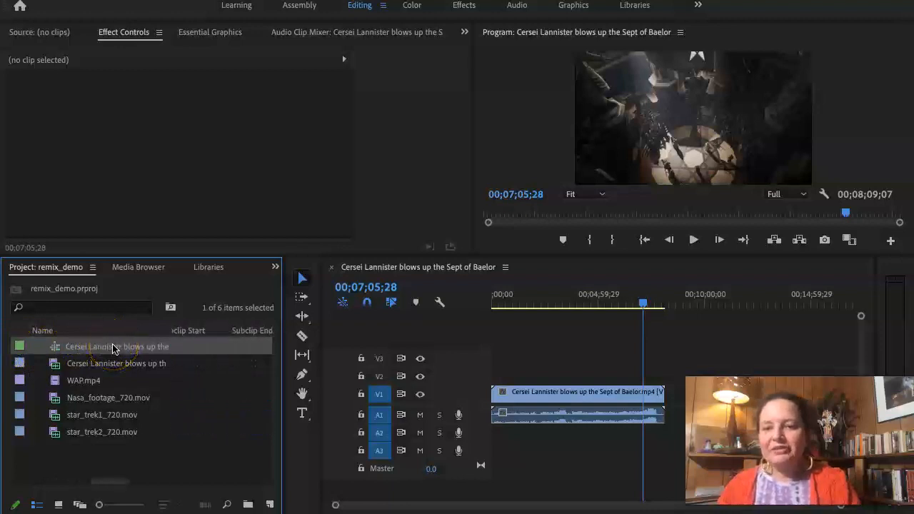
scroll(112, 348, right, 6)
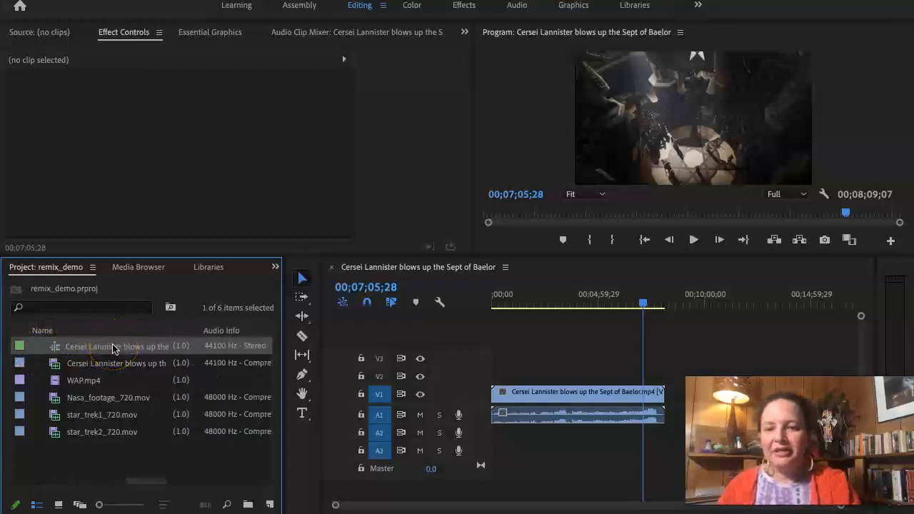
scroll(112, 347, right, 8)
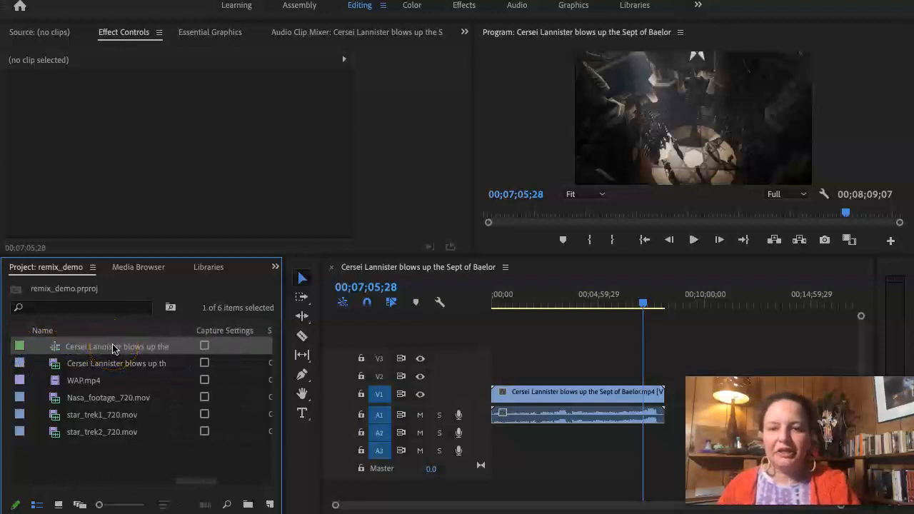
scroll(113, 348, right, 4)
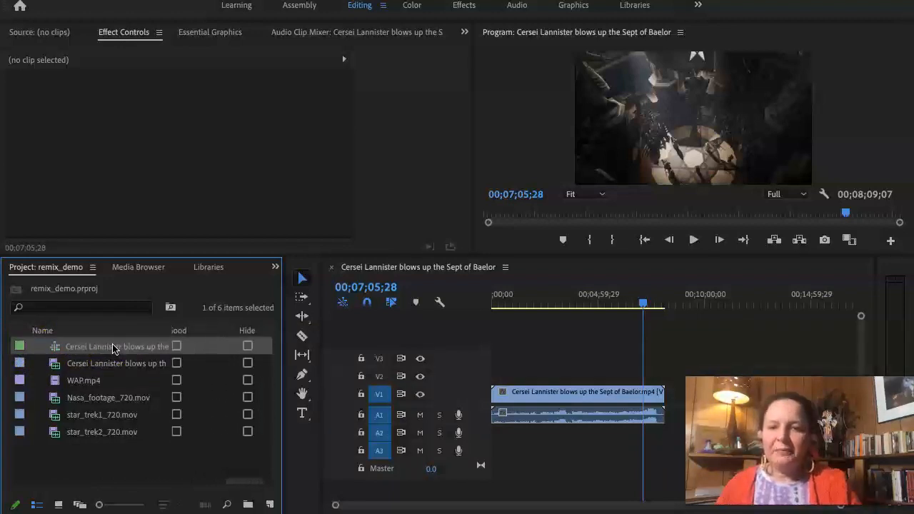
scroll(112, 348, left, 15)
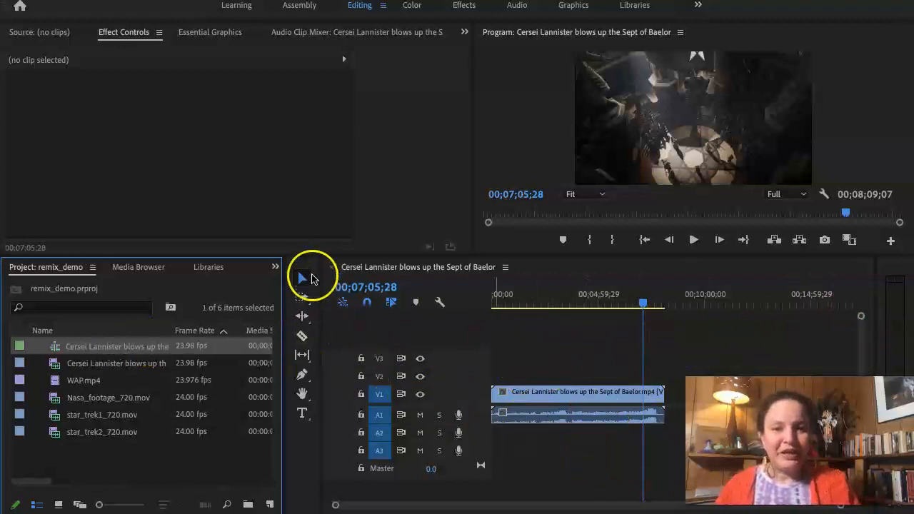
Maximize the timeline and close the Cersei Lannister sequence in it.
click(427, 264)
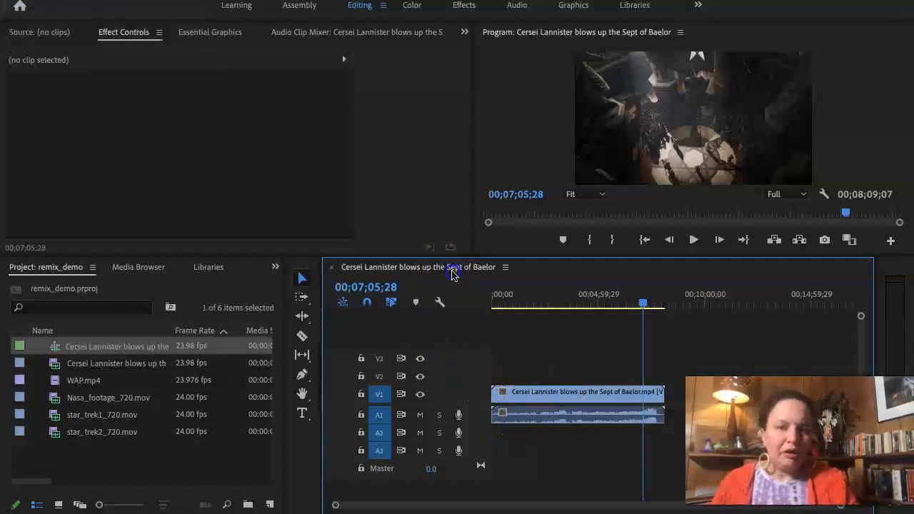
click(505, 267)
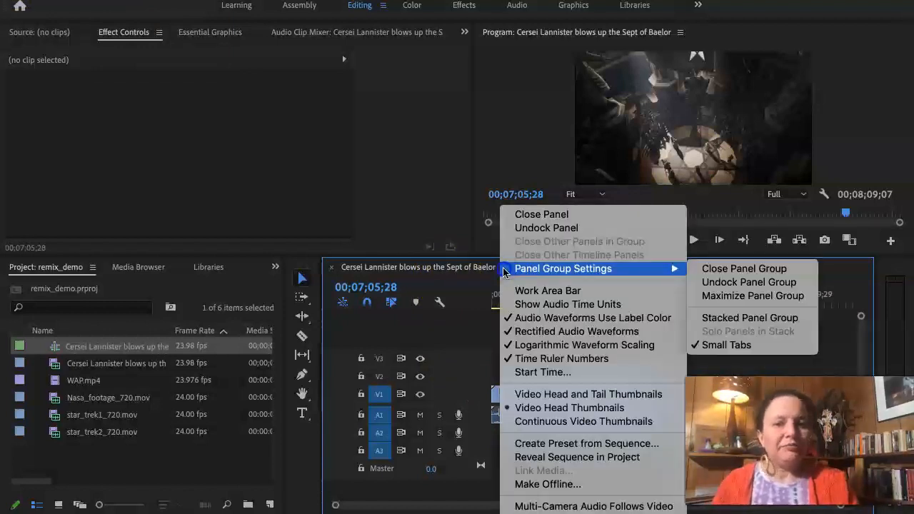
click(475, 266)
double_click(476, 266)
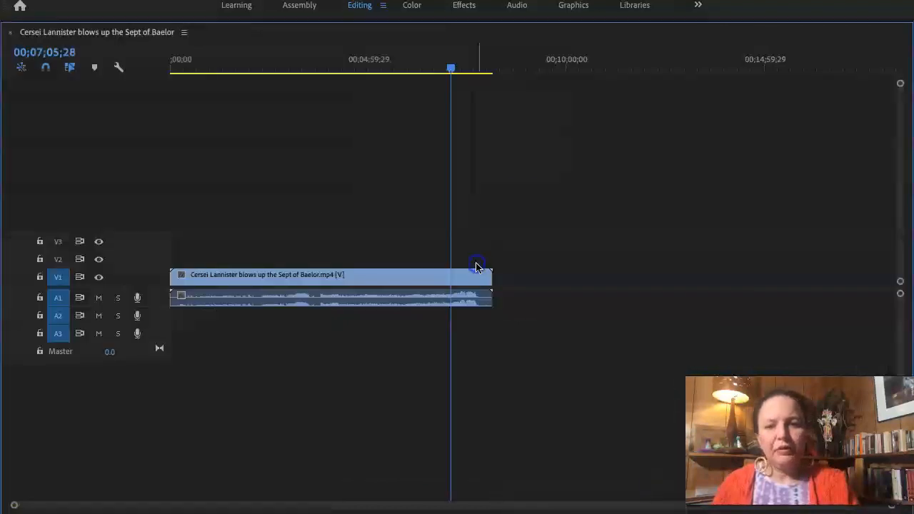
click(11, 36)
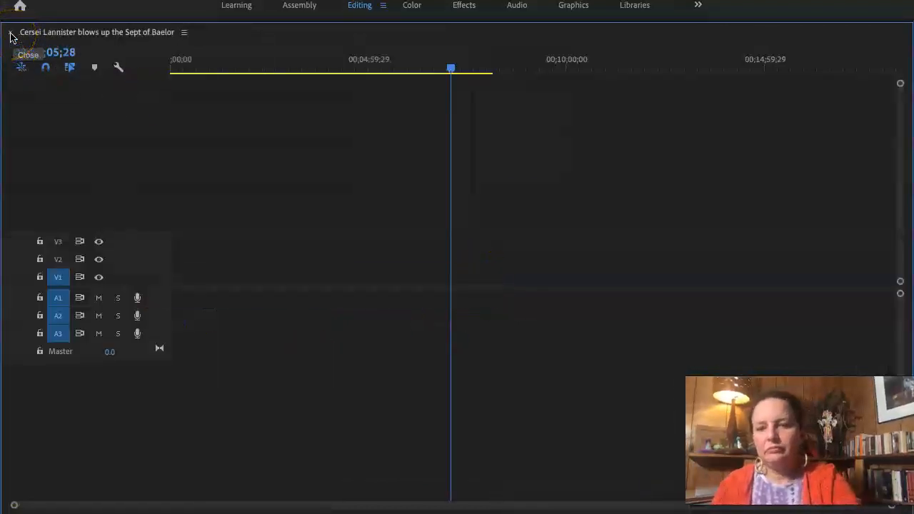
click(10, 34)
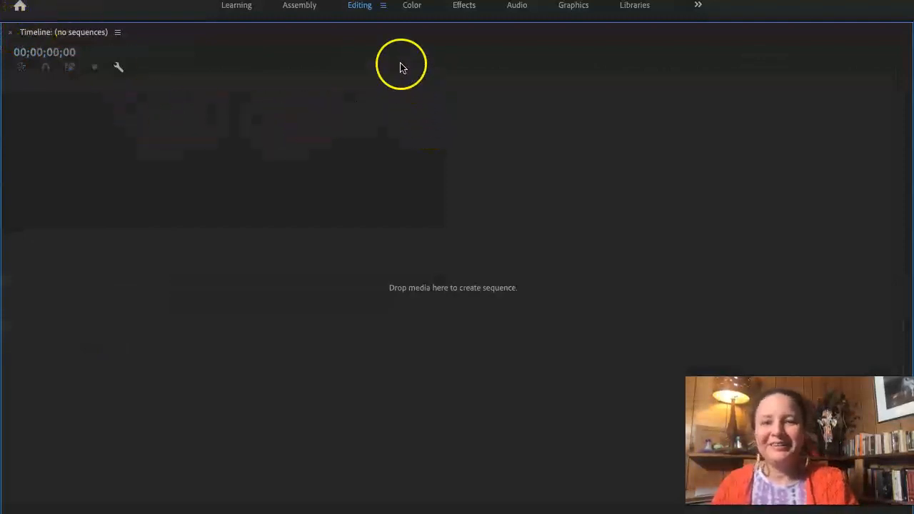
Reset the Editing workspace to its saved layout.
click(383, 6)
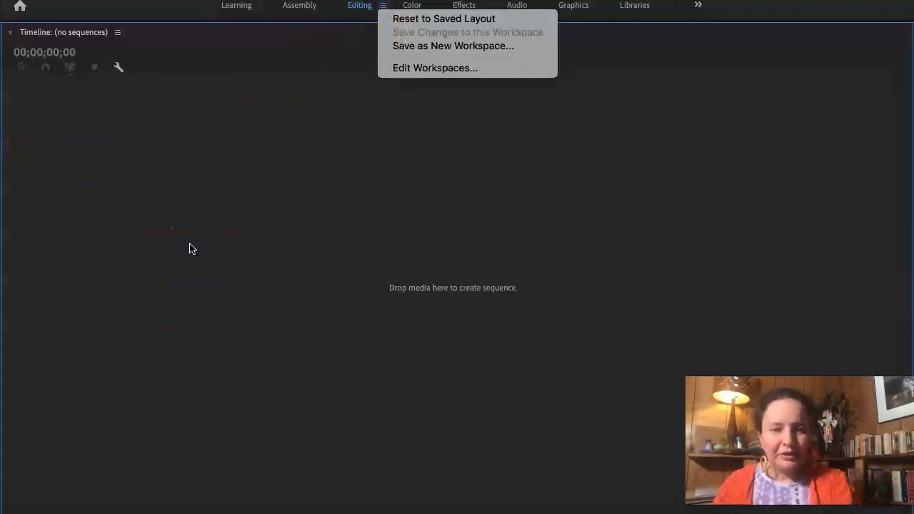
click(321, 69)
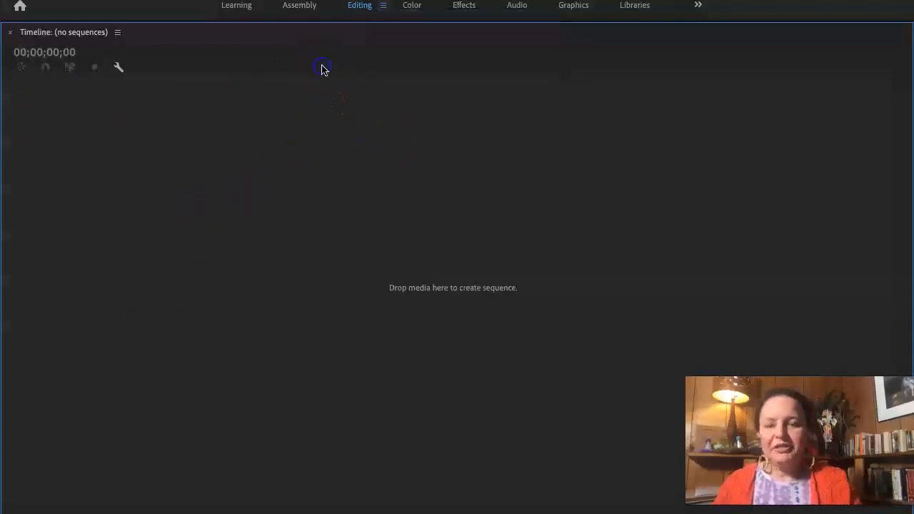
click(382, 7)
click(412, 20)
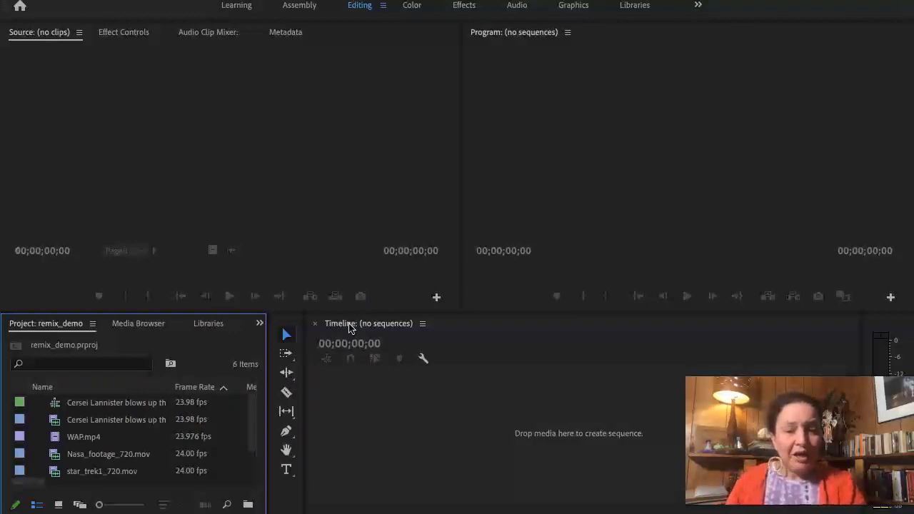
Reopen the Cersei Lannister sequence, return the playhead to 00;00;00;00, and place the Cersei Lannister clip at the start of tracks V1 and A1.
click(103, 404)
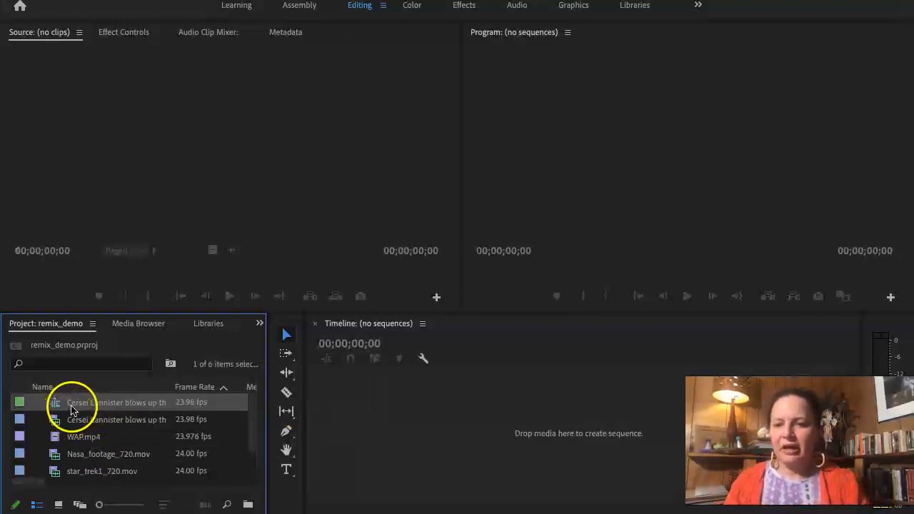
click(72, 405)
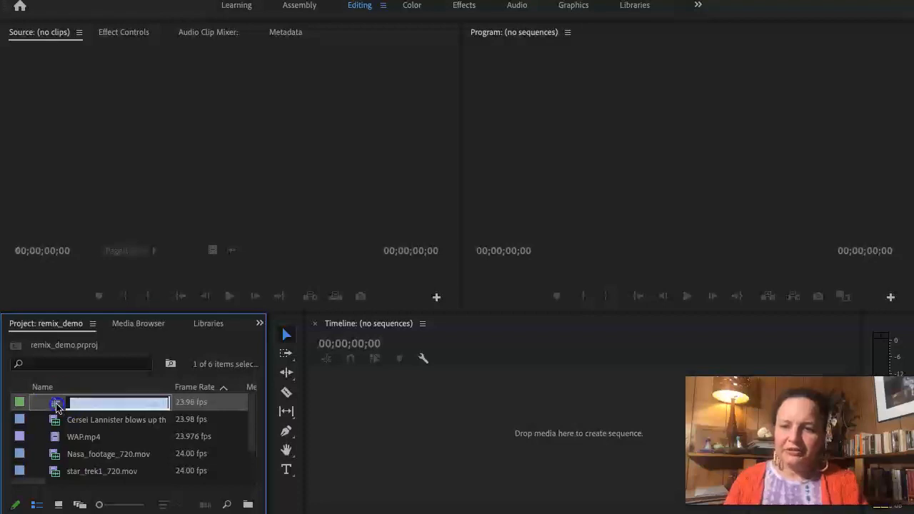
double_click(57, 404)
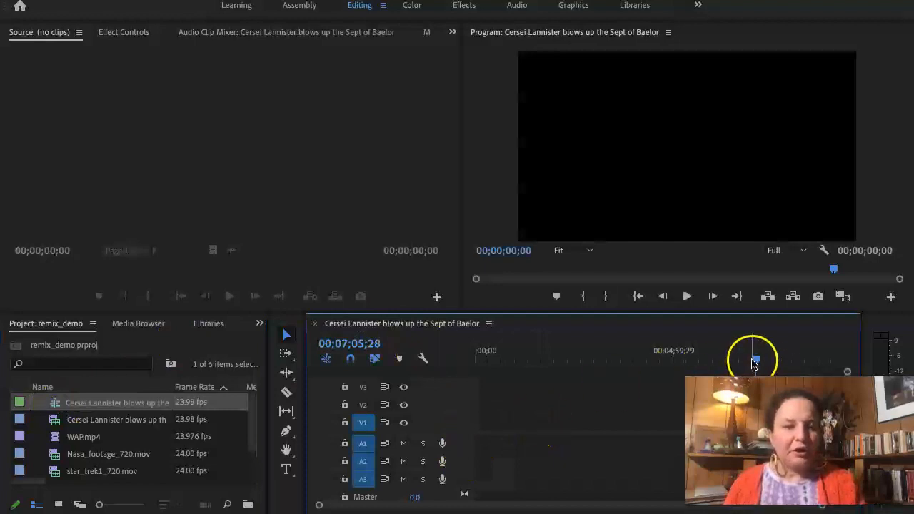
drag(757, 362, 434, 378)
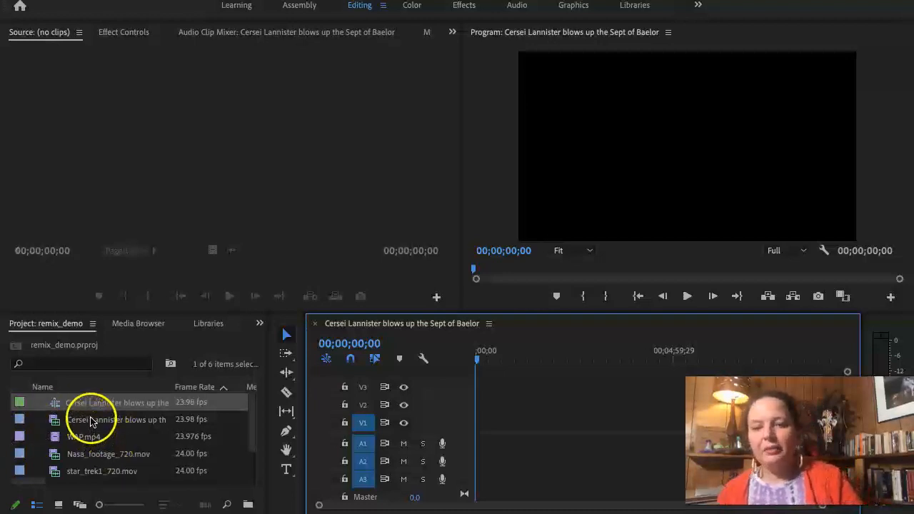
drag(56, 422, 479, 432)
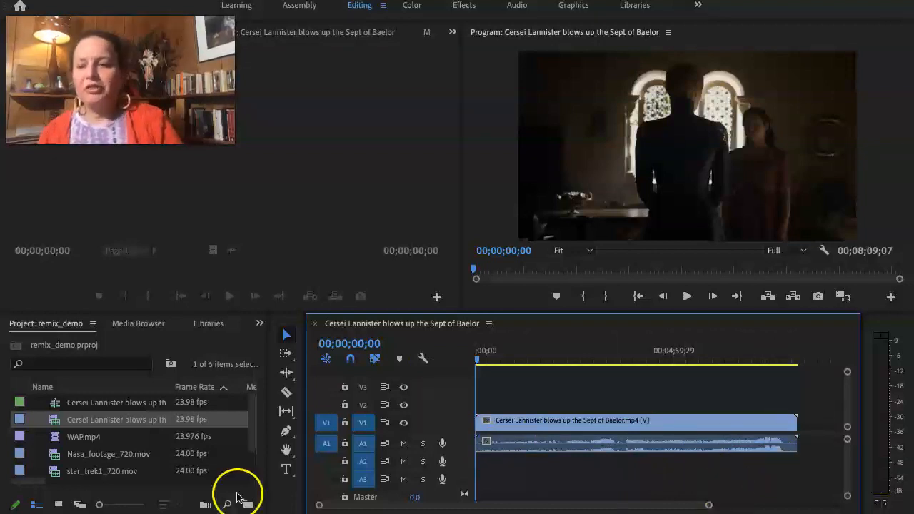
Open the Sequence Settings of the Cersei Lannister sequence and examine its timebase, frame size and audio settings.
click(93, 407)
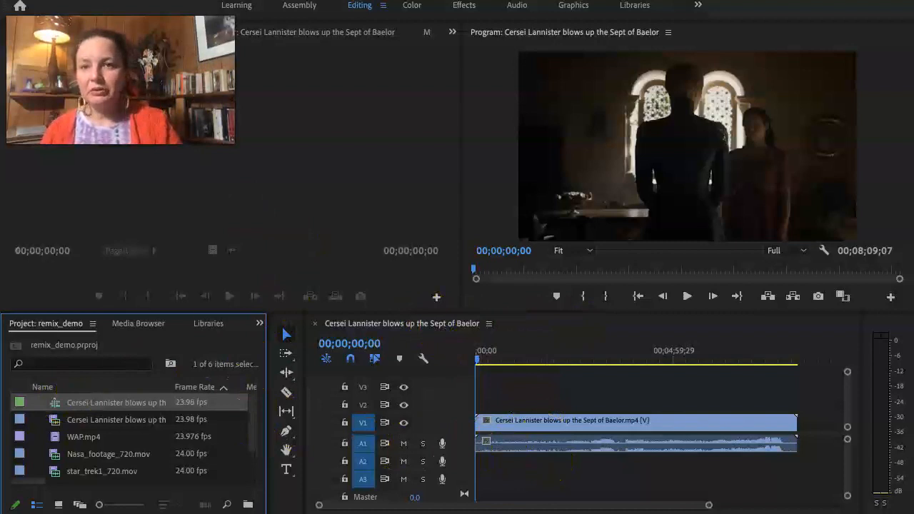
click(227, 0)
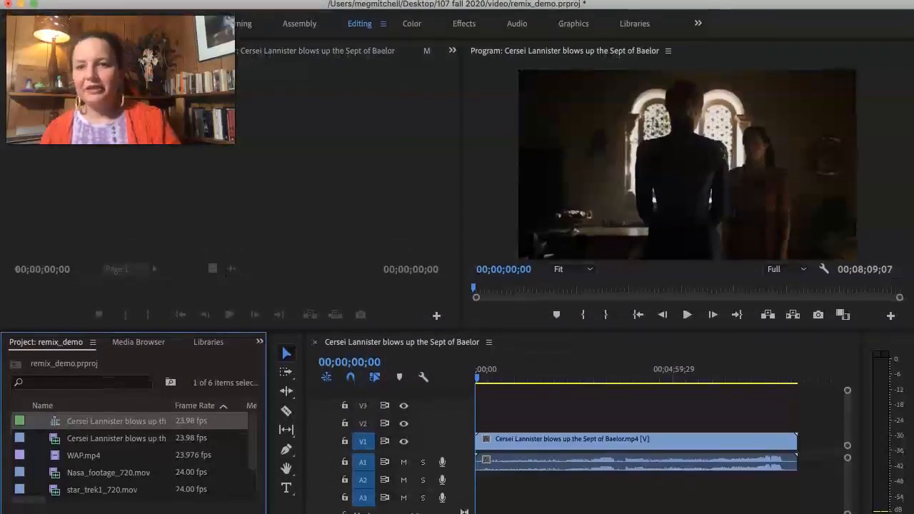
click(223, 0)
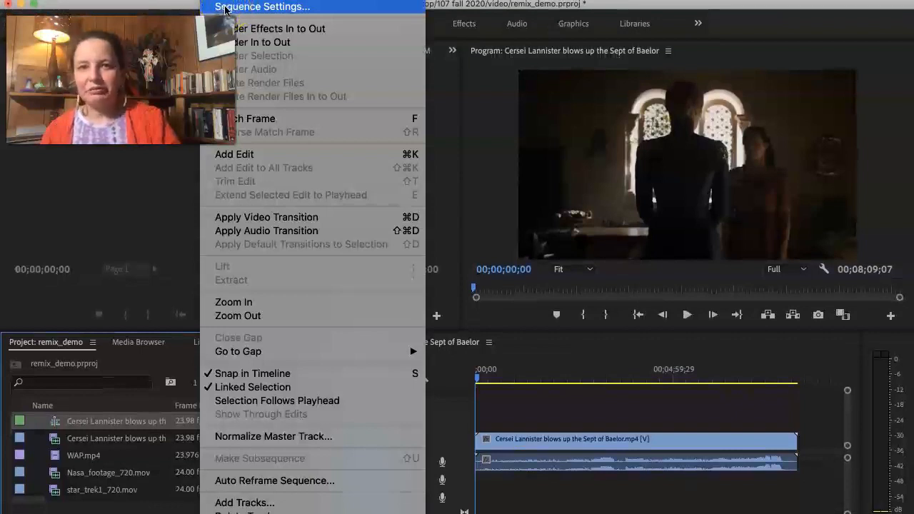
click(225, 7)
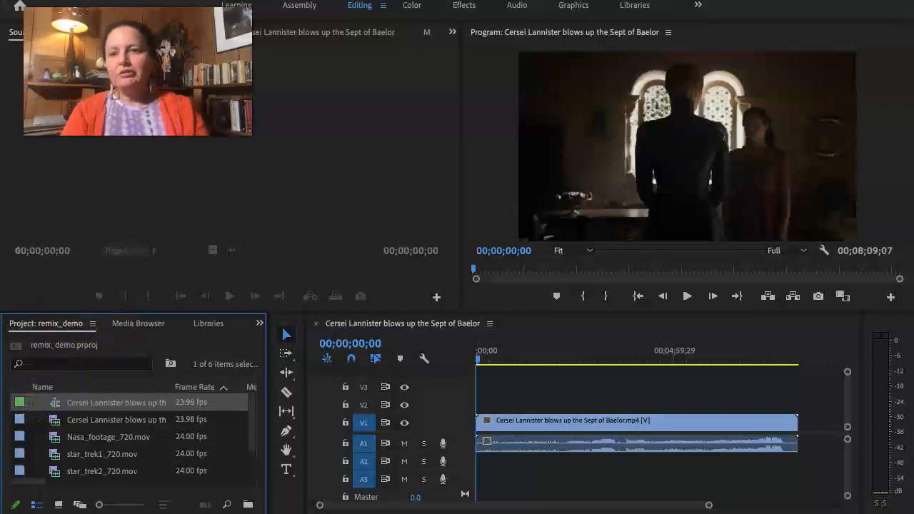
click(229, 0)
click(250, 1)
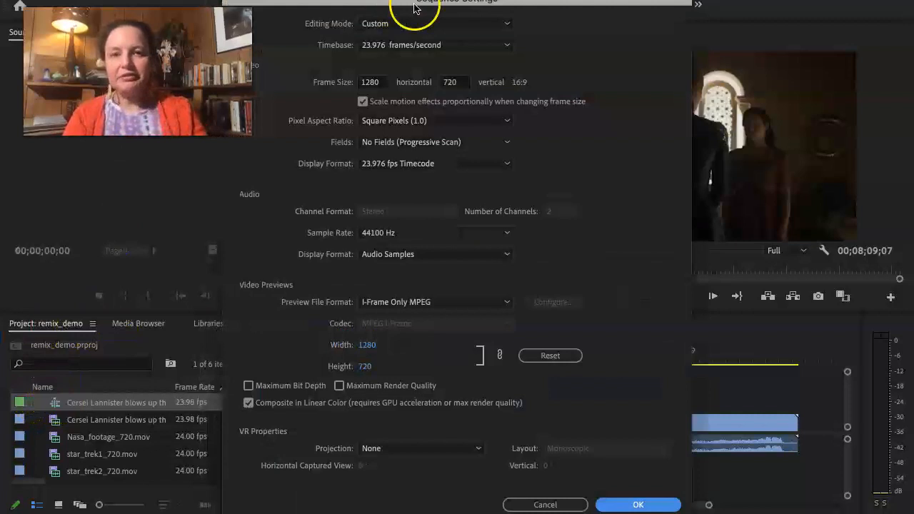
drag(407, 8, 503, 19)
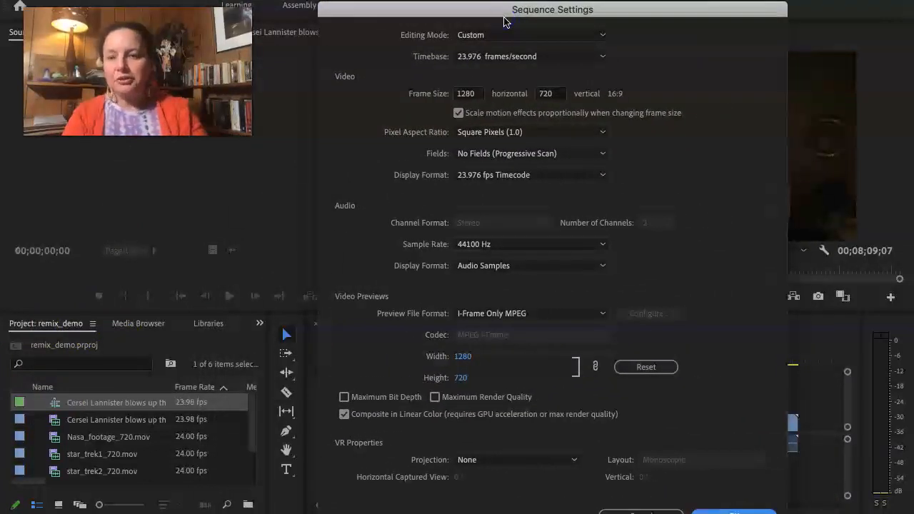
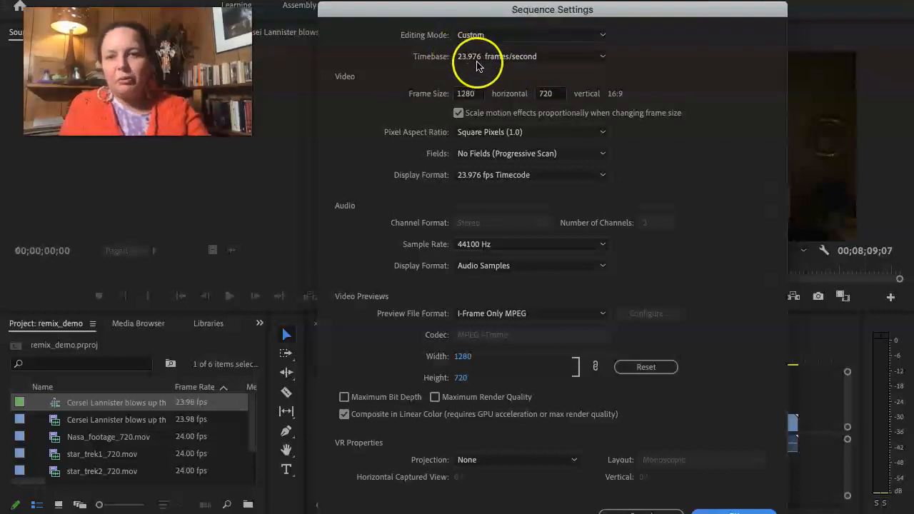
Set the Cersei Lannister sequence's timebase to 23.976 frames/second and apply the sequence settings.
click(478, 58)
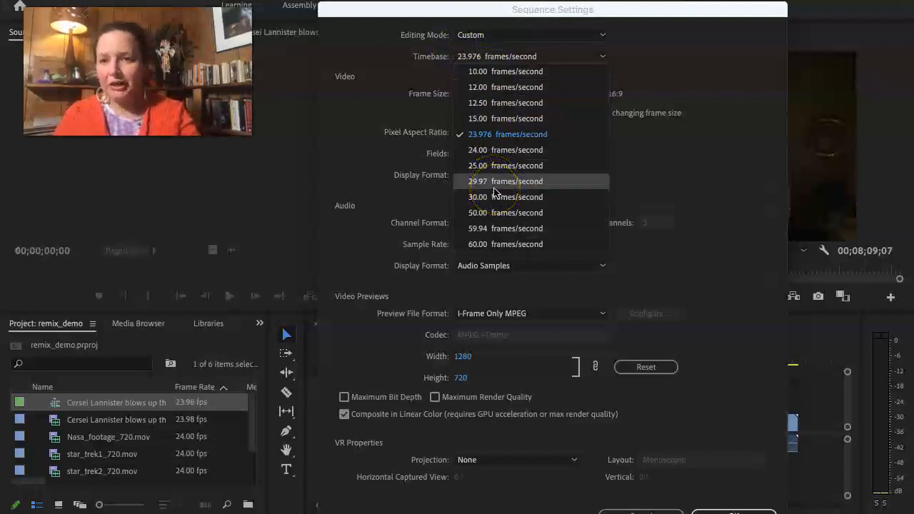
click(499, 135)
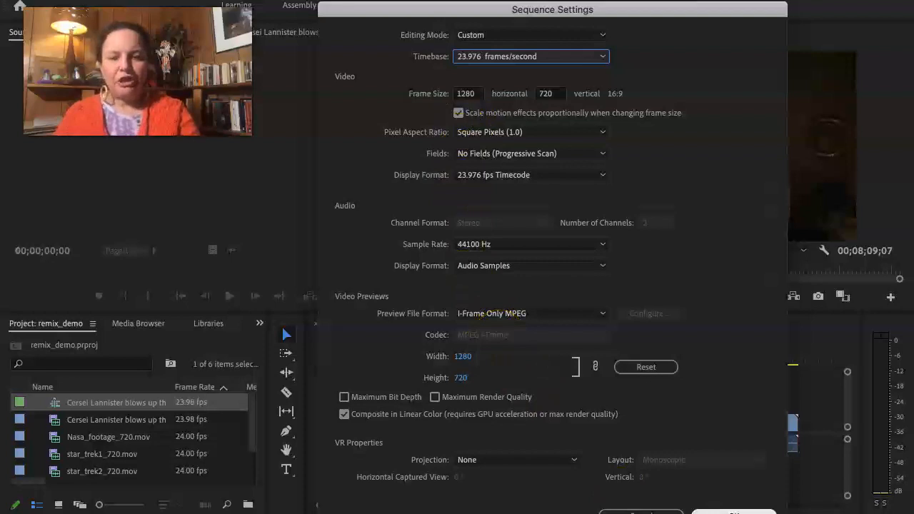
click(735, 512)
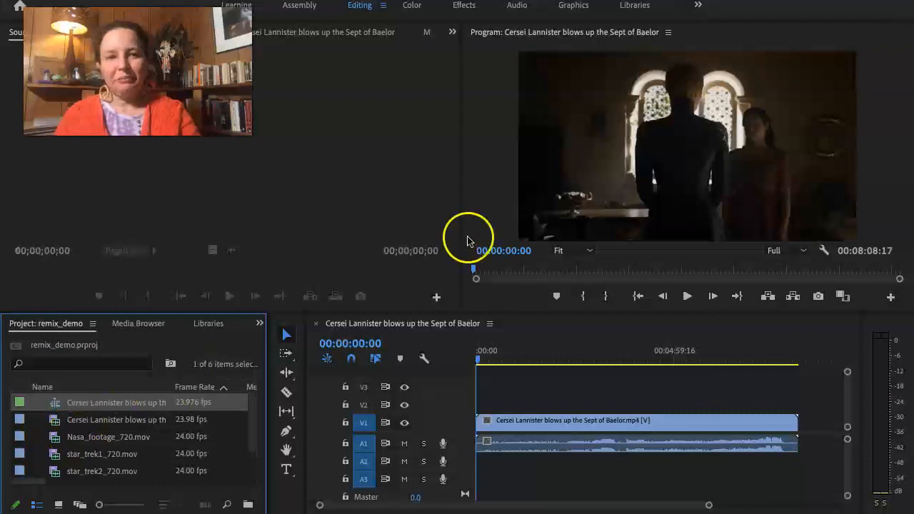
Place star_trek1_720.mov on tracks V2 and A2 near the middle of the Cersei Lannister clip and load it in the Source monitor.
click(61, 454)
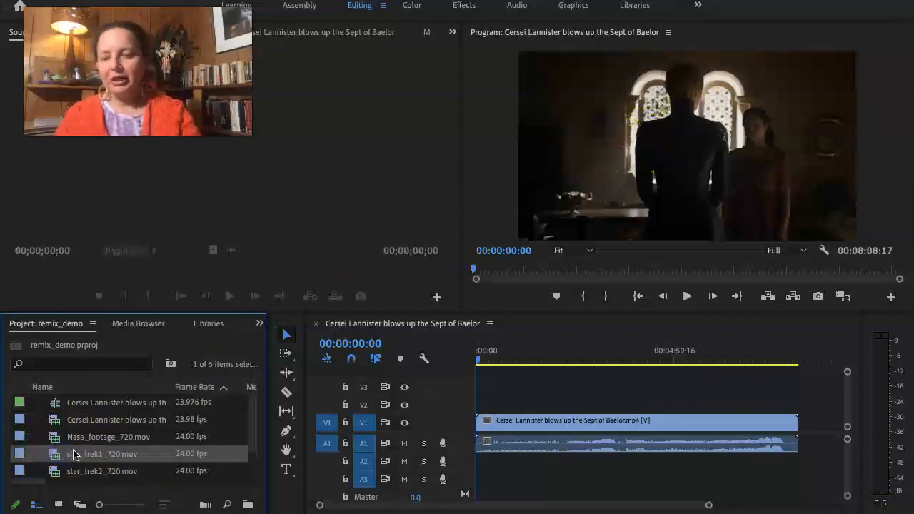
drag(74, 455, 594, 408)
click(620, 402)
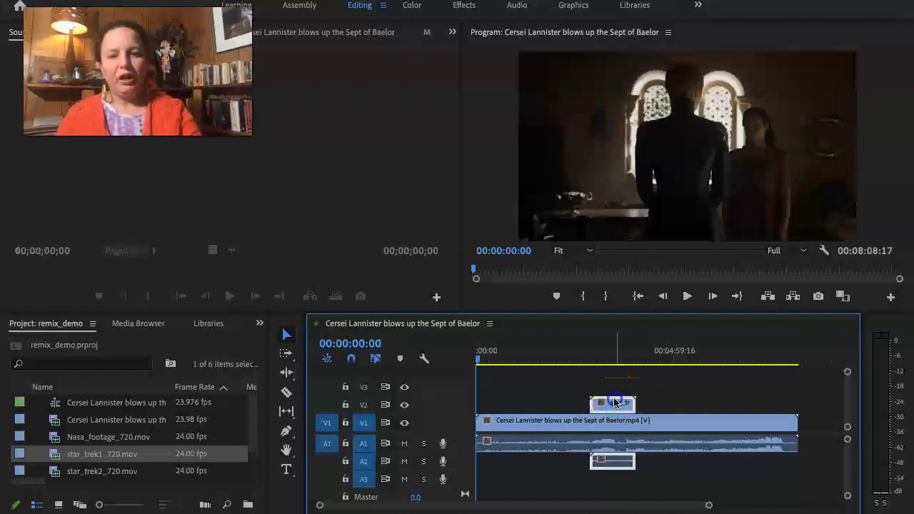
double_click(614, 402)
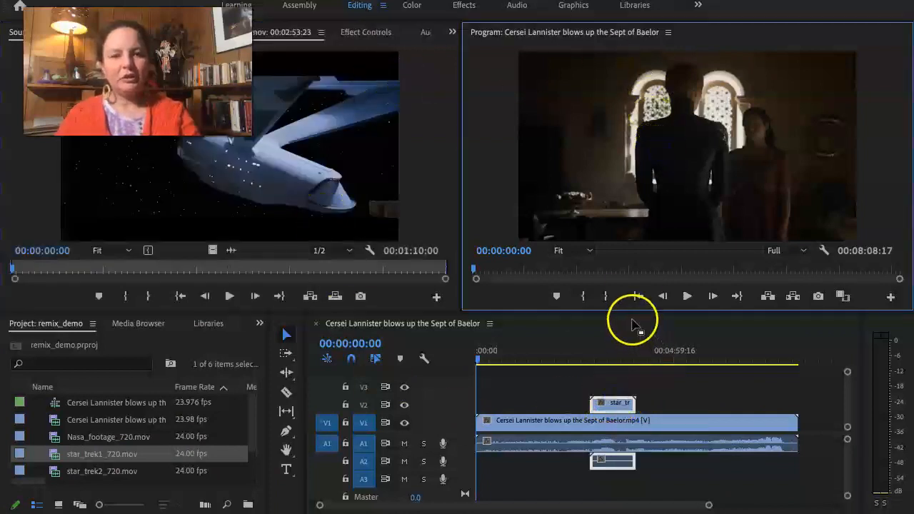
Go to 00:03:04:19 and scale the star_trek1_720.mov clip down to about a third of the frame, centered over the Cersei Lannister clip.
click(600, 358)
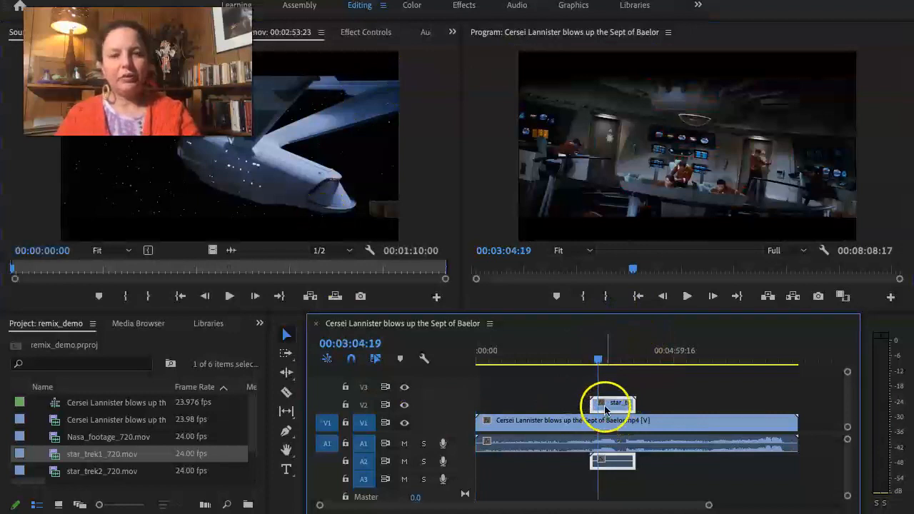
click(687, 147)
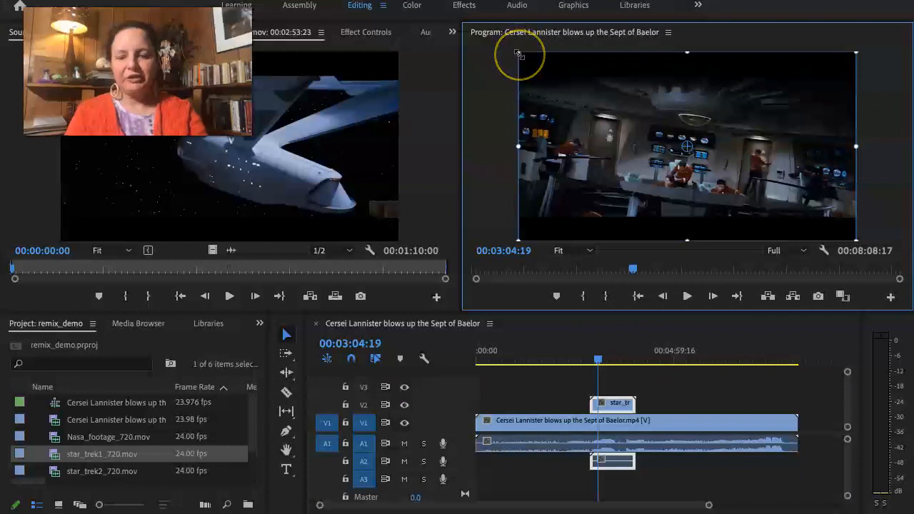
drag(518, 54, 679, 116)
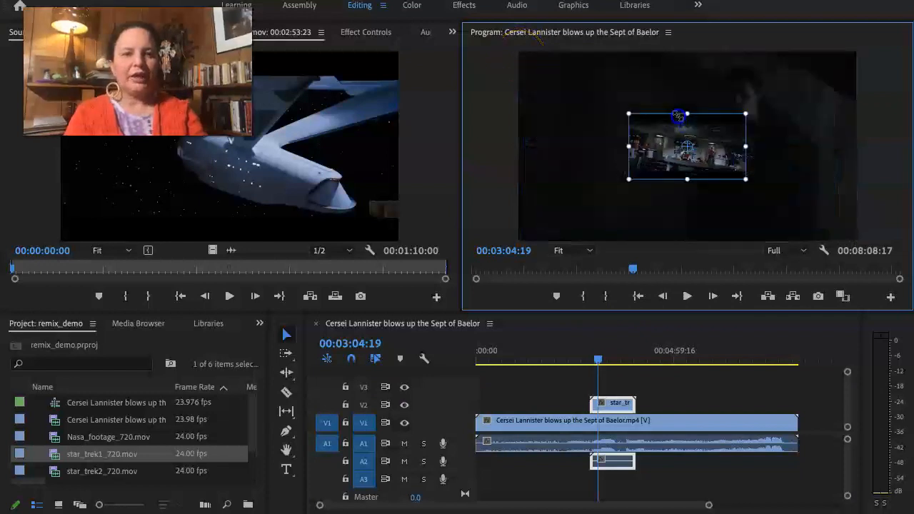
click(630, 226)
click(649, 330)
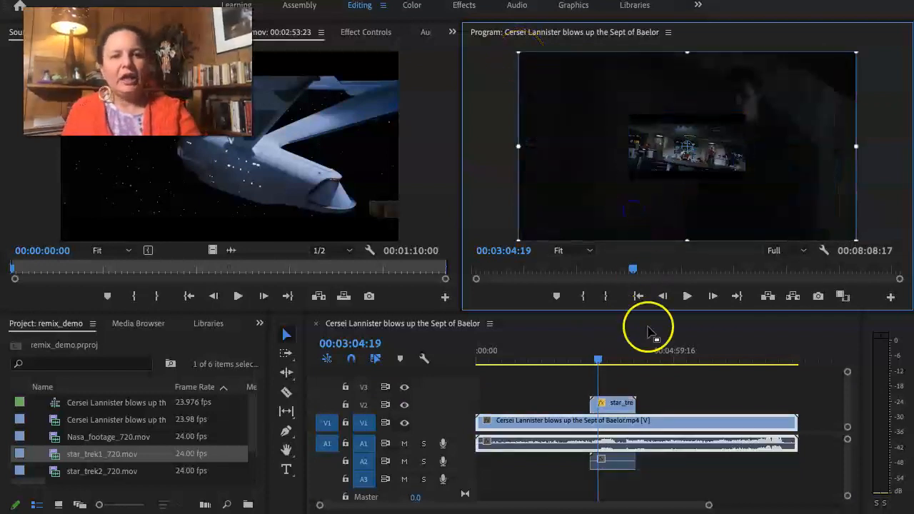
Play the sequence before and through the star_trek1_720.mov overlay to examine the picture-in-picture effect.
click(558, 350)
key(space)
click(574, 350)
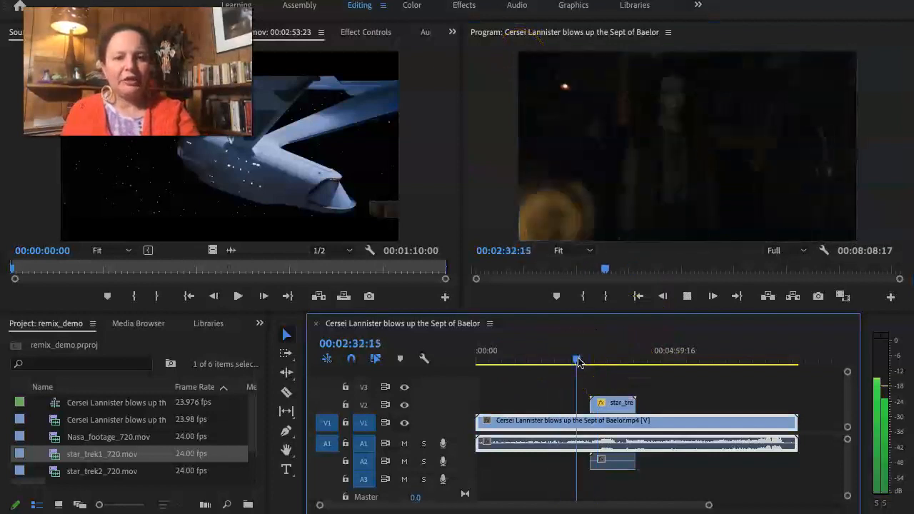
click(602, 357)
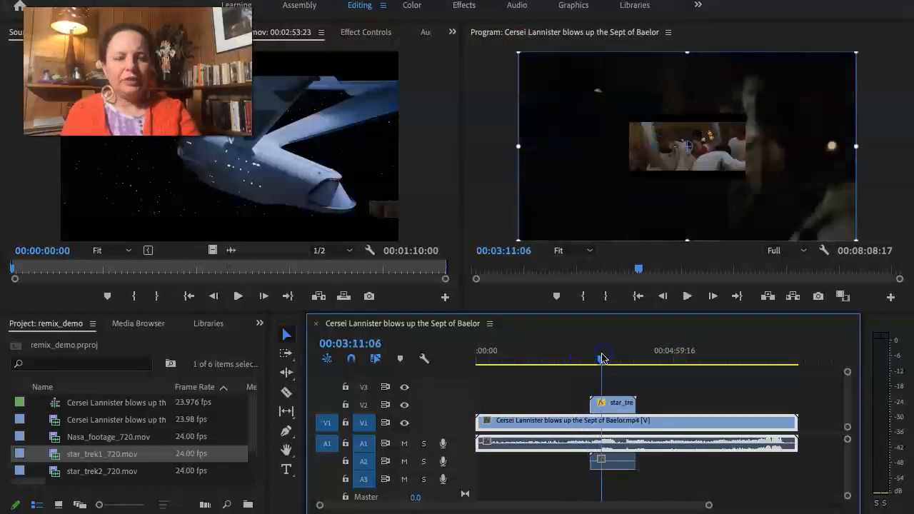
key(space)
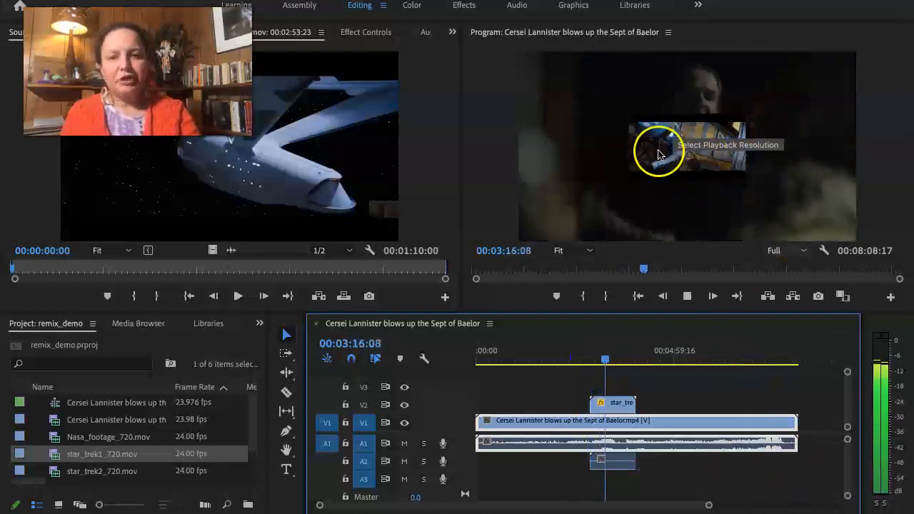
click(758, 234)
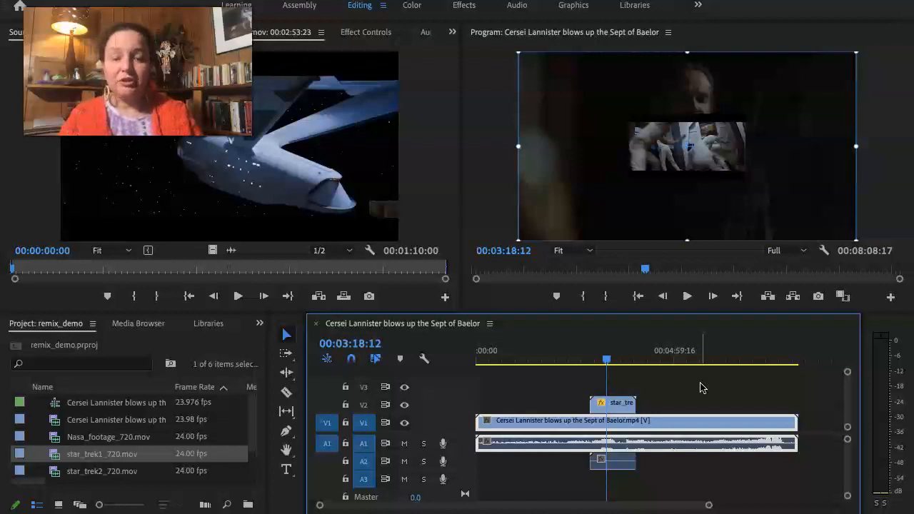
Delete the star_trek1_720.mov clip from tracks V2 and A2.
click(612, 405)
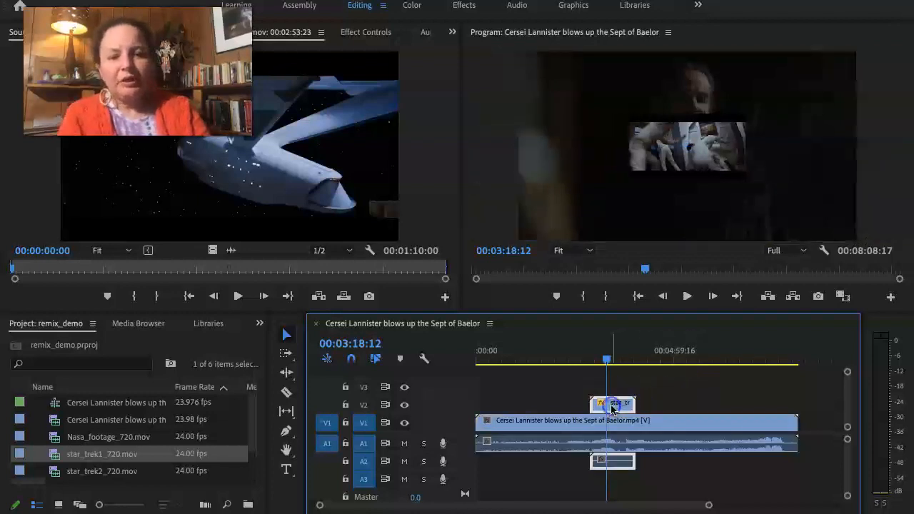
key(Delete)
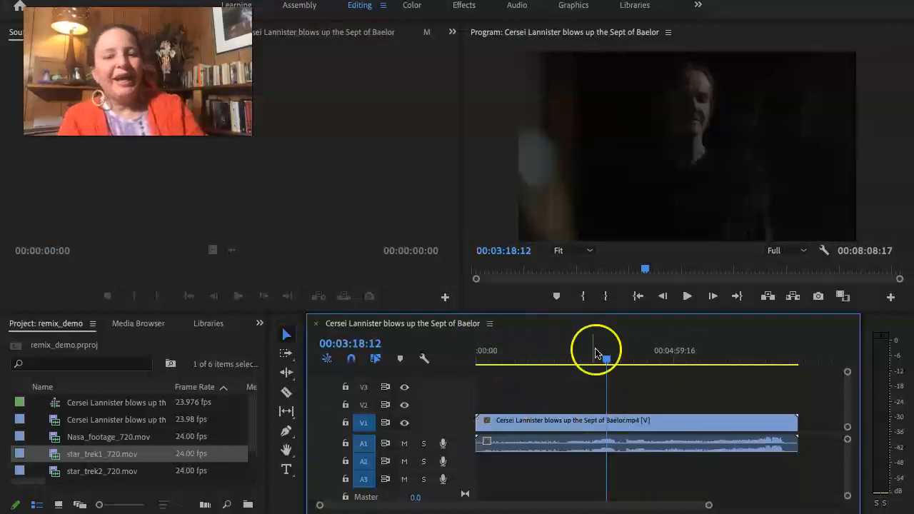
Scrub the sequence to 00:07:03:14 and split the Cersei Lannister clip there with the Razor tool.
drag(606, 361, 697, 377)
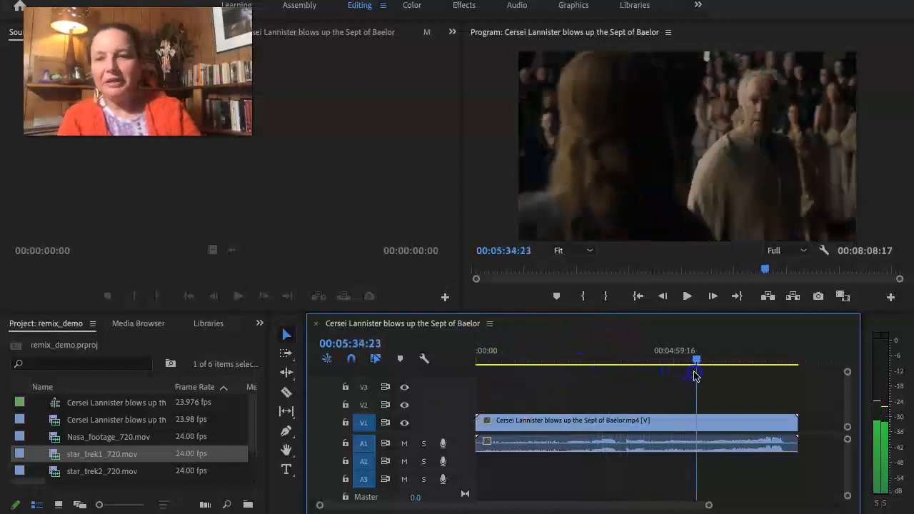
drag(696, 376, 697, 377)
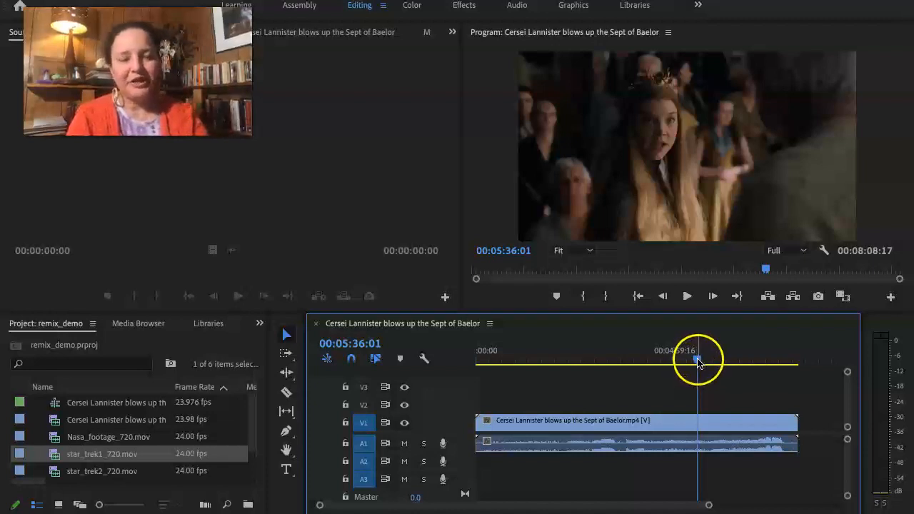
mouse_move(699, 362)
mouse_down()
mouse_move(719, 367)
mouse_move(702, 368)
mouse_up()
drag(585, 363, 758, 361)
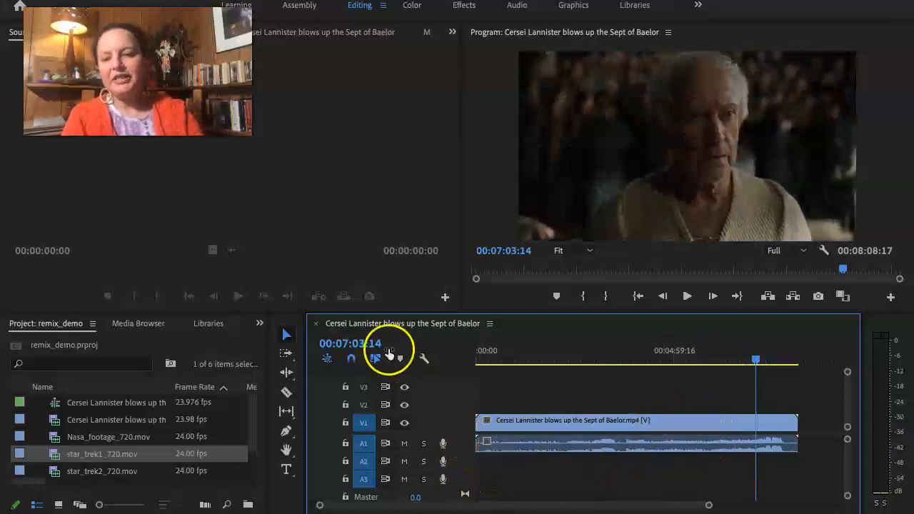
click(288, 394)
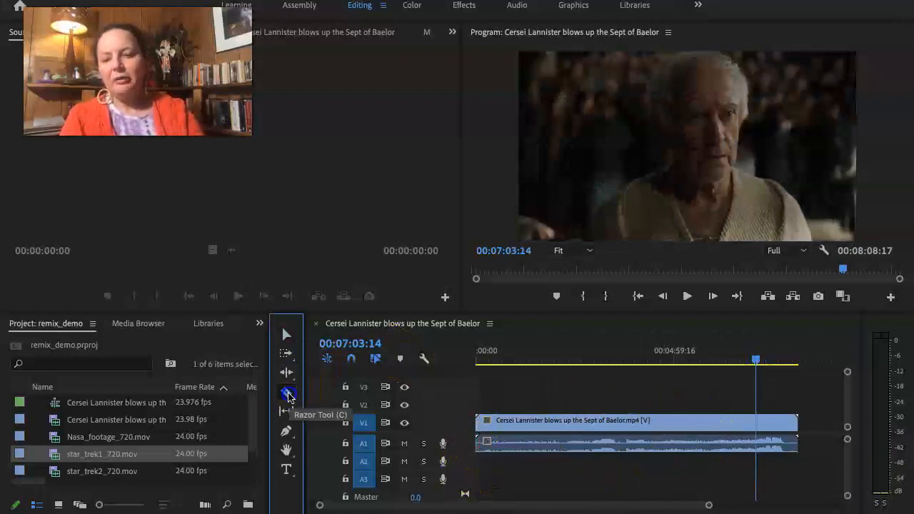
click(760, 422)
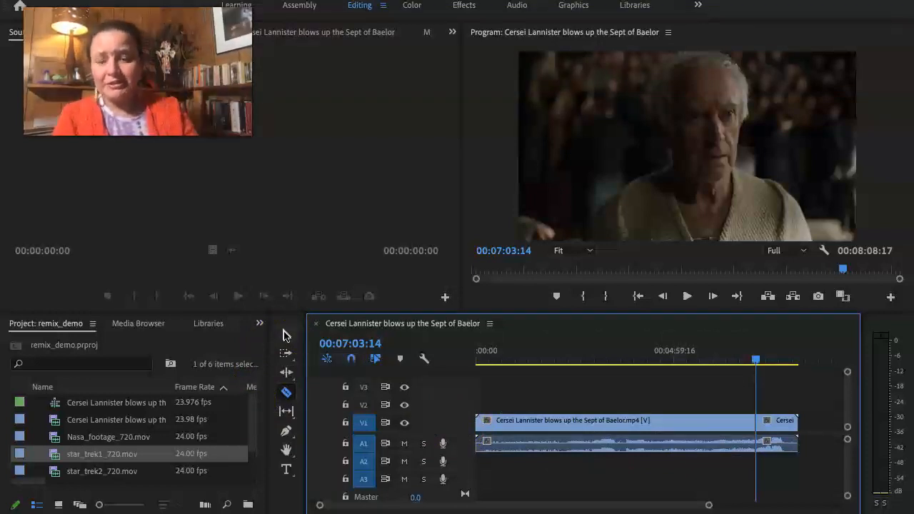
Switch to the Selection tool and delete the long first portion of the split Cersei Lannister clip.
click(286, 336)
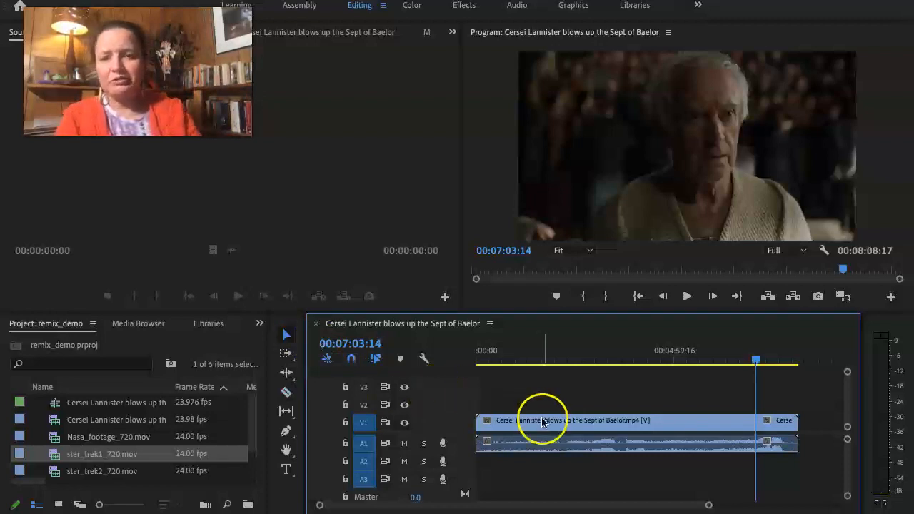
click(704, 425)
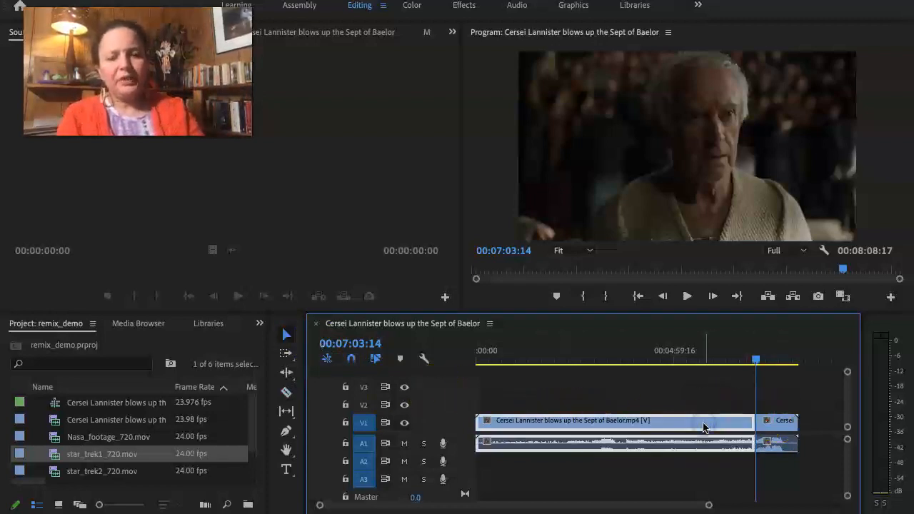
key(Delete)
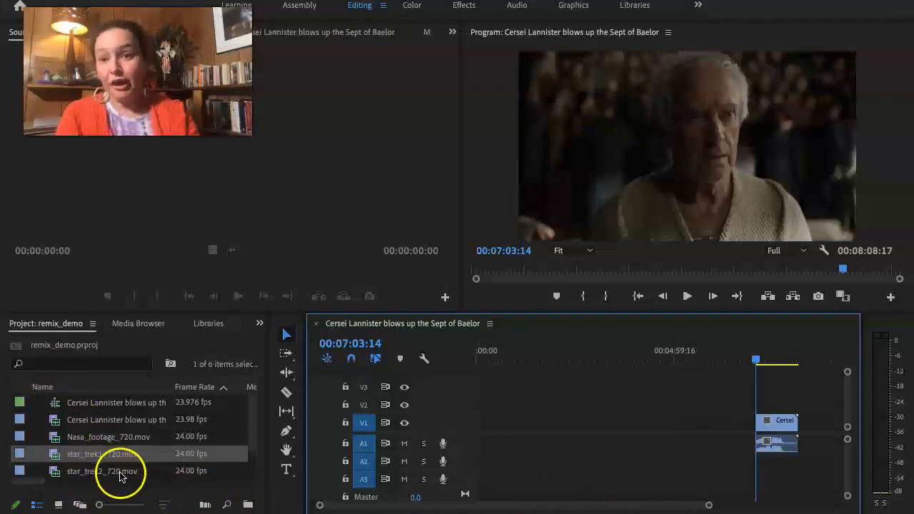
click(63, 420)
drag(131, 424, 113, 455)
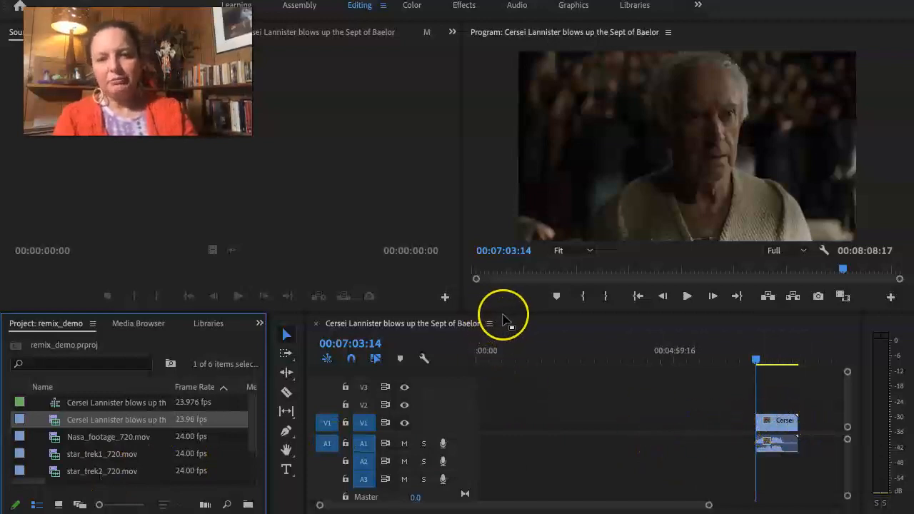
Redock the timeline panel in the Project panel's group, and restore the Editing workspace to its saved layout.
drag(504, 320, 507, 292)
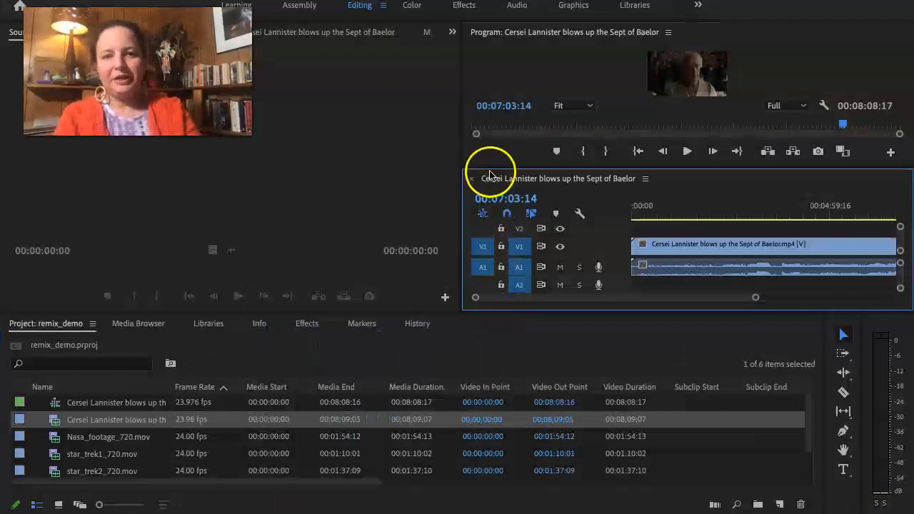
drag(490, 175, 534, 228)
drag(497, 178, 821, 324)
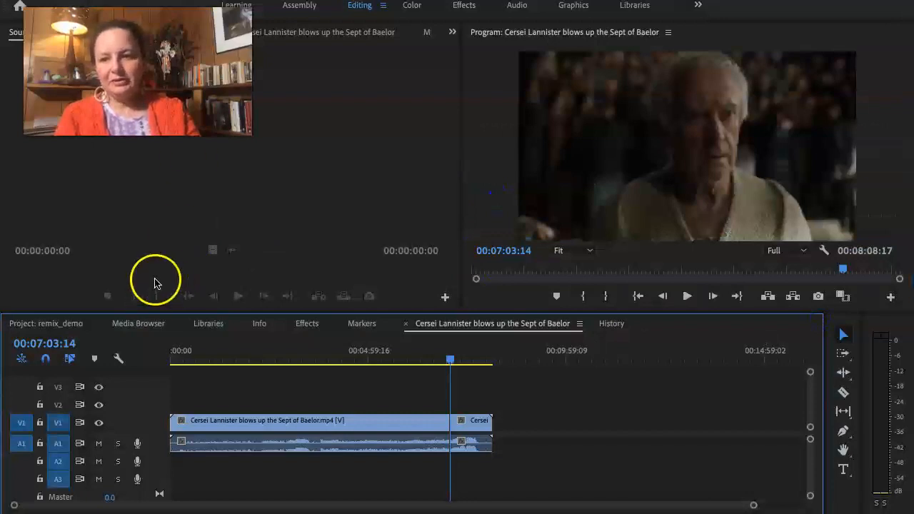
click(383, 5)
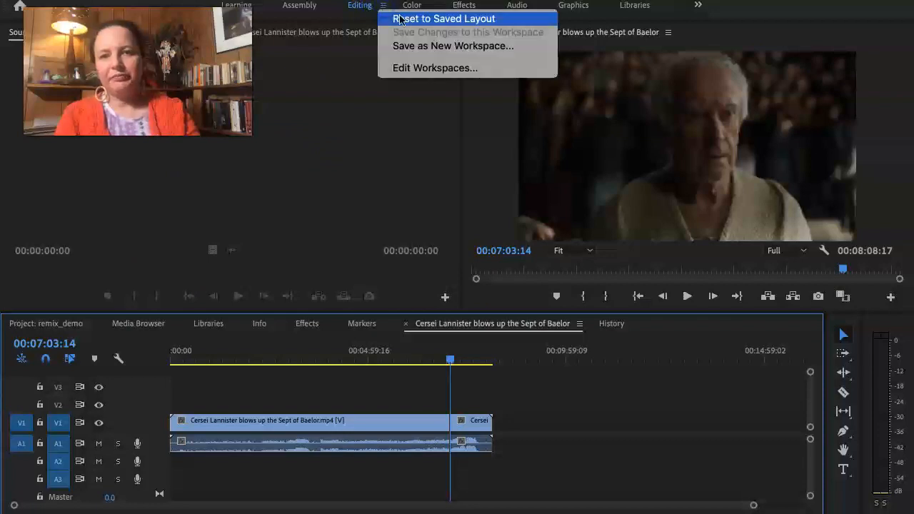
click(410, 24)
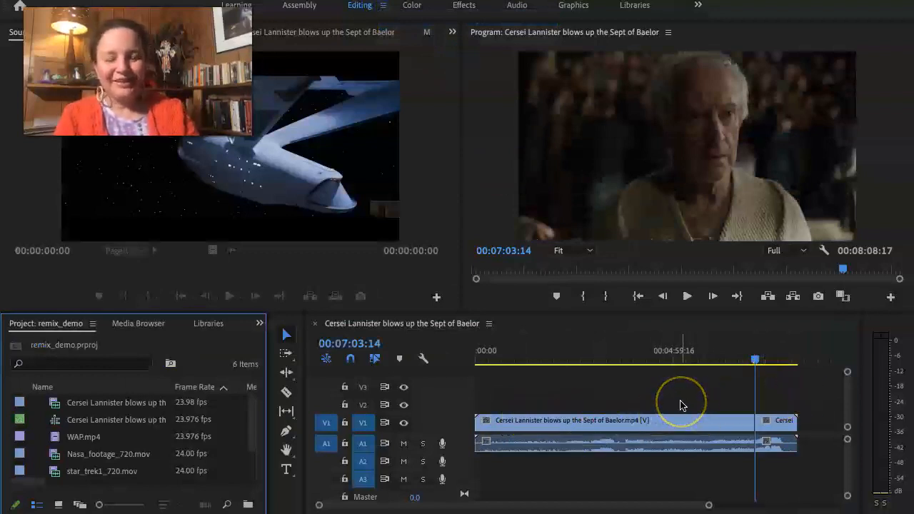
Delete the part of the Cersei Lannister clip before the cut at 00:07:03:14 and select the empty gap on A1.
click(604, 421)
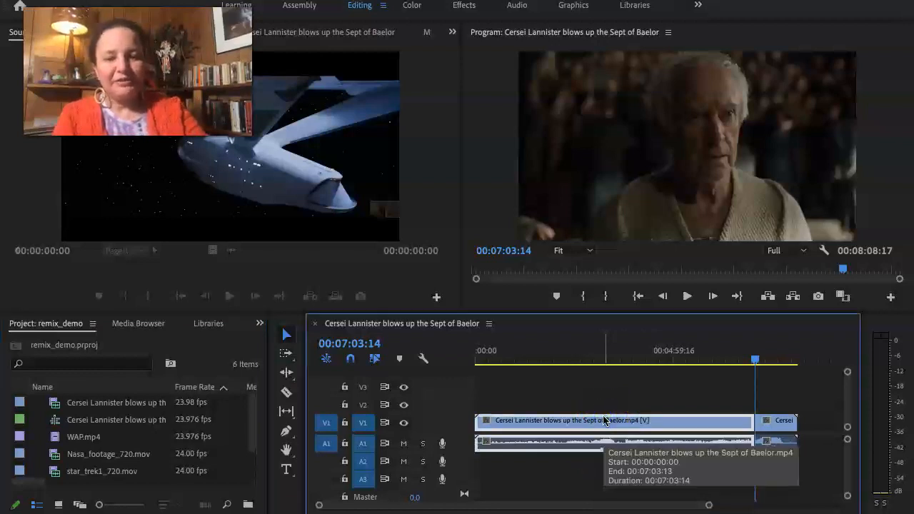
key(Delete)
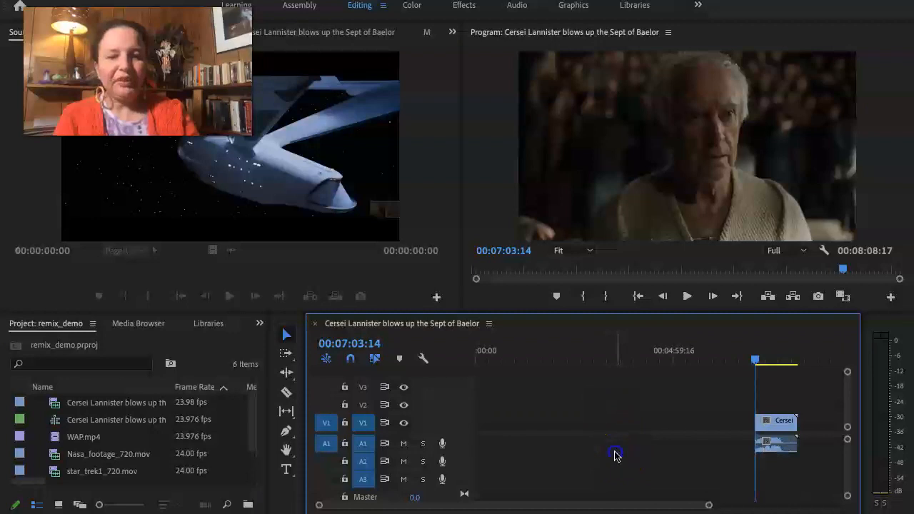
click(615, 449)
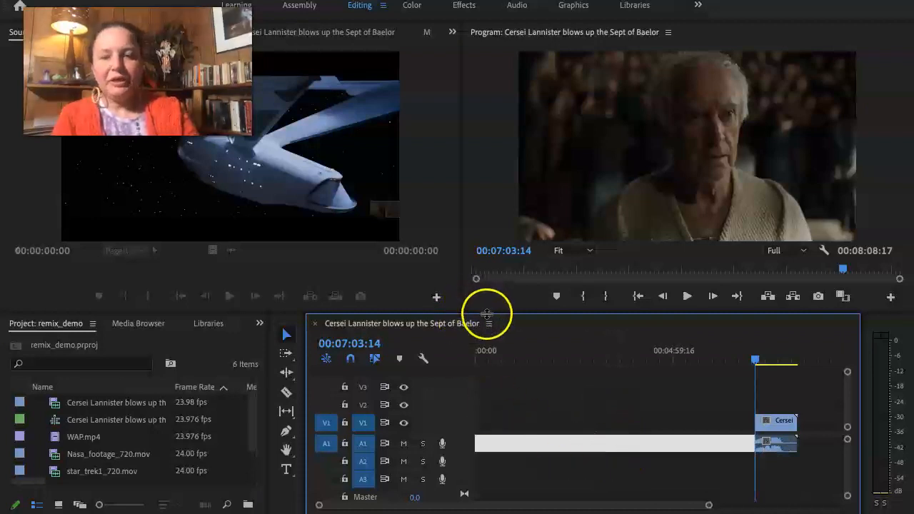
Enlarge the timeline panel upward, deselect the gap, and increase the height of track V1 to show clip thumbnails.
drag(484, 303, 480, 260)
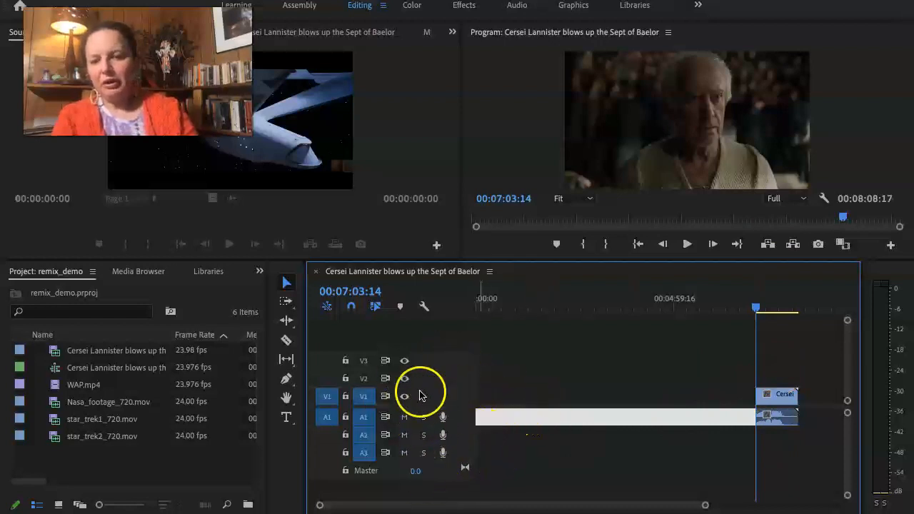
click(723, 375)
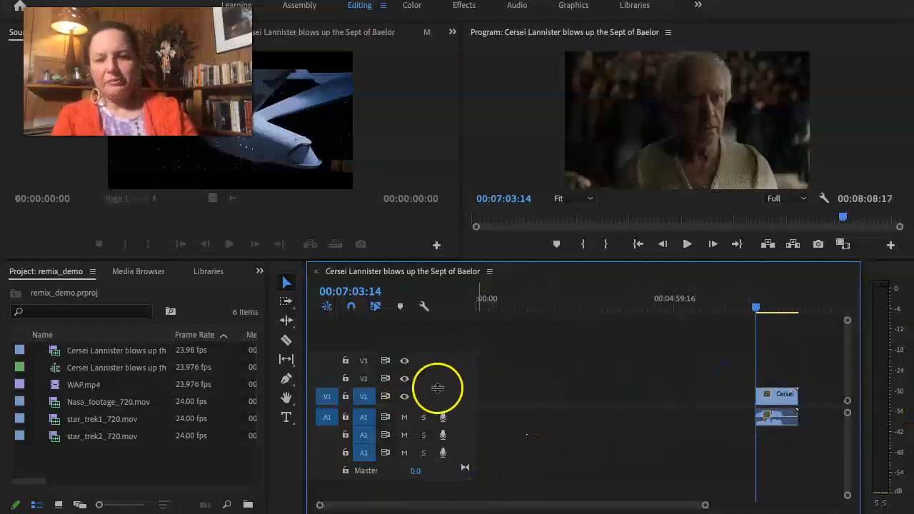
drag(437, 389, 439, 367)
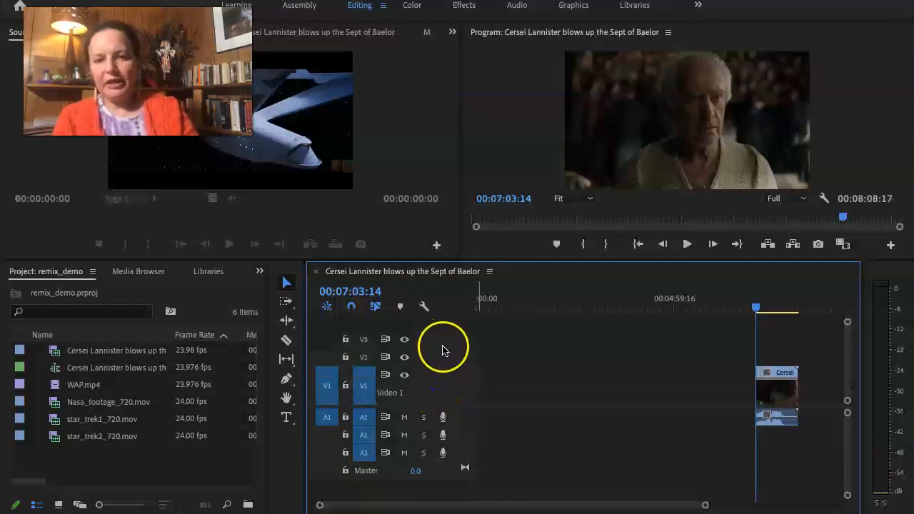
Increase the height of track V2 and move the Cersei Lannister clip earlier, to start at about 00:02:52:21.
drag(442, 350, 448, 324)
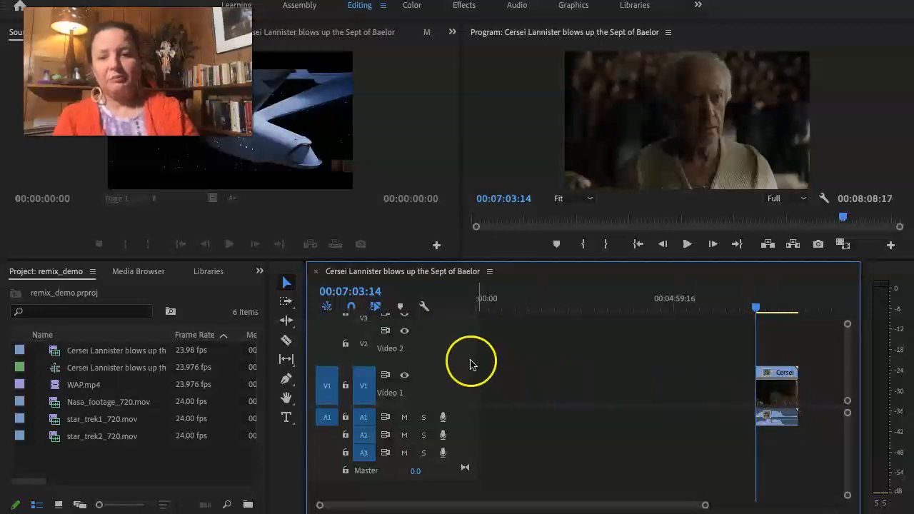
drag(445, 365, 444, 362)
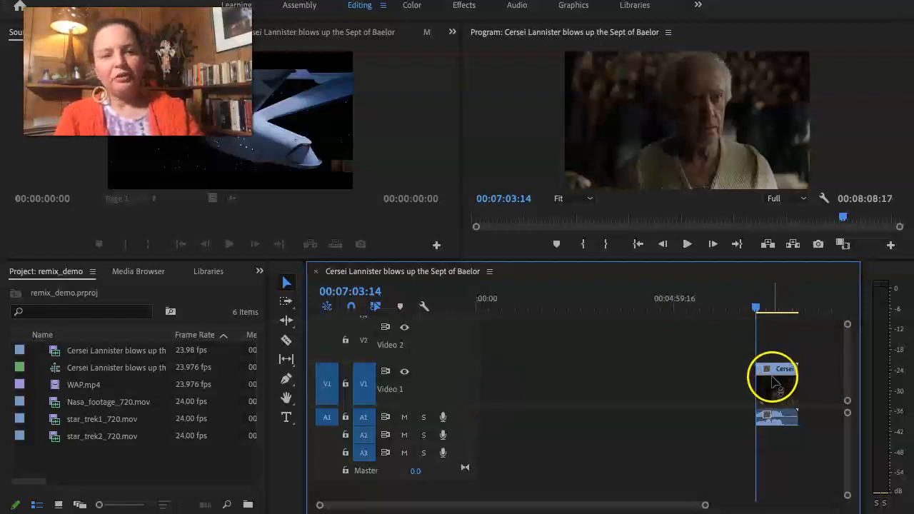
drag(778, 386, 623, 389)
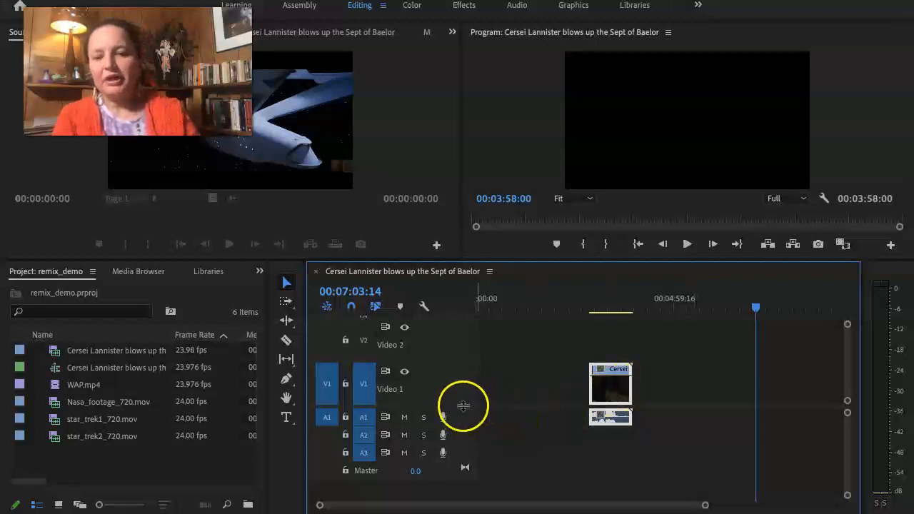
Give the video tracks more room above the audio tracks and increase the heights of V1 and V2.
drag(464, 406, 462, 468)
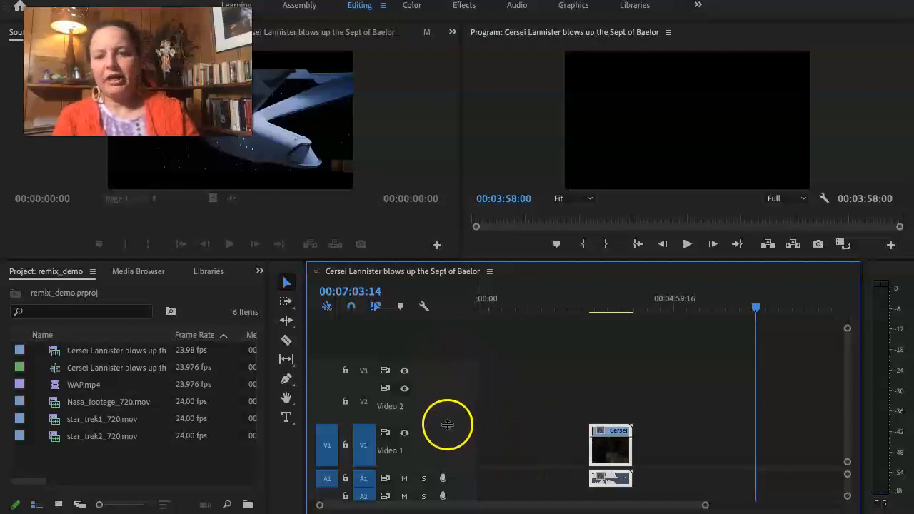
drag(447, 425, 447, 417)
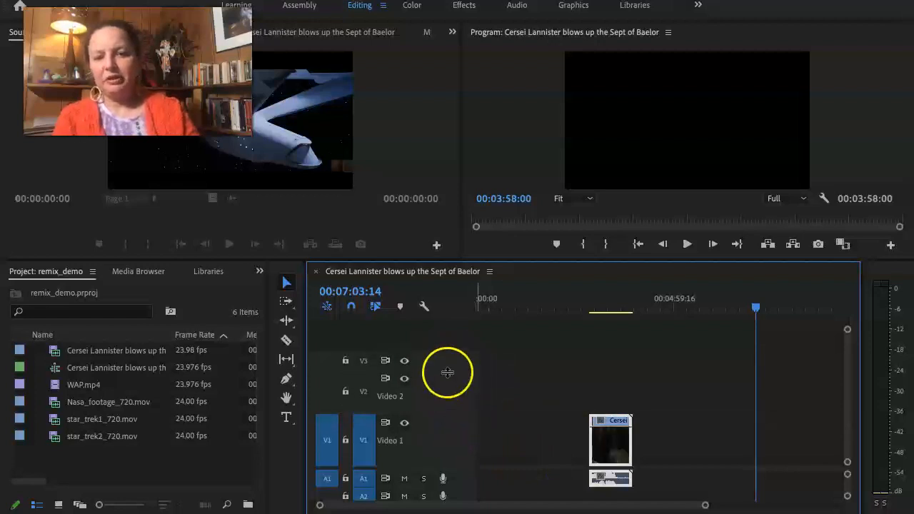
drag(445, 371, 447, 357)
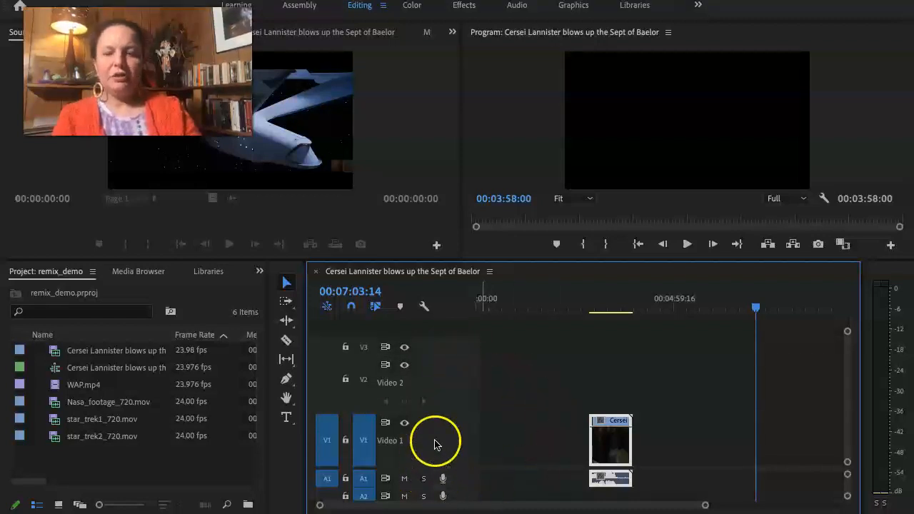
Move the Cersei Lannister clip to the very start of the sequence and return the playhead to 00:00:00:00.
click(609, 423)
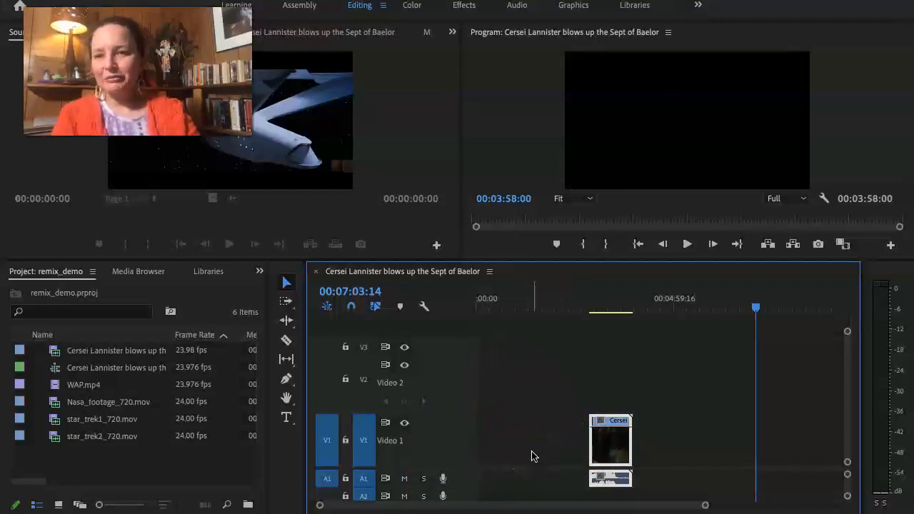
click(592, 441)
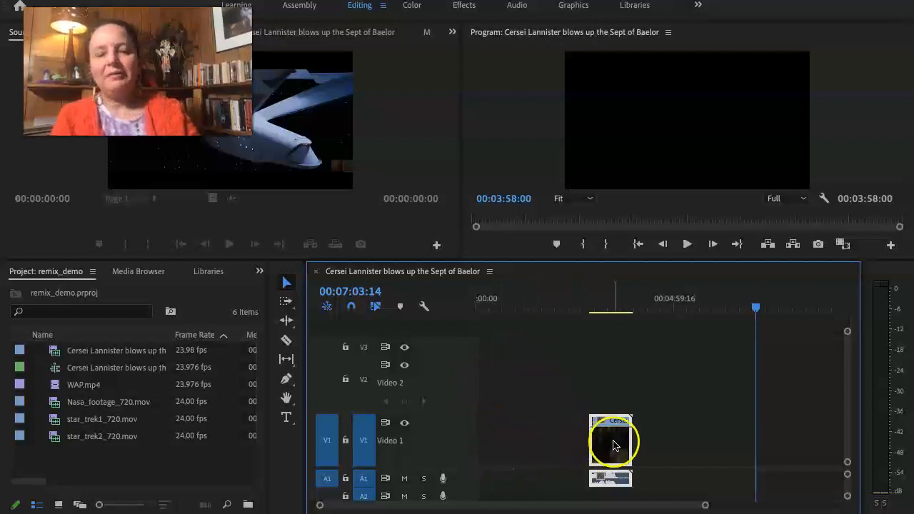
drag(613, 445, 498, 457)
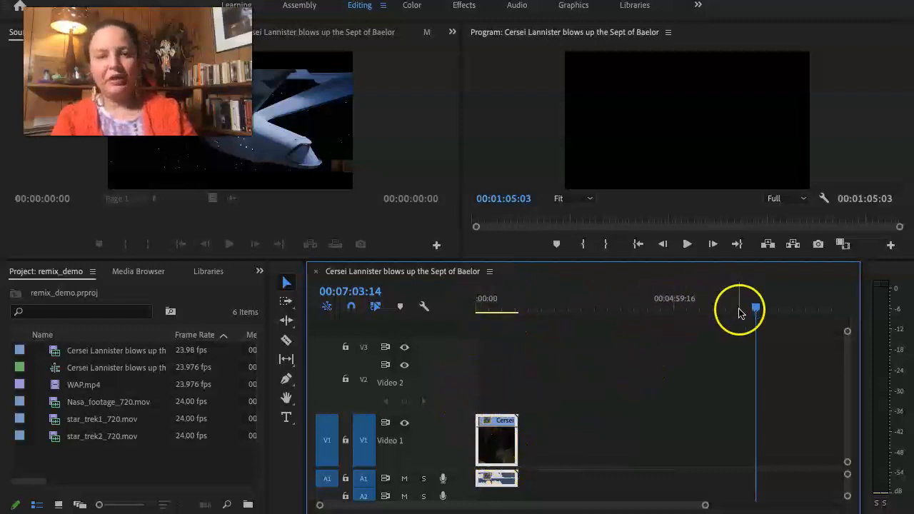
drag(757, 310, 474, 355)
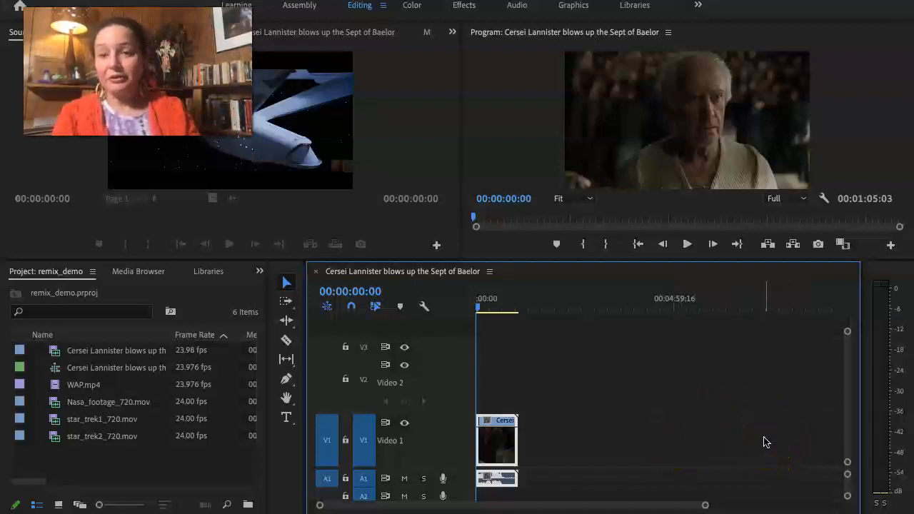
Select the Cersei Lannister clip and scrub through its opening to 00:00:15:19.
key(minus)
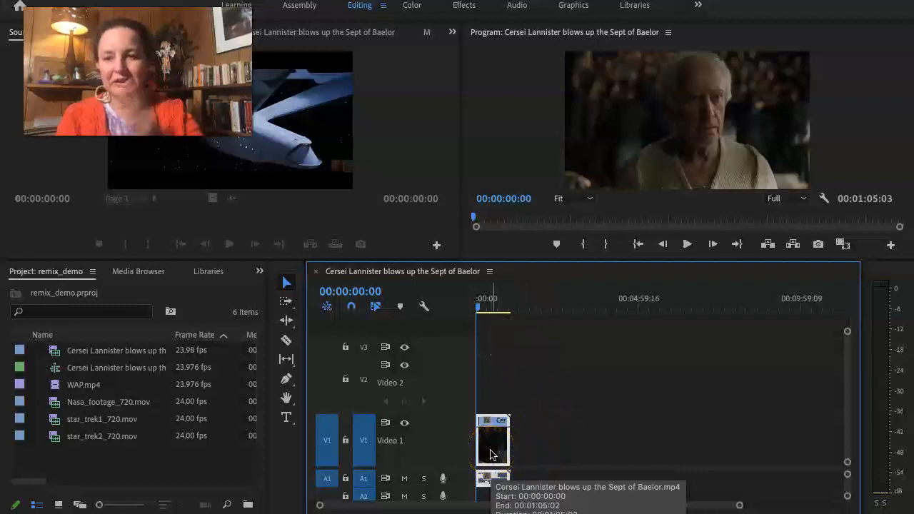
click(491, 454)
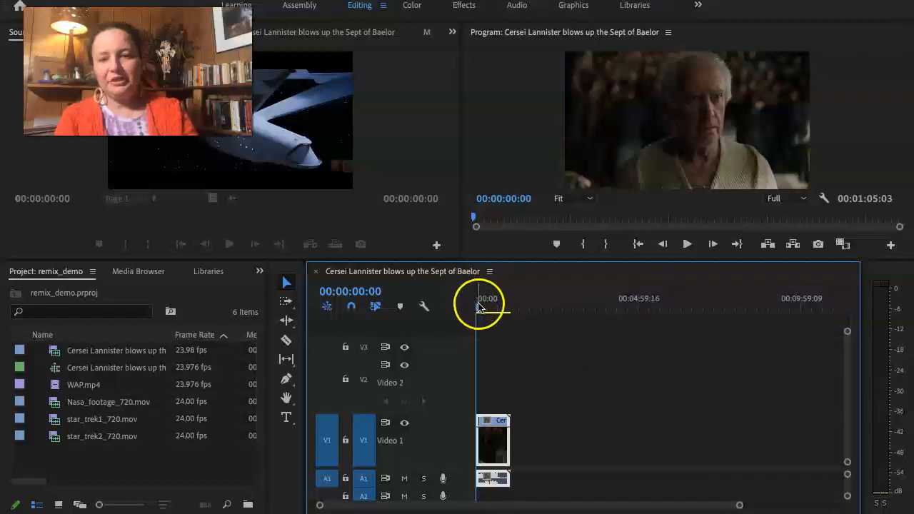
drag(479, 307, 487, 312)
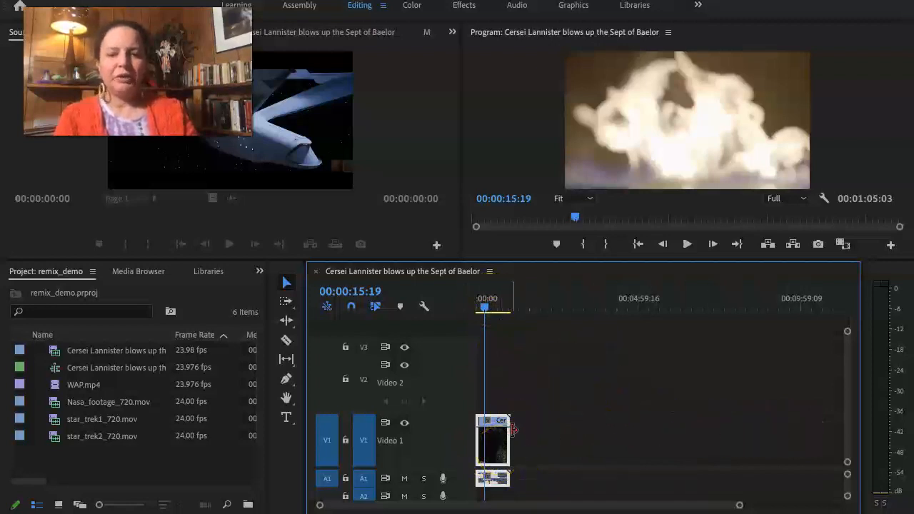
Position the playhead at 00:00:14:19, on the dark shot with the green streaks, as the cut point.
scroll(515, 426, up, 3)
scroll(515, 425, up, 4)
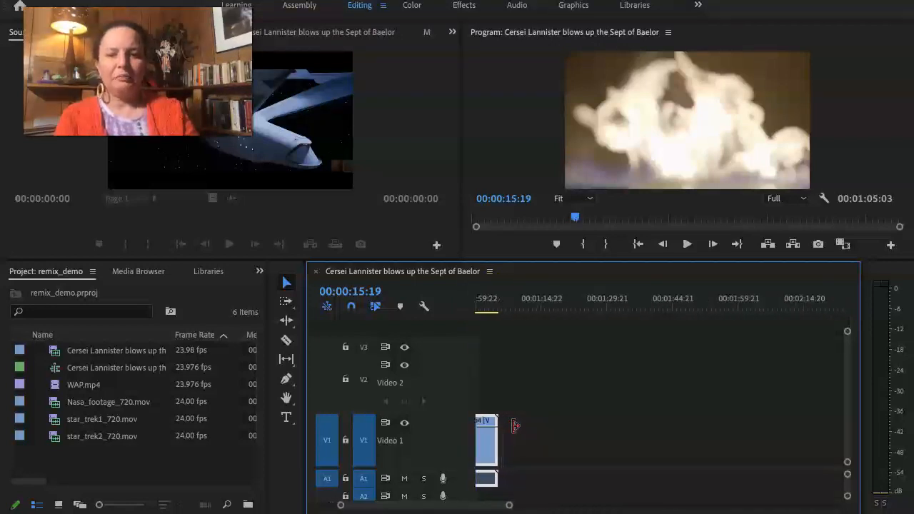
scroll(513, 429, up, 5)
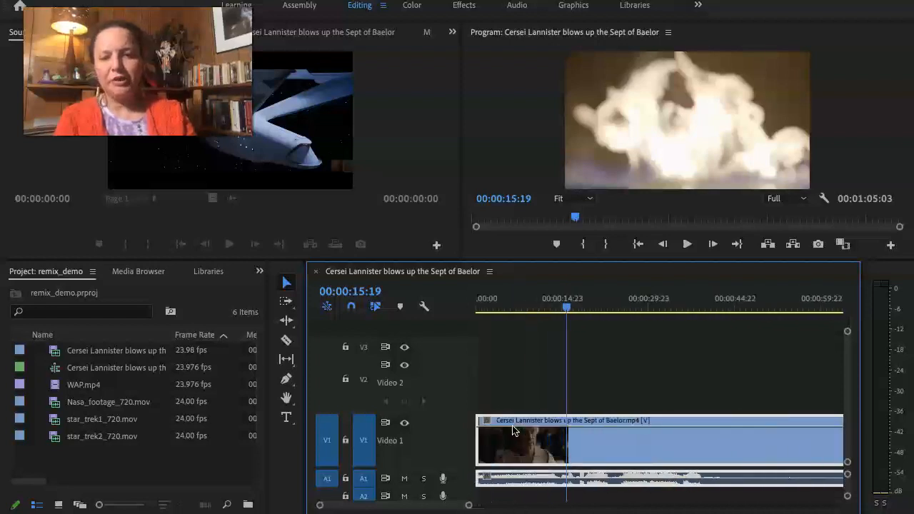
scroll(512, 429, down, 1)
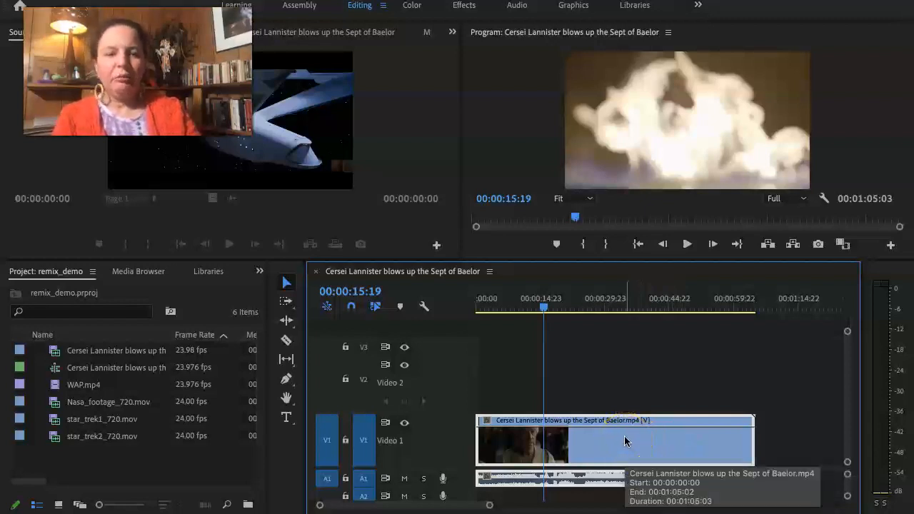
scroll(625, 441, up, 5)
scroll(625, 441, down, 6)
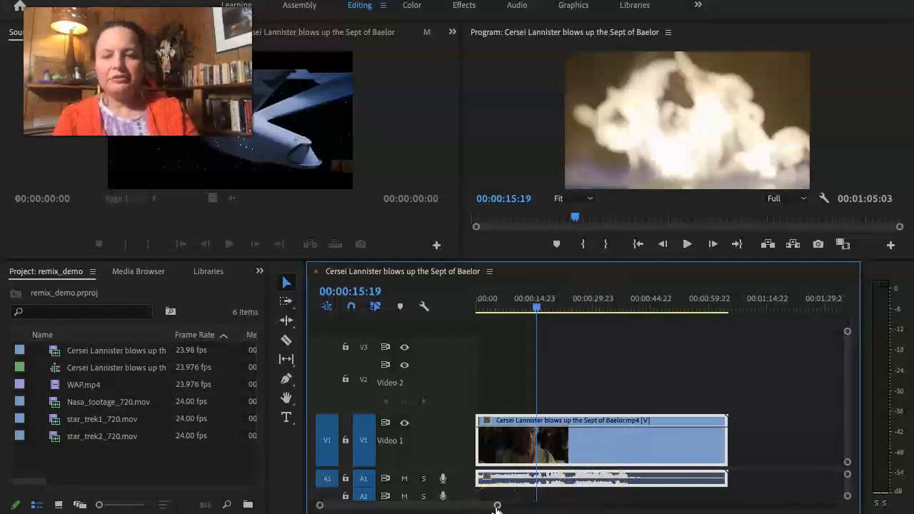
drag(497, 507, 556, 512)
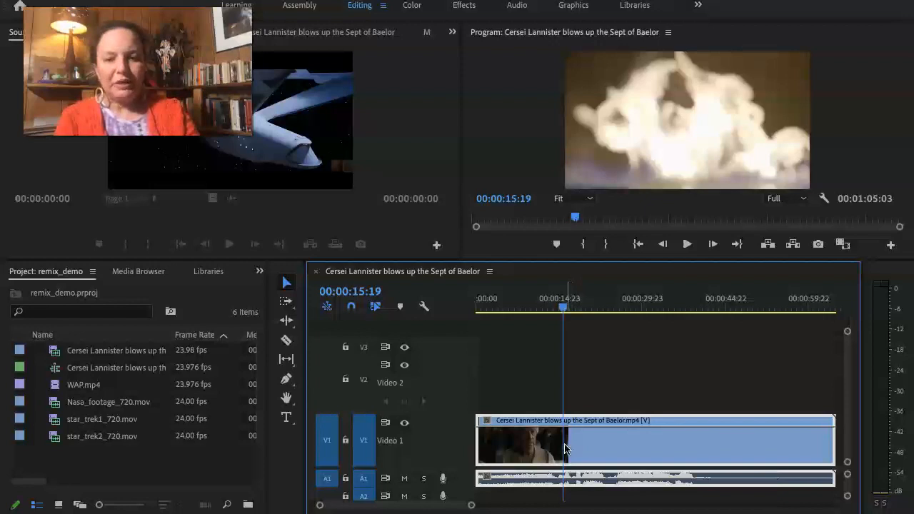
drag(565, 312, 549, 312)
mouse_move(556, 313)
mouse_down()
mouse_move(565, 313)
mouse_move(533, 320)
mouse_move(558, 323)
mouse_up()
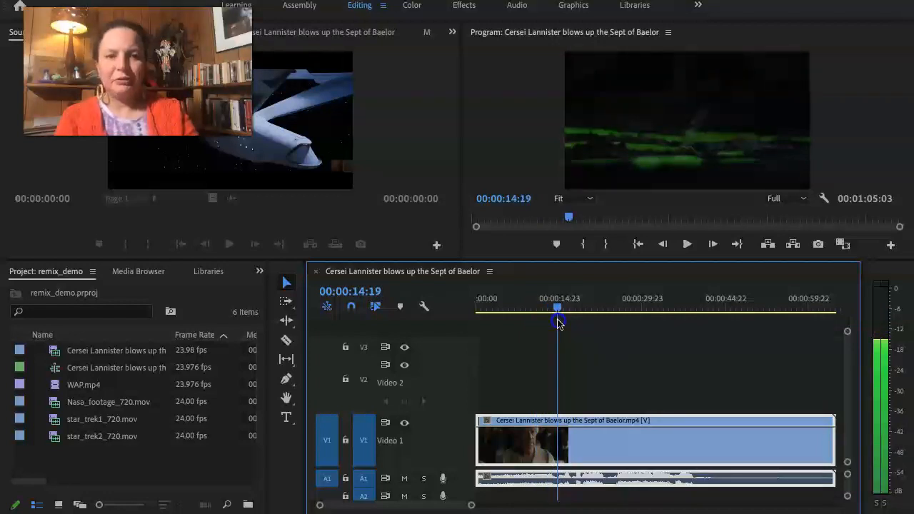
click(558, 310)
drag(558, 312, 559, 312)
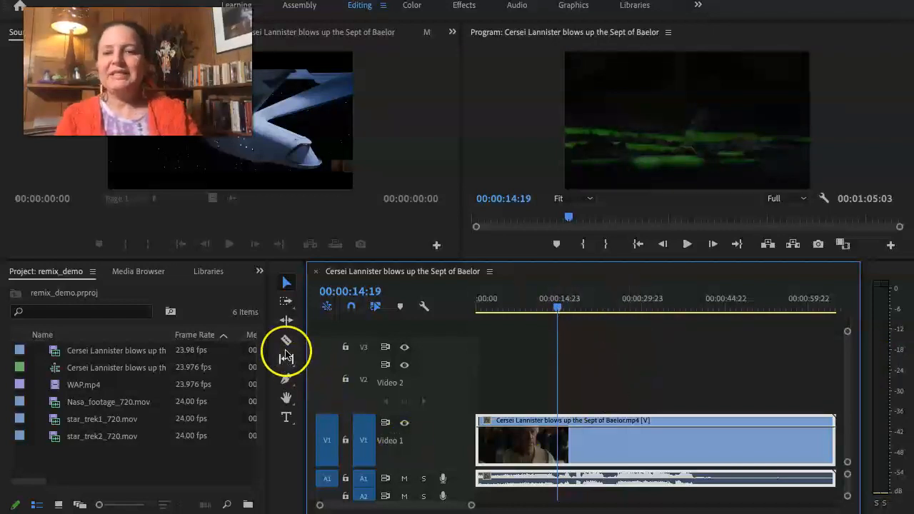
Split the Cersei Lannister clip at 00:00:14:19 with the Razor tool and delete the portion before the cut.
click(286, 343)
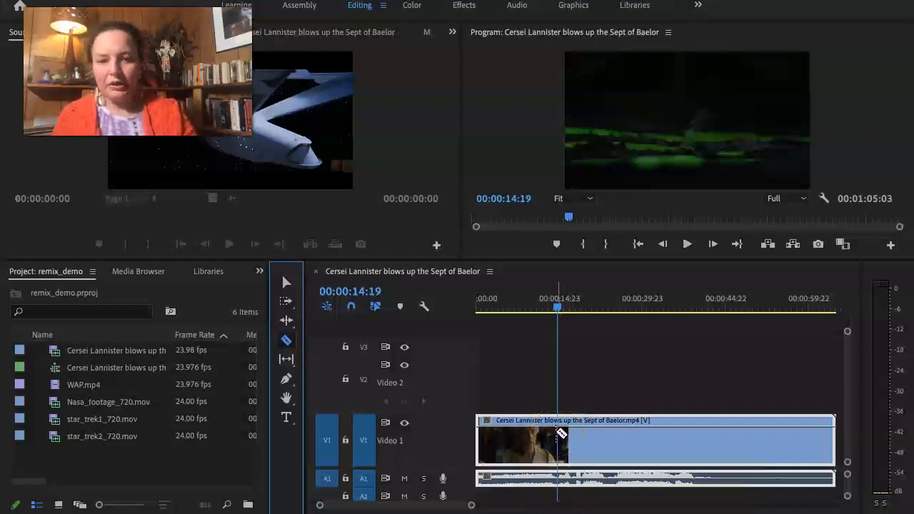
click(558, 434)
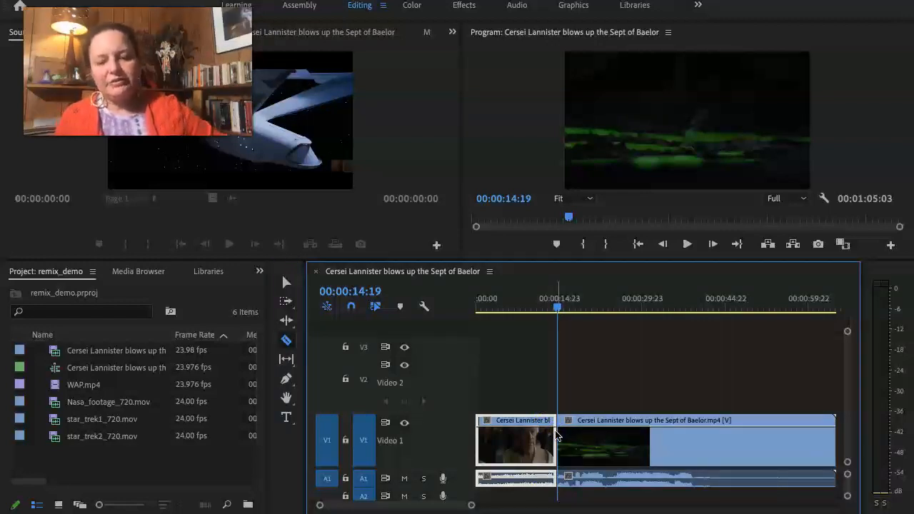
key(v)
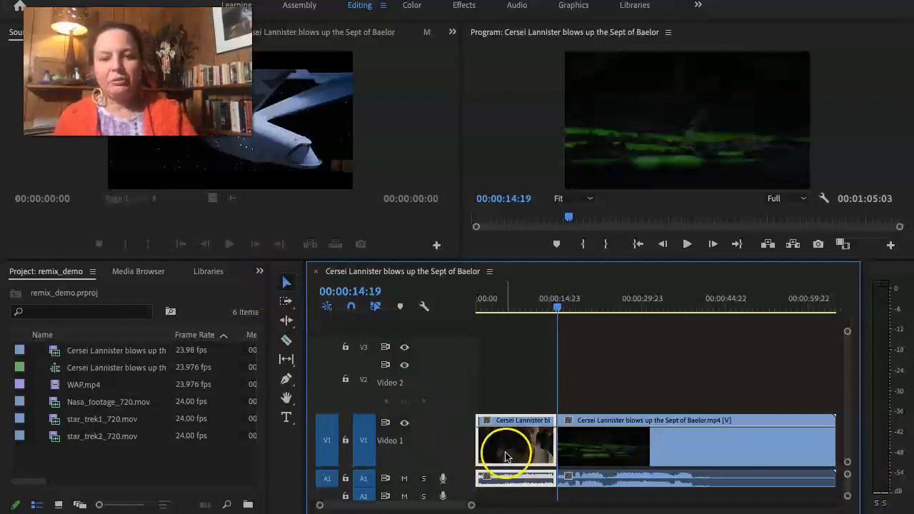
key(Delete)
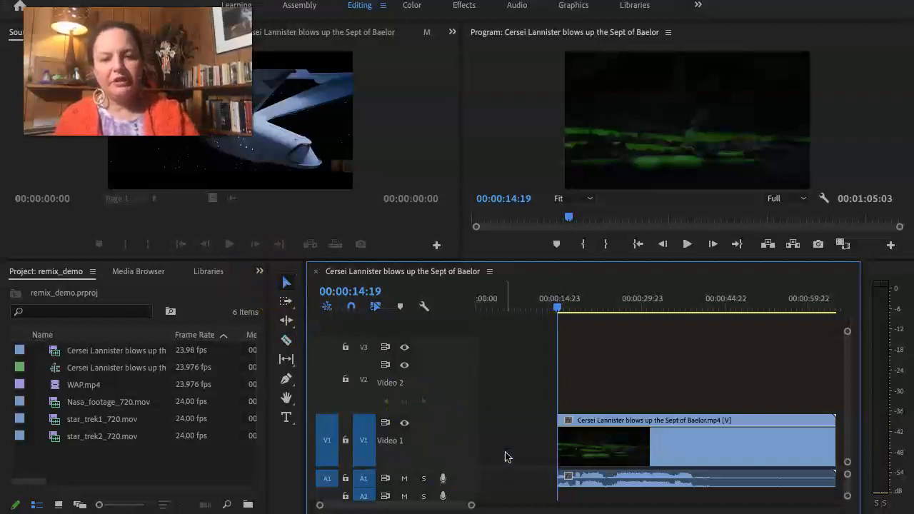
Move the remaining Cersei Lannister clip to the start of the sequence to close the gap.
scroll(630, 435, right, 3)
scroll(630, 436, left, 3)
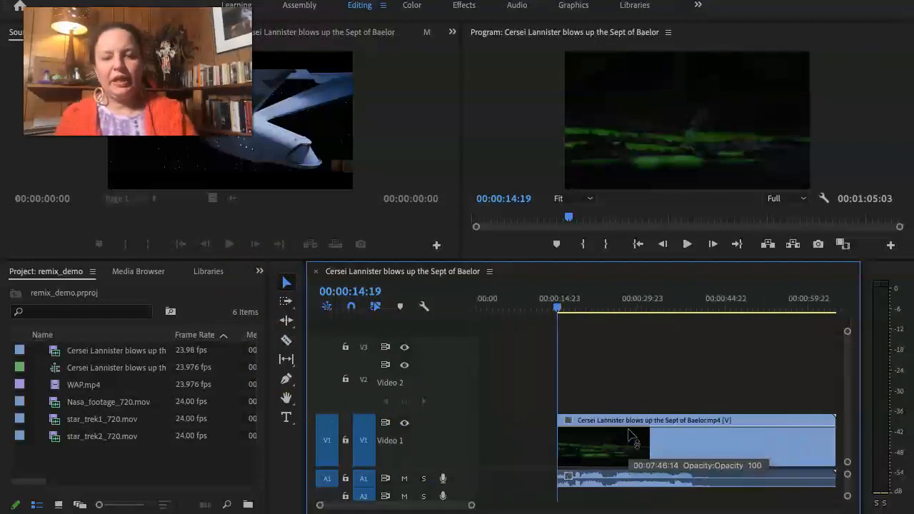
click(694, 451)
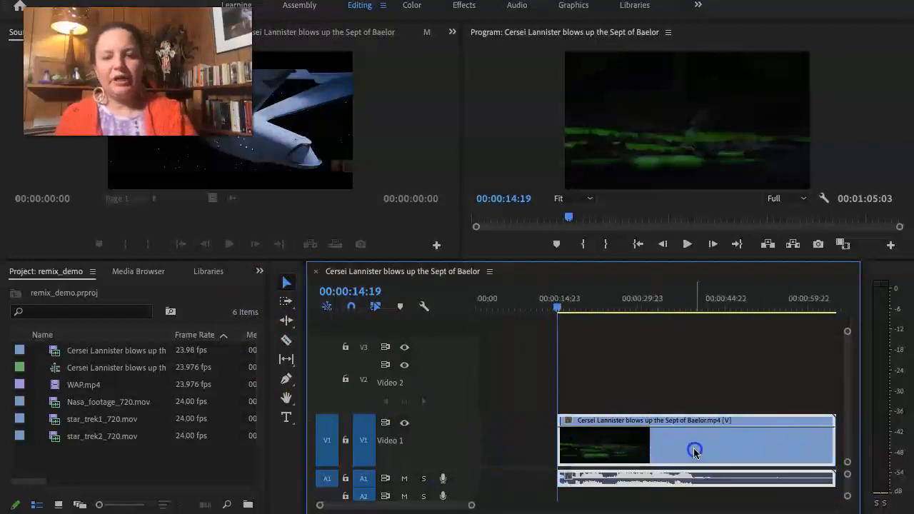
drag(694, 451, 567, 467)
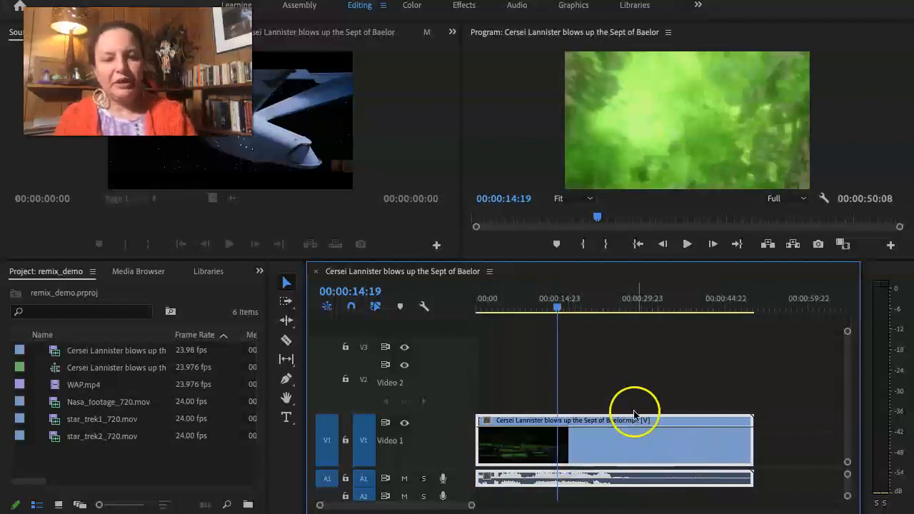
Set the playhead to 00:00:20:03 on the green smoke shot and make track V1 taller.
drag(557, 308, 585, 322)
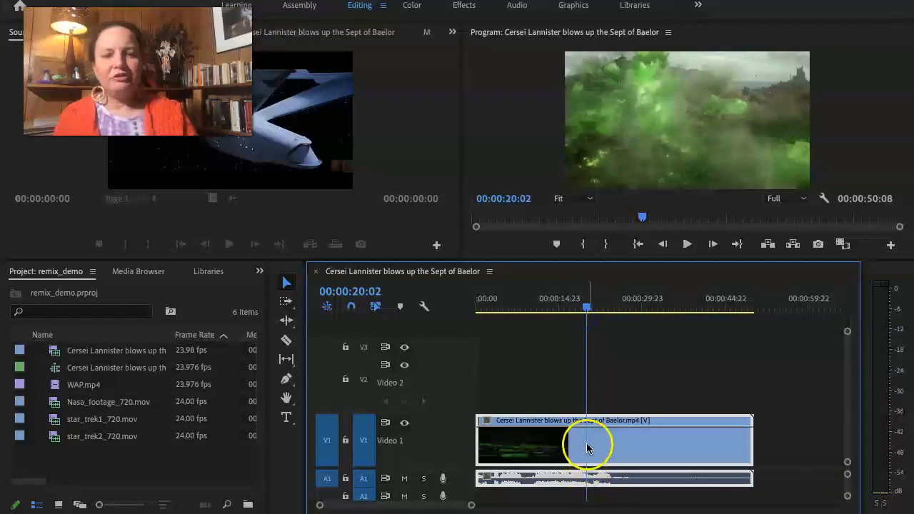
scroll(588, 448, up, 5)
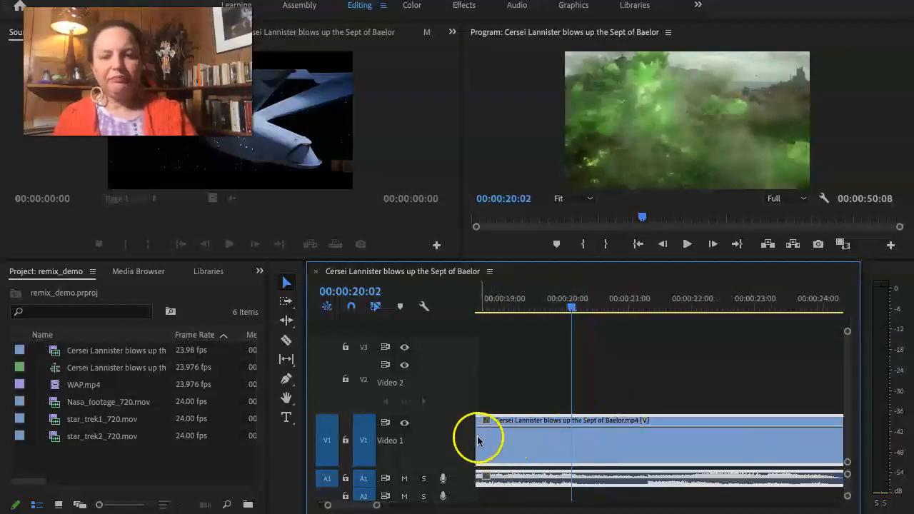
drag(462, 415, 462, 401)
drag(573, 305, 578, 306)
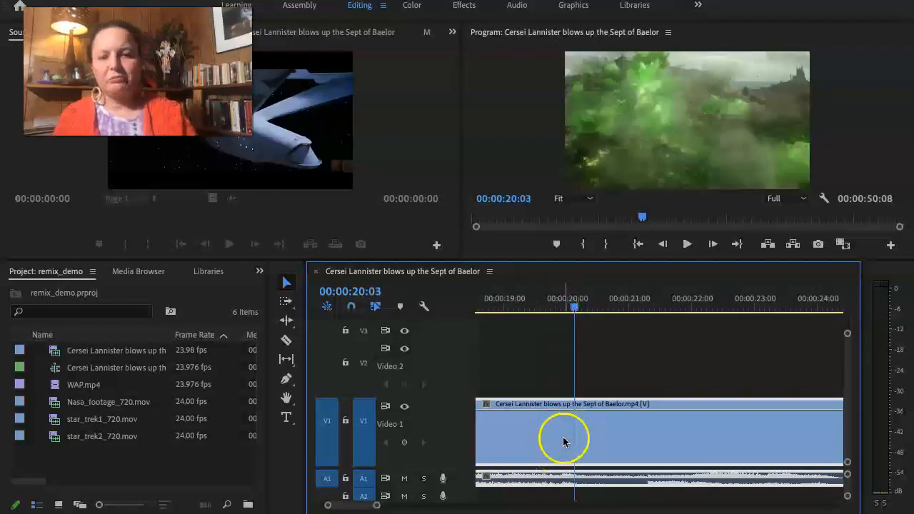
Split the Cersei Lannister clip at 00:00:20:03 with the Razor tool and delete the portion after the cut.
click(287, 340)
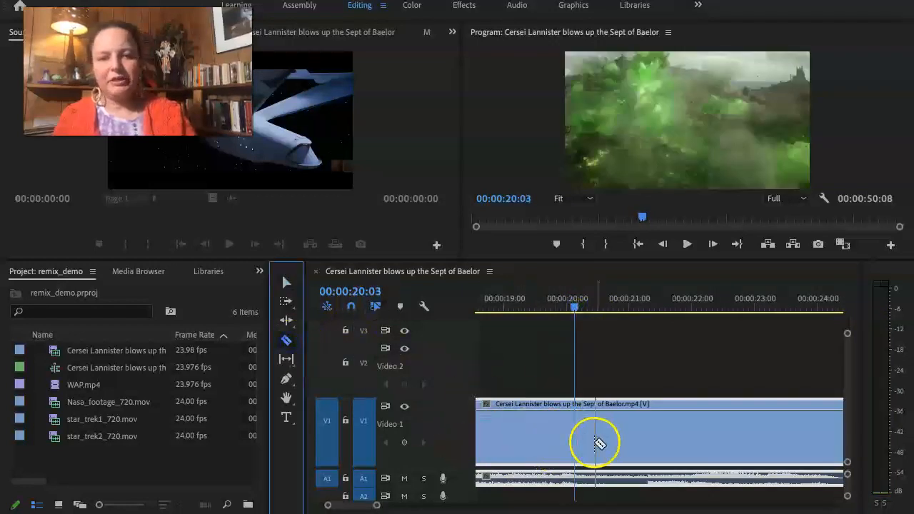
click(575, 437)
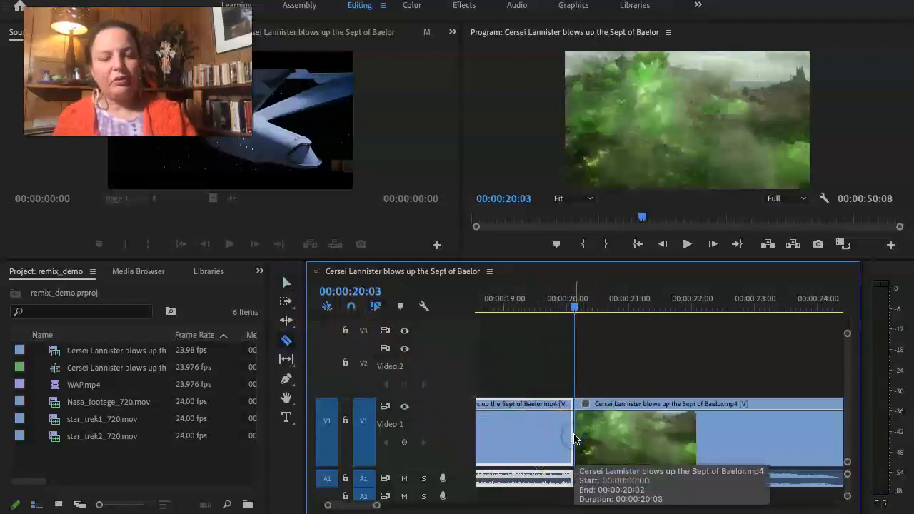
key(v)
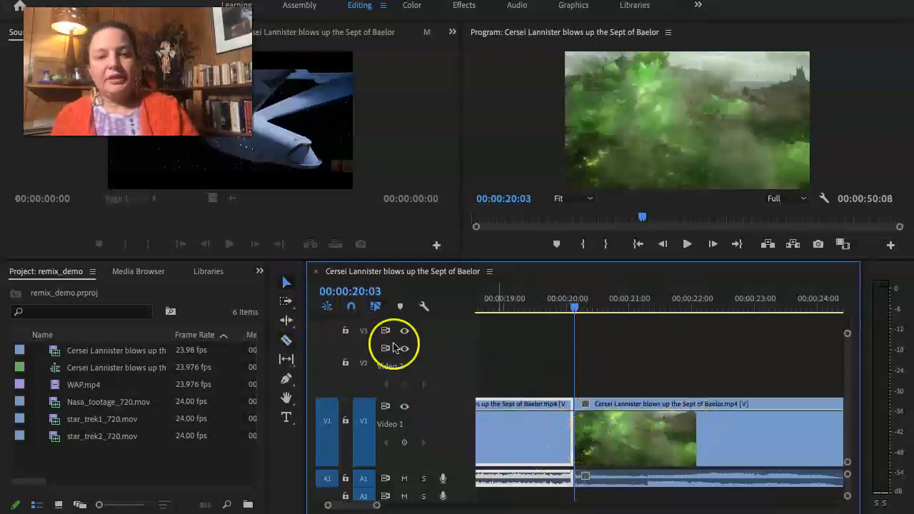
click(286, 283)
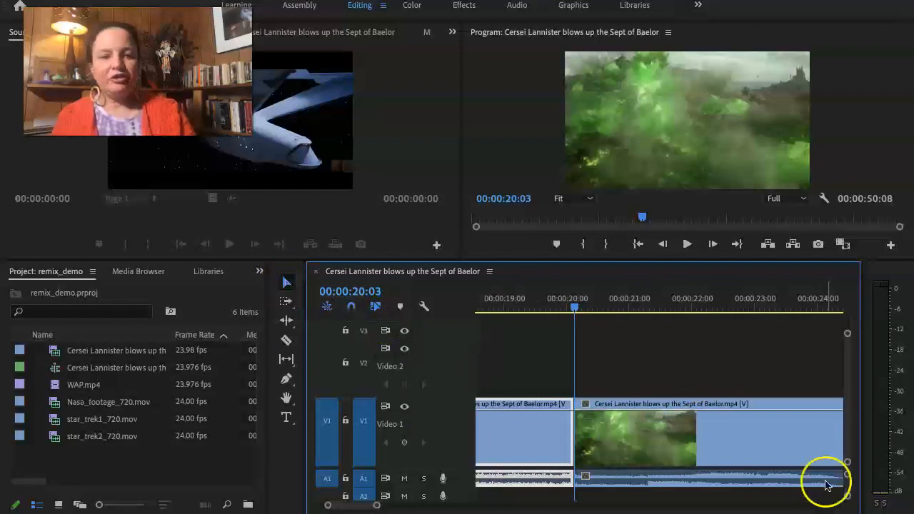
click(778, 428)
key(Delete)
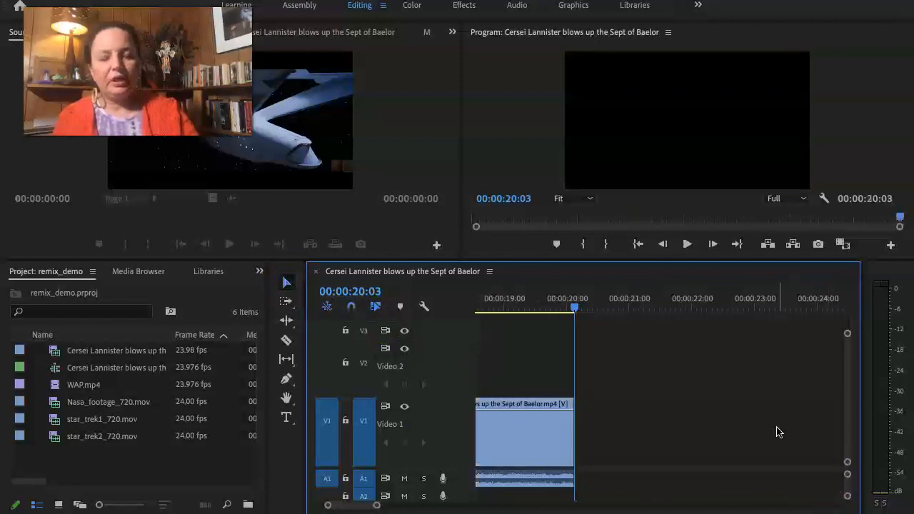
Set the playhead to 00:00:18:10 and copy the Cersei Lannister clip on V1.
scroll(618, 409, down, 6)
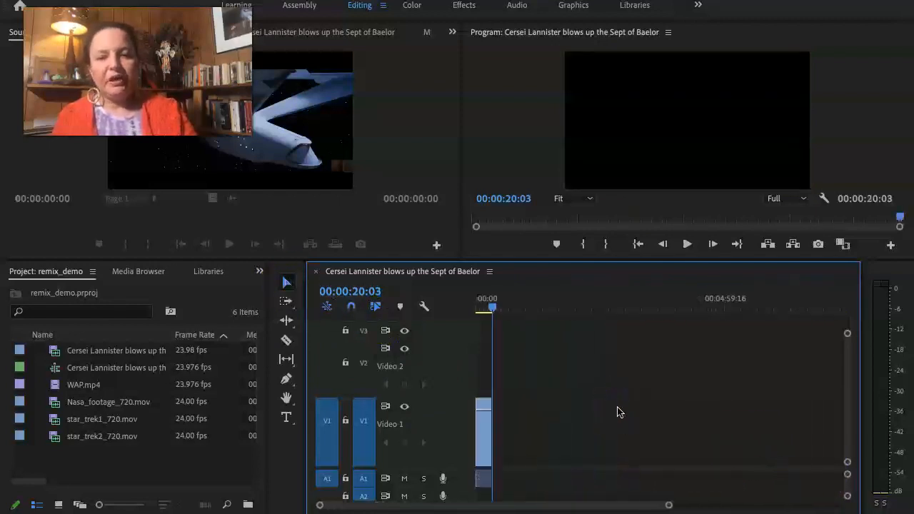
scroll(619, 413, down, 2)
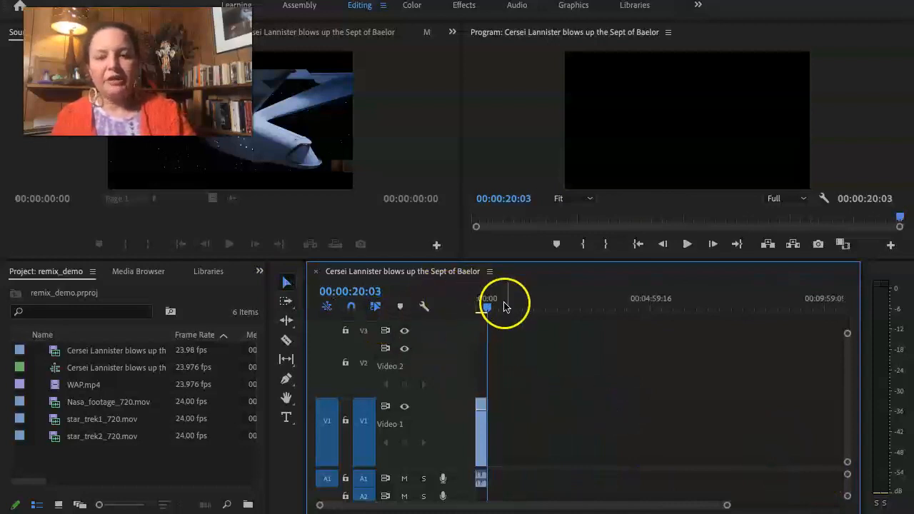
mouse_move(487, 309)
mouse_down()
mouse_move(471, 311)
mouse_move(487, 313)
mouse_up()
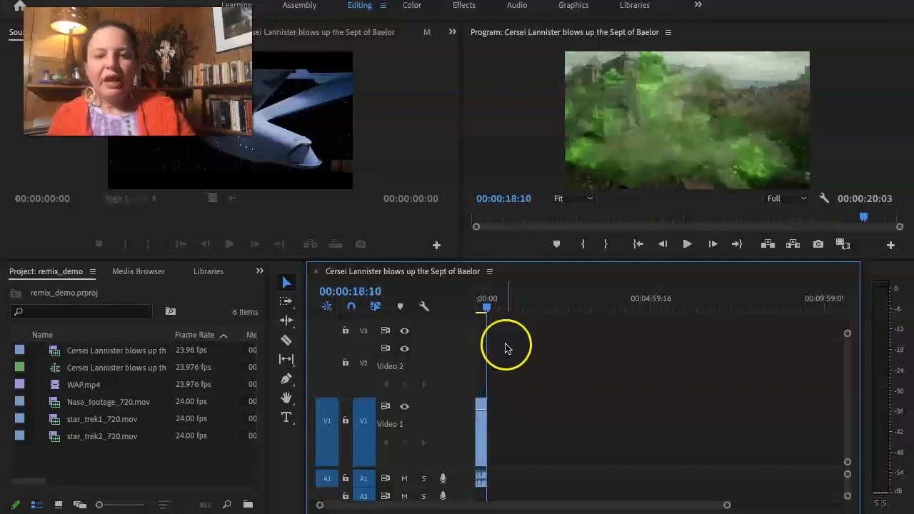
click(478, 437)
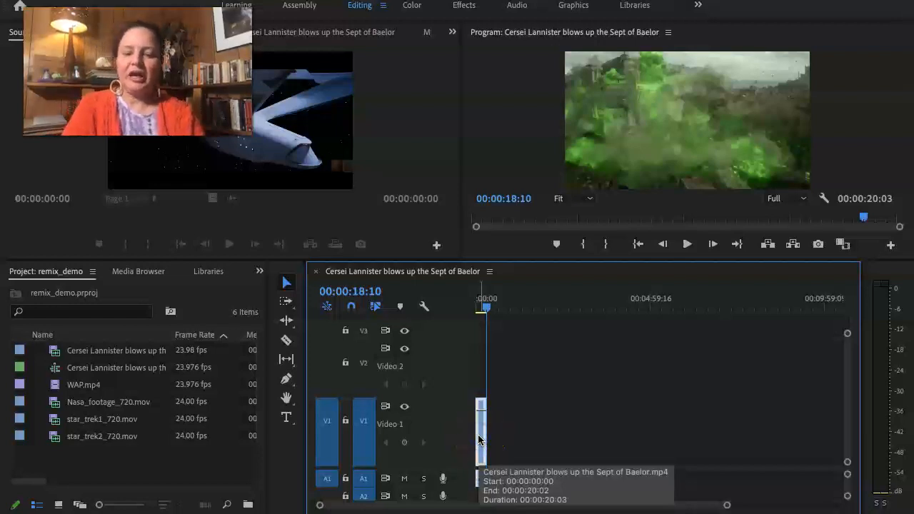
Try pasting the copied clip at 00:00:18:10 over the end of the original, and undo the paste.
click(500, 434)
click(496, 413)
key(super+v)
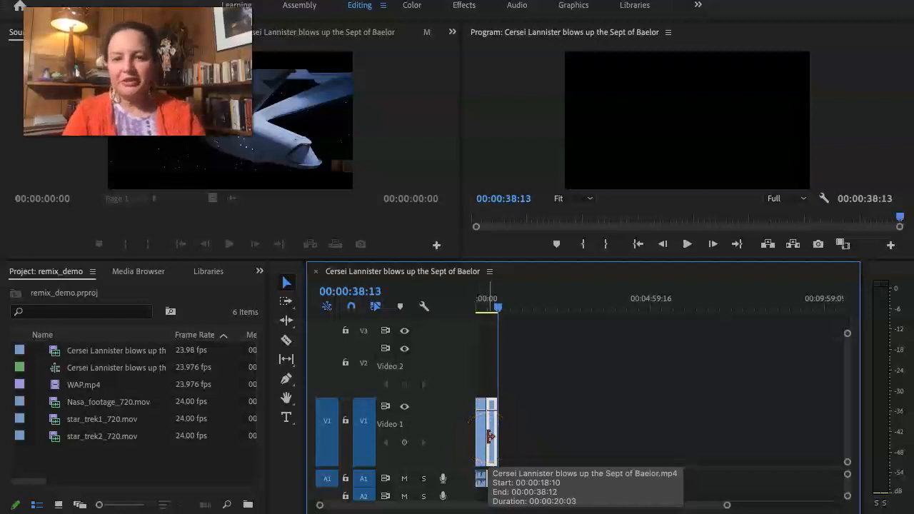
scroll(494, 422, up, 8)
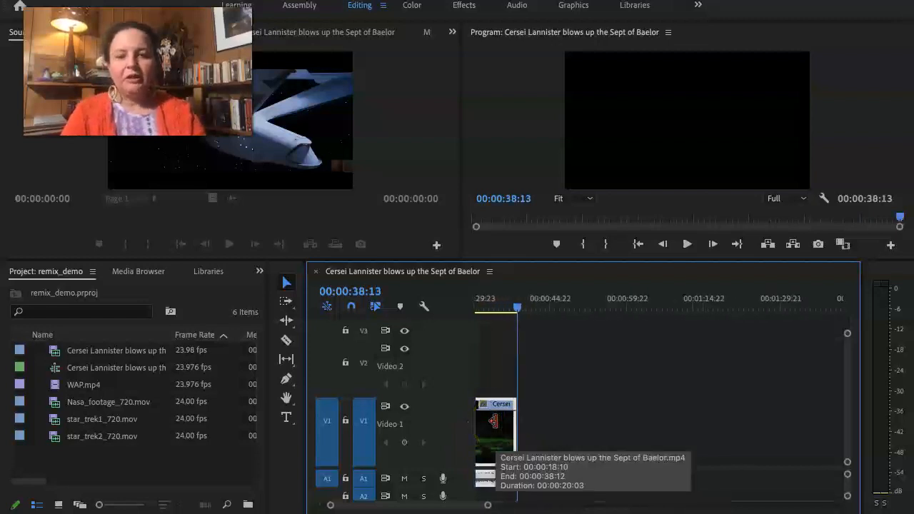
scroll(493, 422, left, 3)
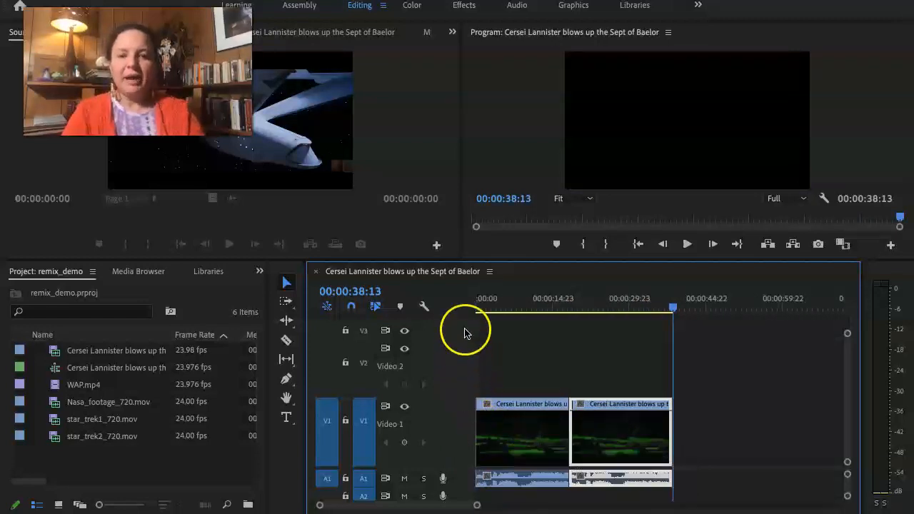
key(super+z)
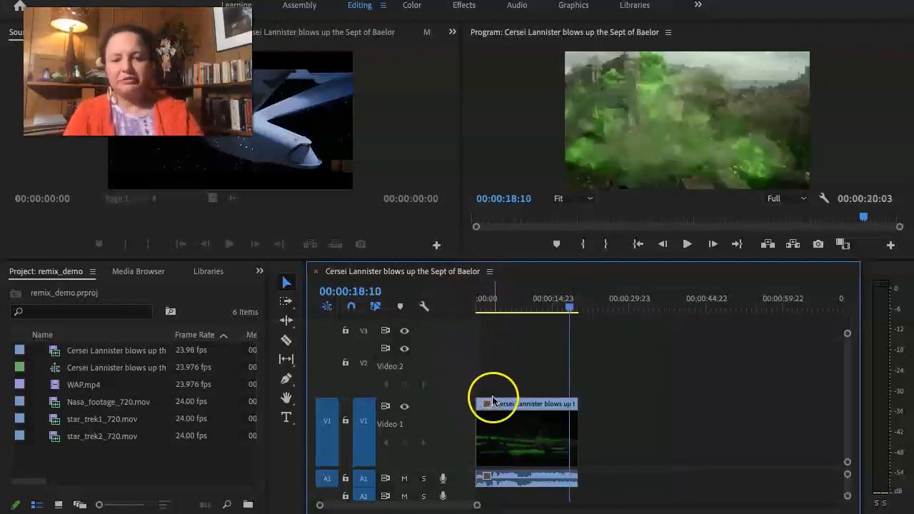
Select the Cersei Lannister clip and repeat the paste at 00:00:18:10 twice, undoing it each time.
click(509, 449)
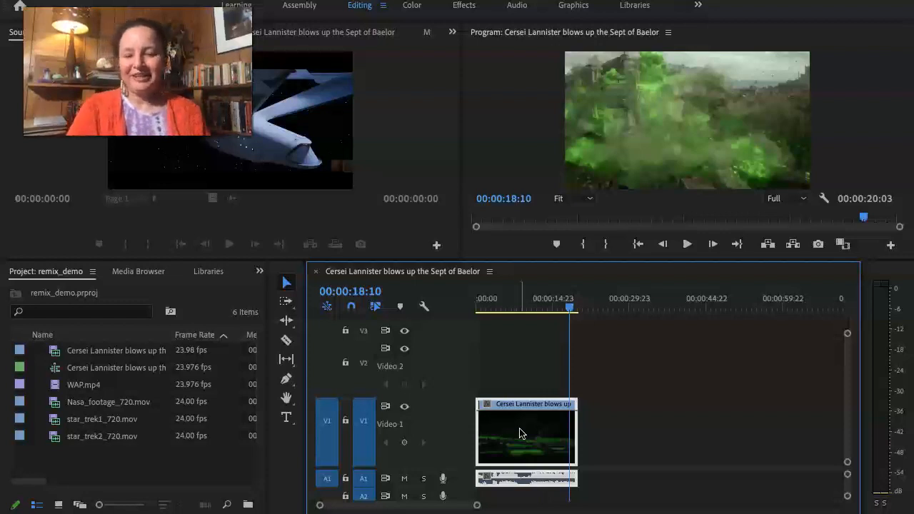
key(ctrl+v)
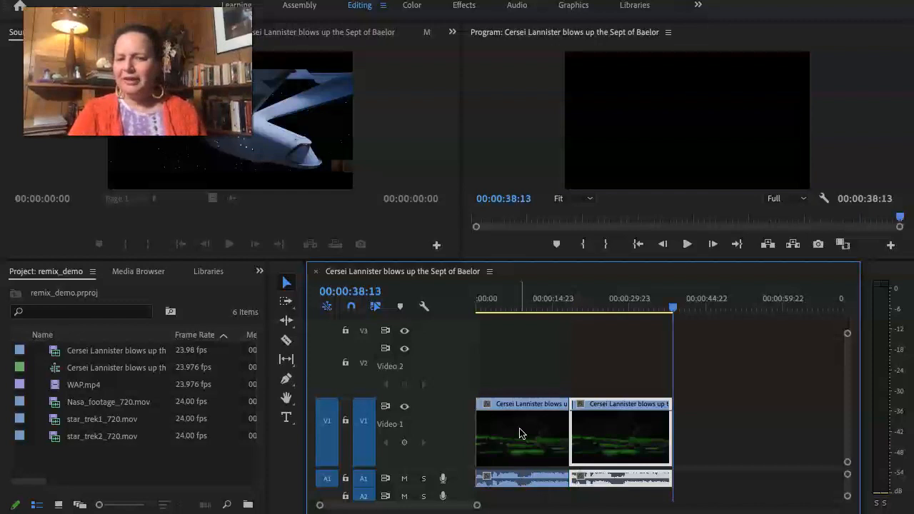
key(ctrl+z)
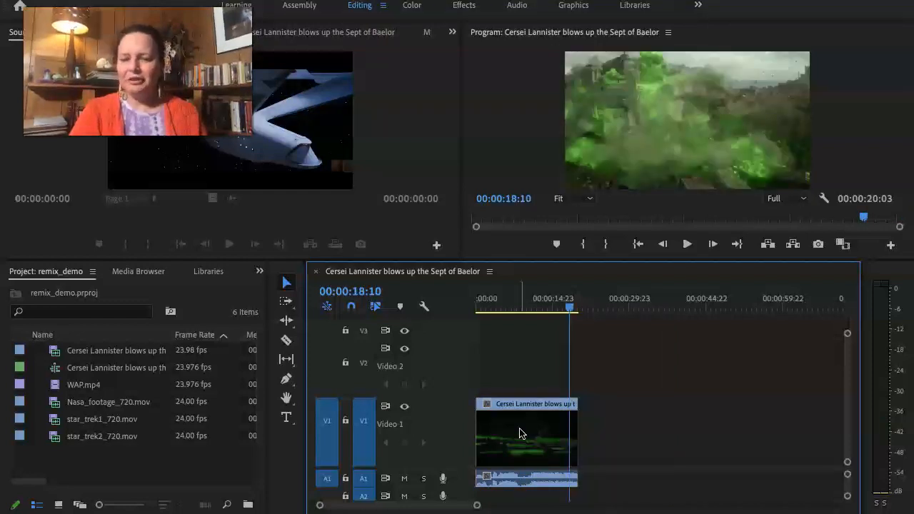
key(ctrl+v)
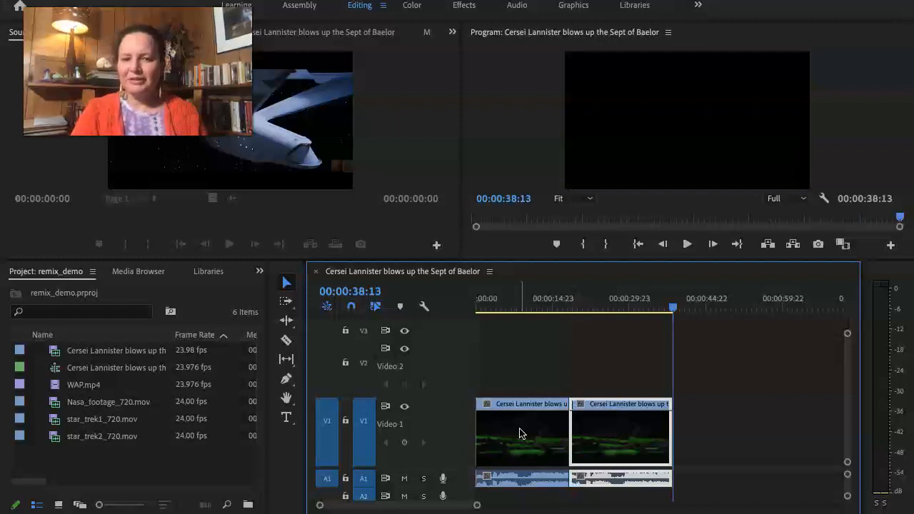
key(ctrl+z)
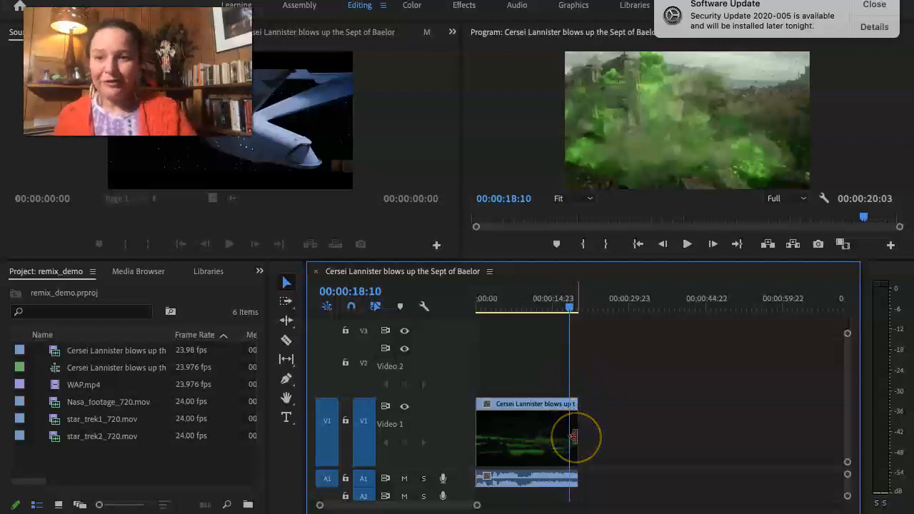
Move the playhead to 00:00:19:23 at the end of the clip and paste the copy there on V1.
click(572, 302)
drag(571, 306, 578, 306)
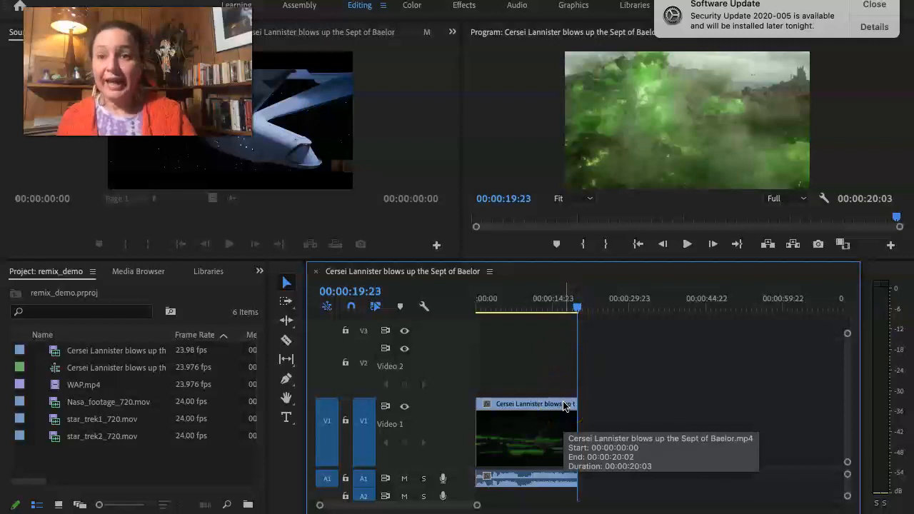
key(cmd+v)
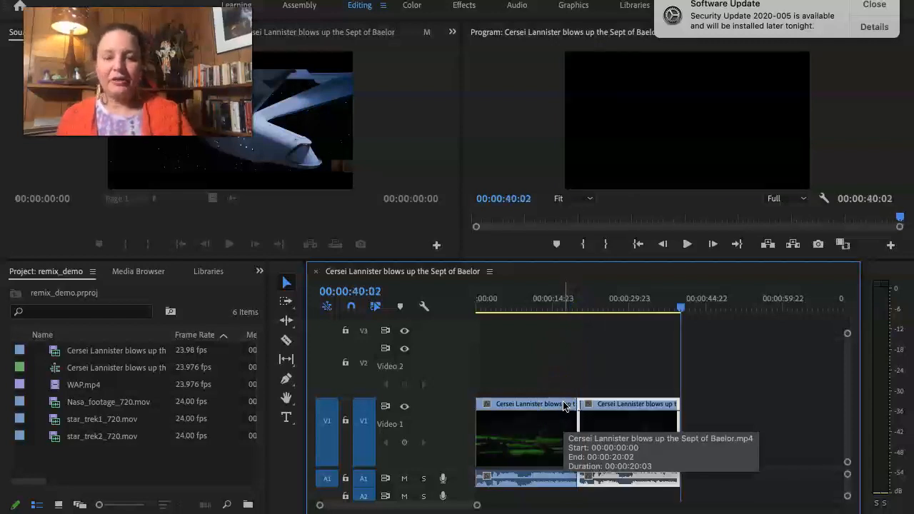
Try pasting another copy at 00:00:28:18 in the middle of the second clip, and undo the paste.
click(592, 355)
click(622, 300)
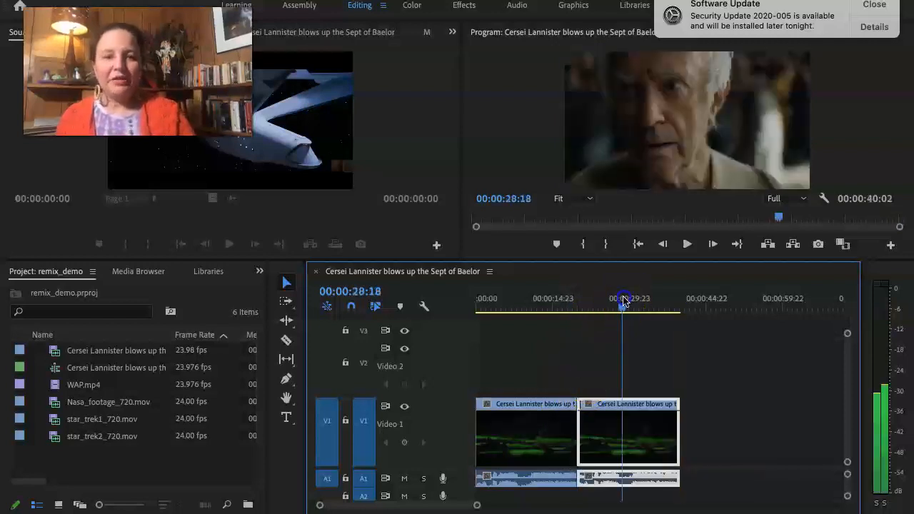
key(cmd+v)
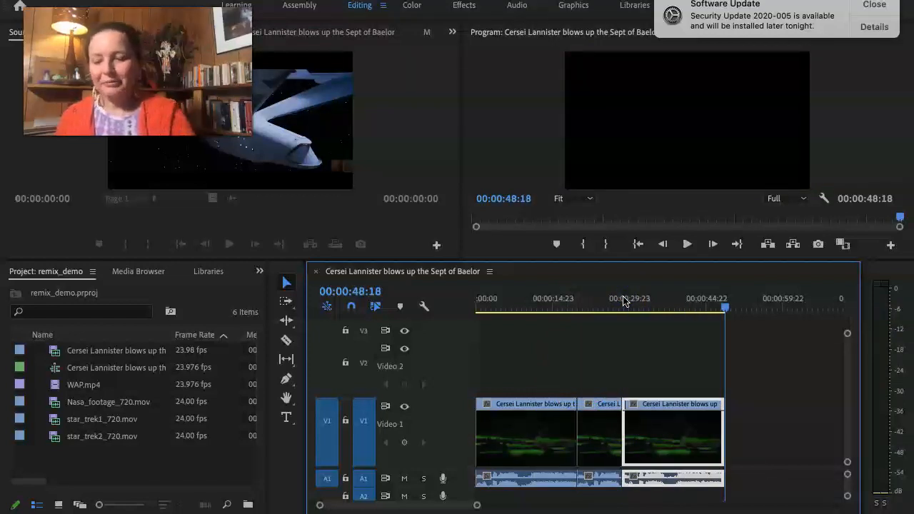
key(super+z)
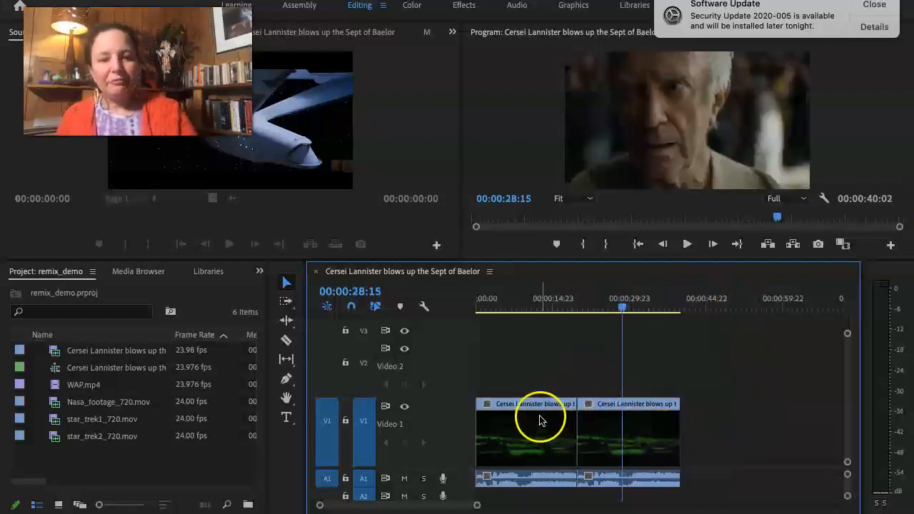
Move the second Cersei Lannister clip on V1 to start at 00:00:23:14, leaving a gap after the first clip.
click(600, 431)
drag(600, 431, 602, 435)
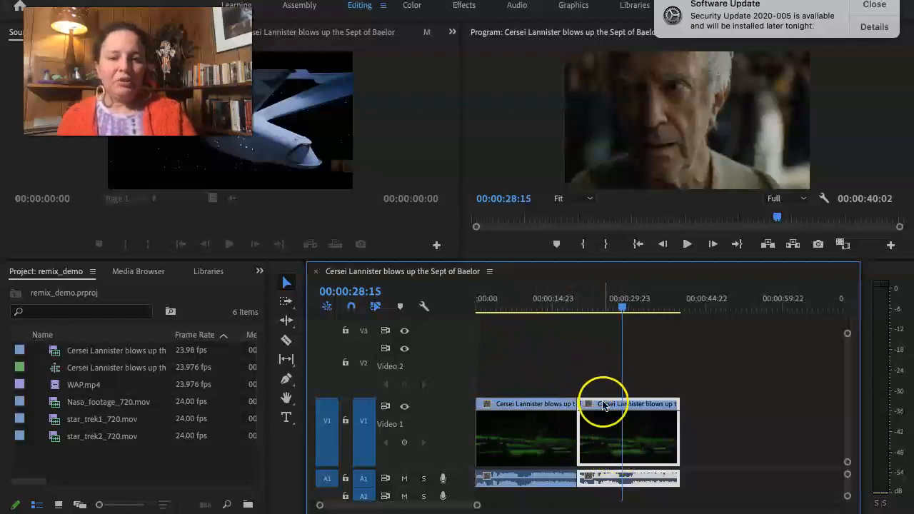
click(593, 443)
mouse_move(593, 443)
mouse_down()
mouse_move(618, 445)
mouse_move(596, 455)
mouse_up()
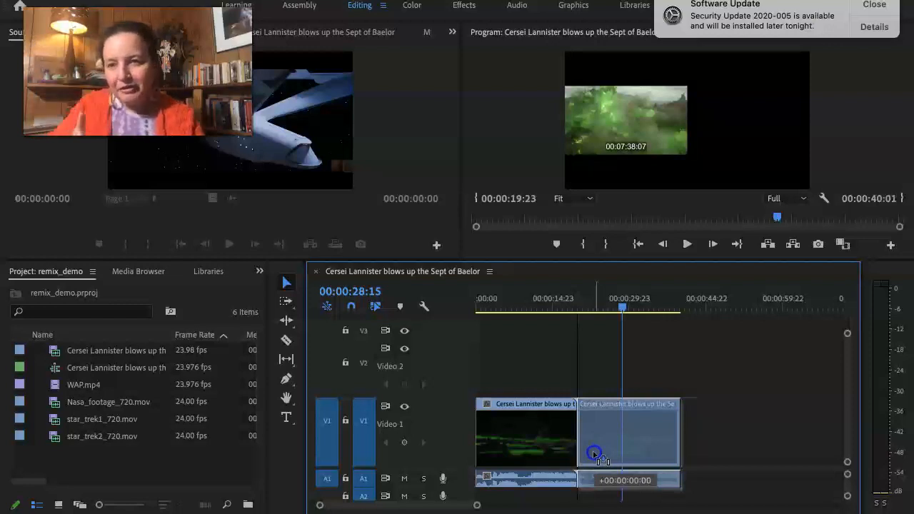
drag(595, 455, 612, 456)
Play the sequence from 00:00:14:19 across the gap between the two clips, and return the playhead to 00:00:00:23.
drag(558, 295, 550, 293)
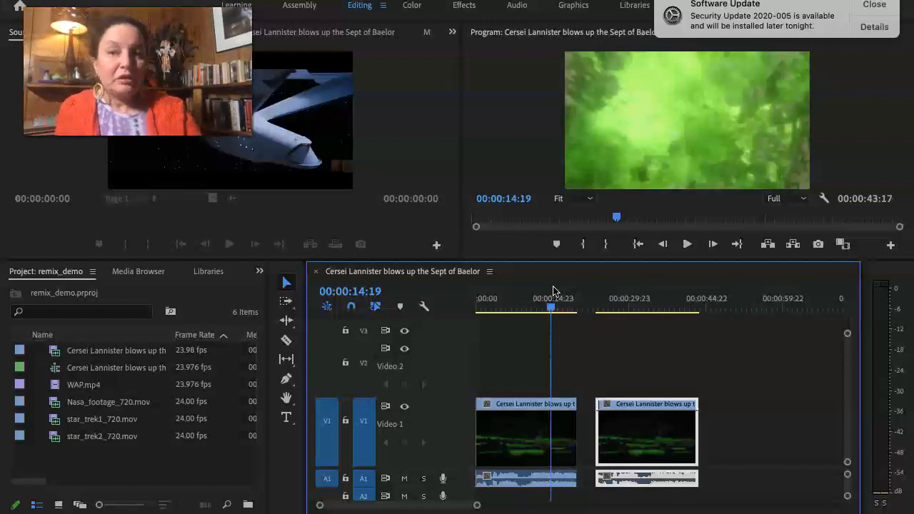
key(space)
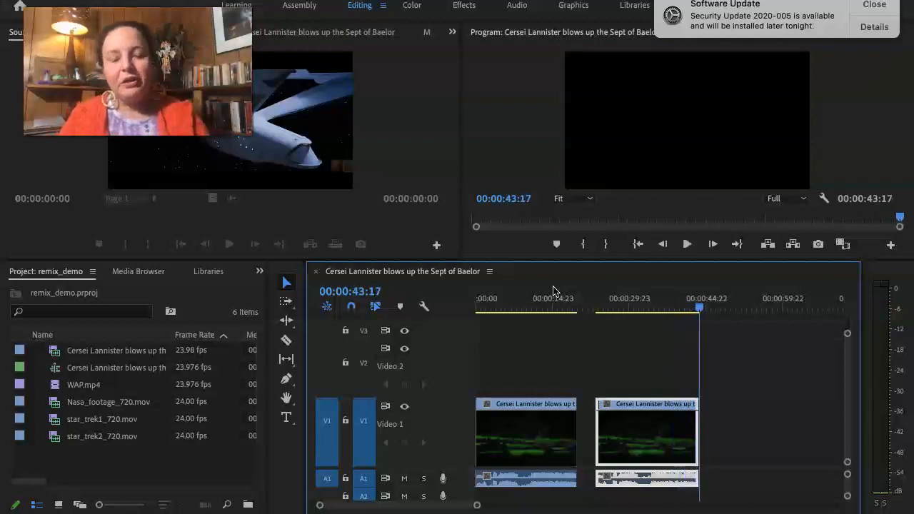
key(space)
click(559, 290)
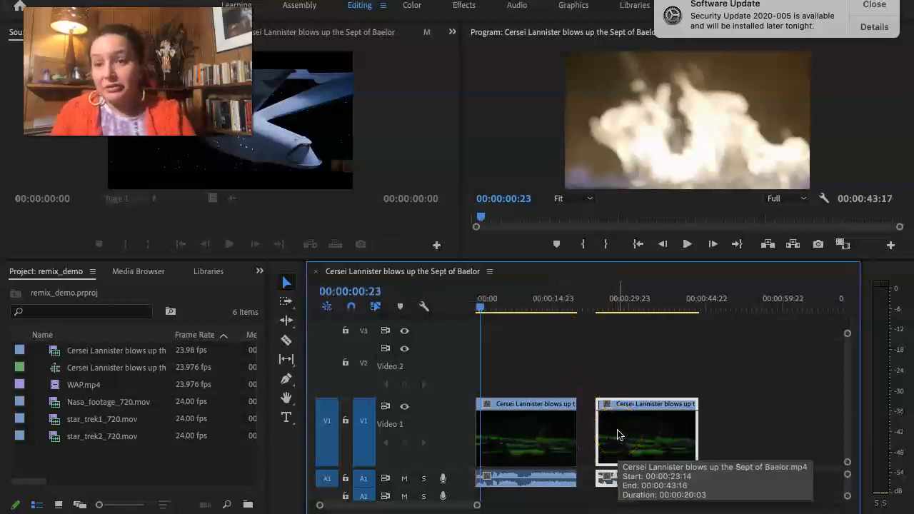
Move the second clip back to 00:00:19:23 to close the gap after the first clip.
drag(618, 435, 601, 441)
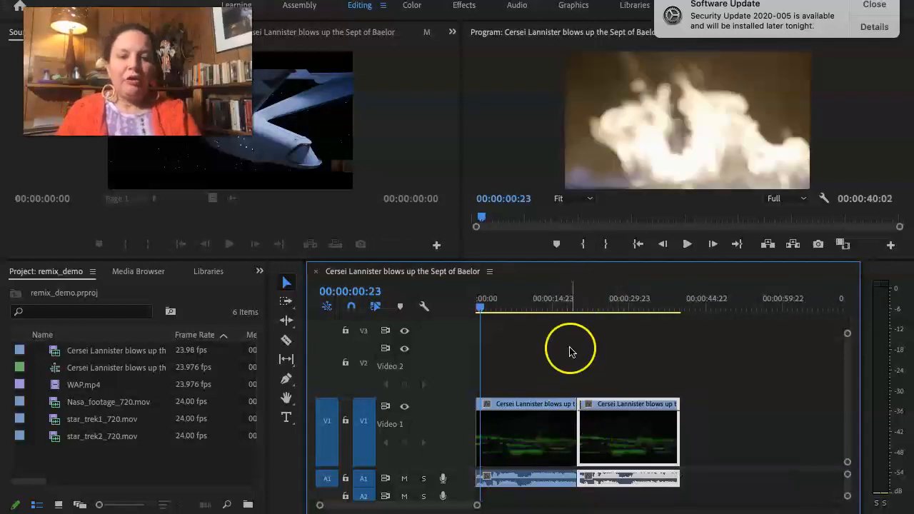
click(636, 440)
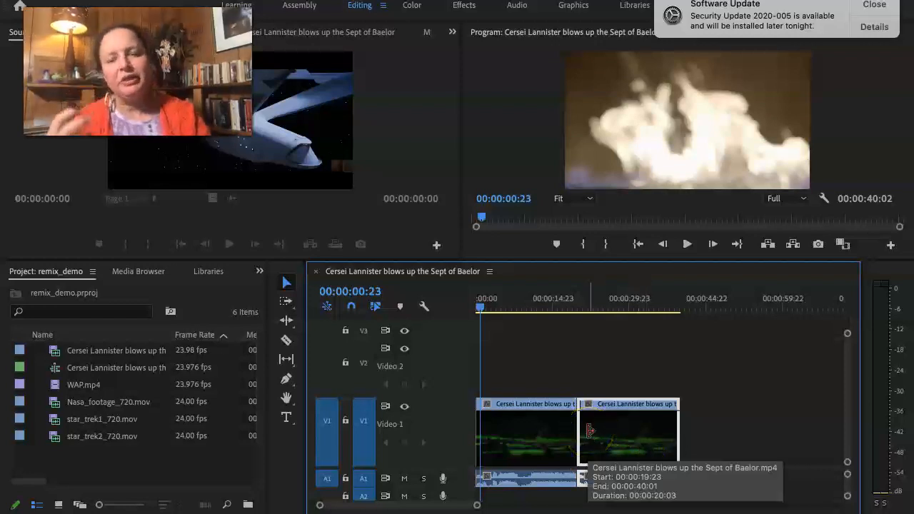
click(616, 437)
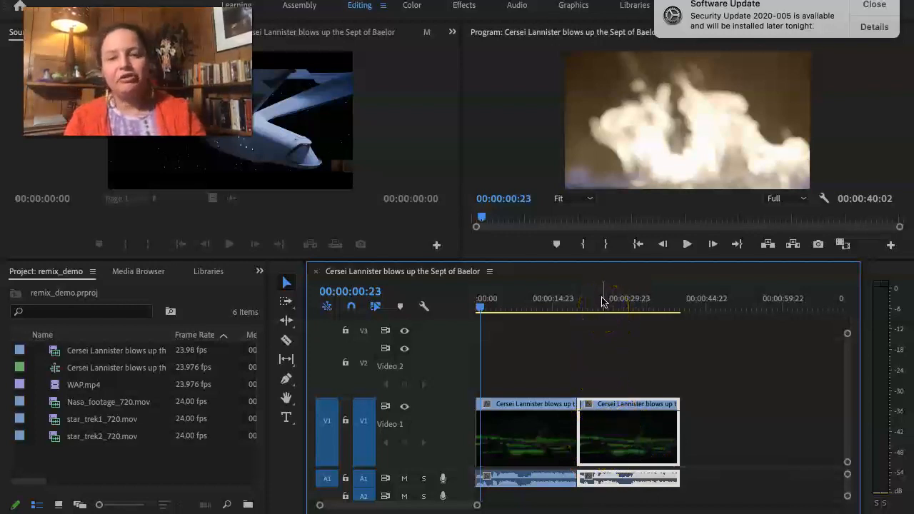
Scrub through the second clip from 00:00:24:07 to 00:00:31:06 to review its shots.
click(601, 301)
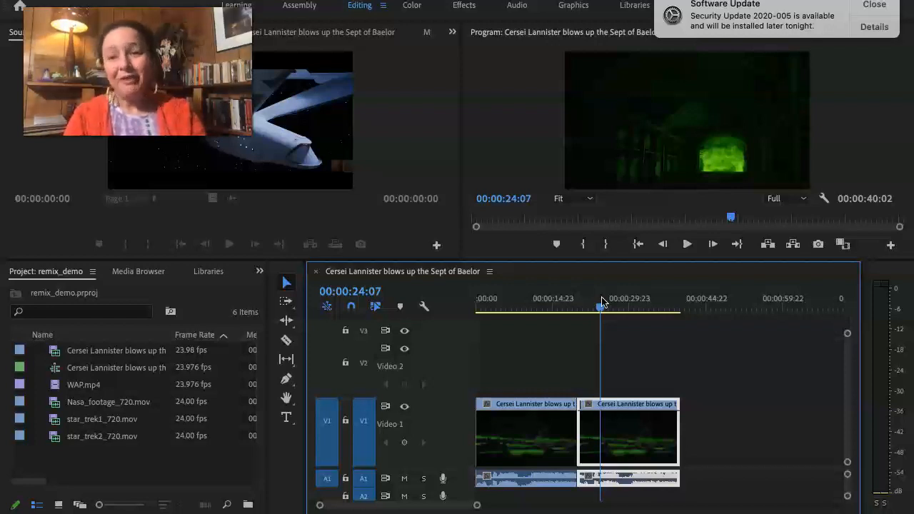
click(623, 298)
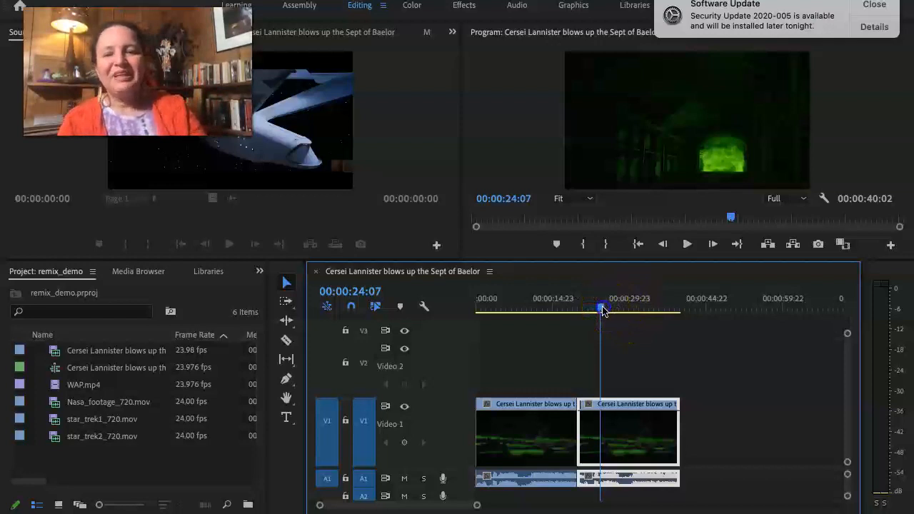
drag(604, 312, 638, 328)
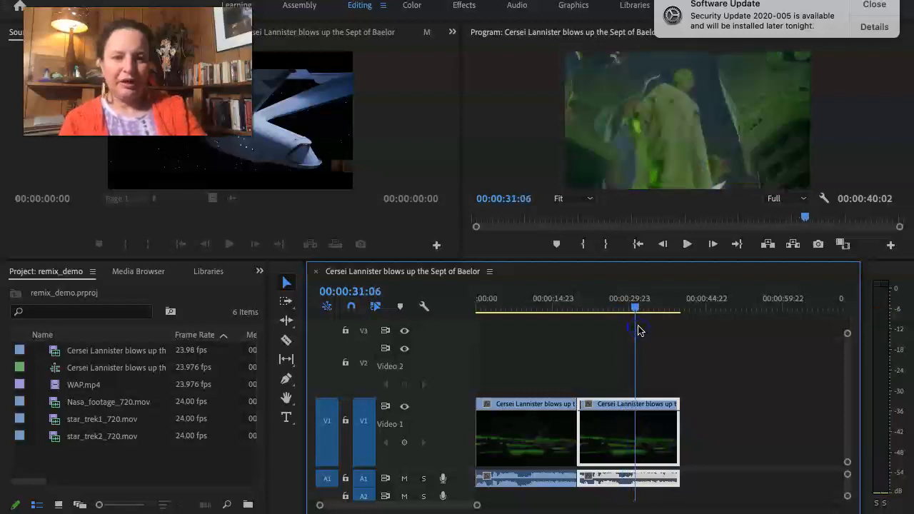
mouse_move(637, 408)
mouse_down()
mouse_move(646, 422)
mouse_move(631, 441)
mouse_move(632, 430)
mouse_up()
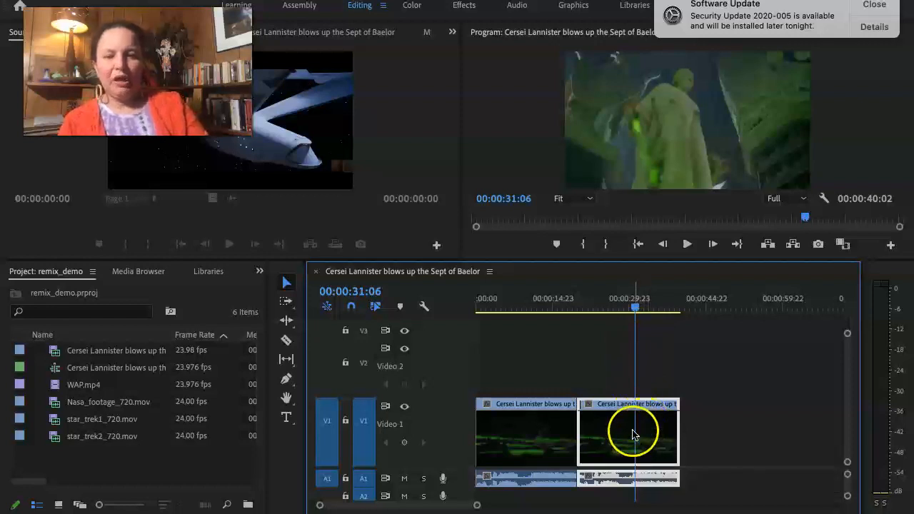
scroll(638, 419, up, 4)
scroll(638, 419, up, 4)
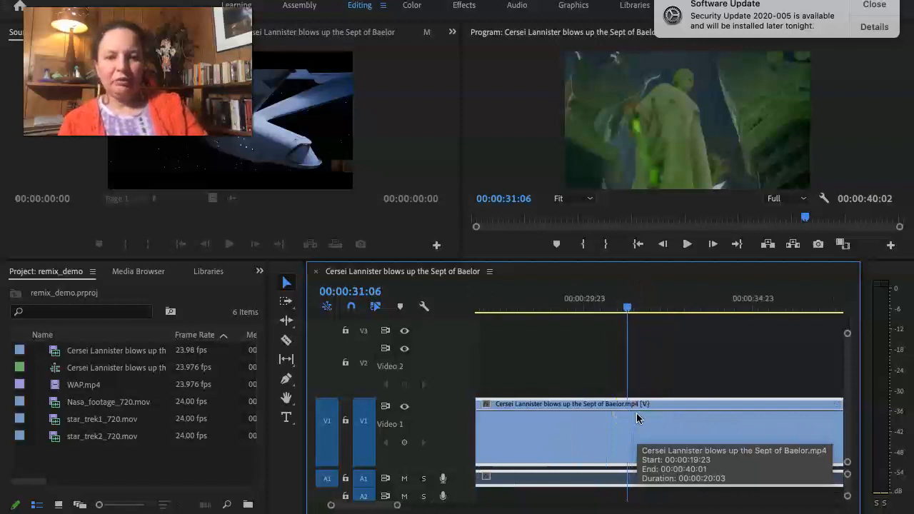
scroll(638, 419, down, 4)
scroll(637, 413, down, 2)
drag(668, 412, 608, 412)
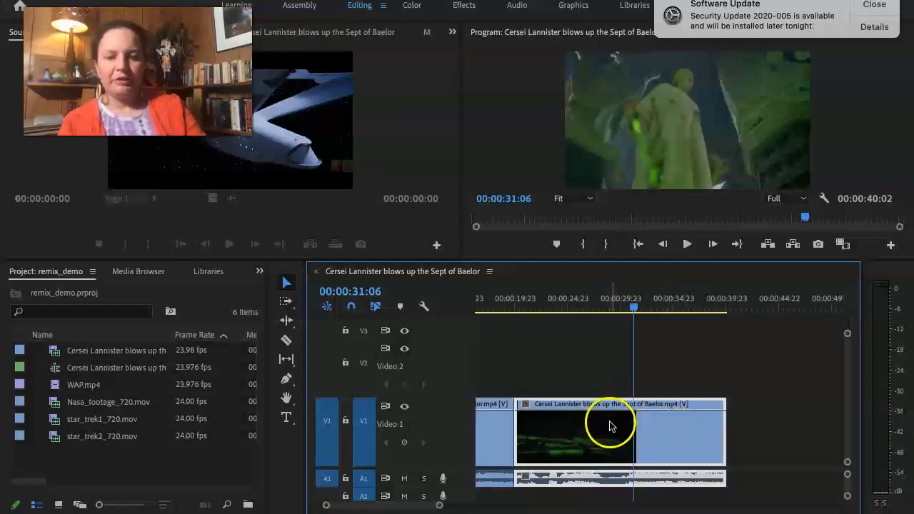
click(728, 384)
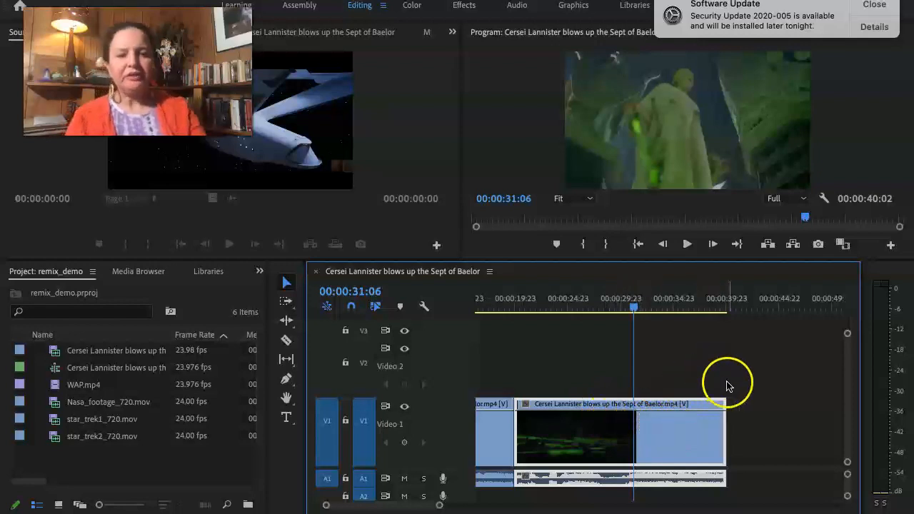
Cut the second Cersei Lannister clip from V1 and paste it at 00:00:40:08.
click(696, 438)
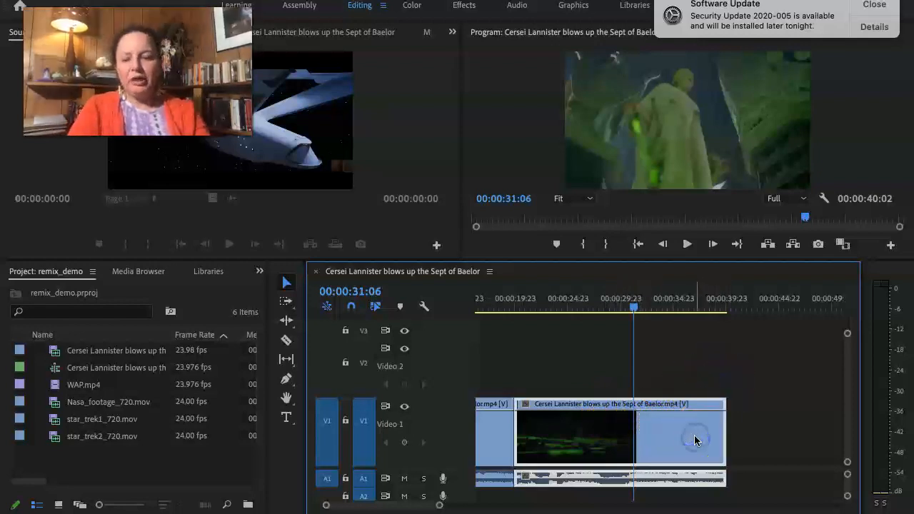
click(720, 305)
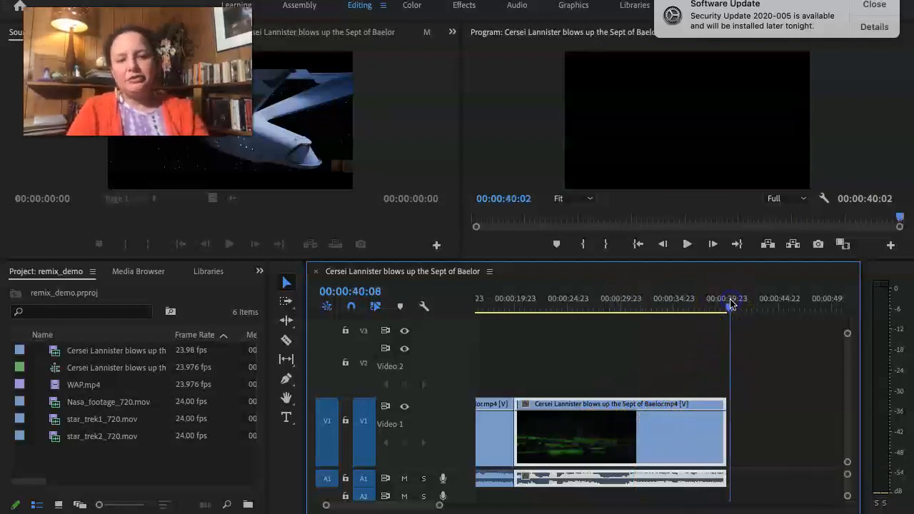
key(Delete)
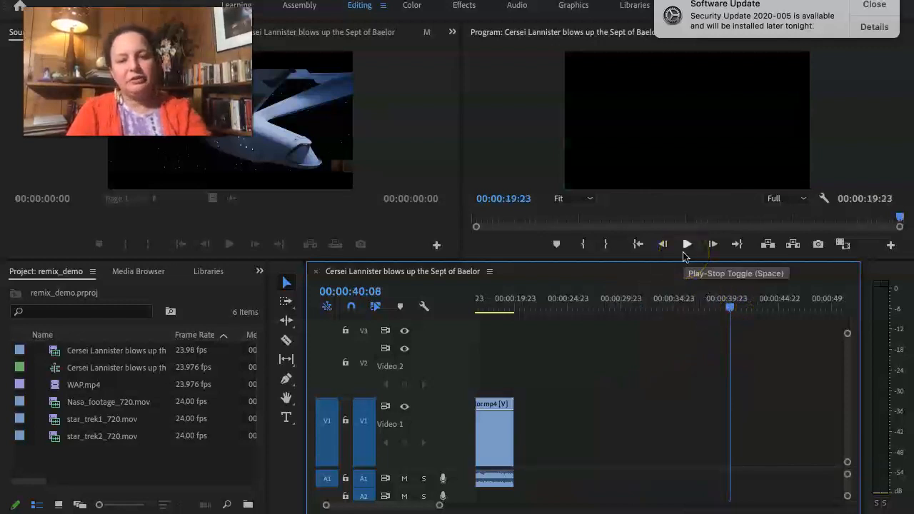
scroll(638, 431, left, 3)
scroll(638, 431, right, 5)
scroll(637, 431, left, 3)
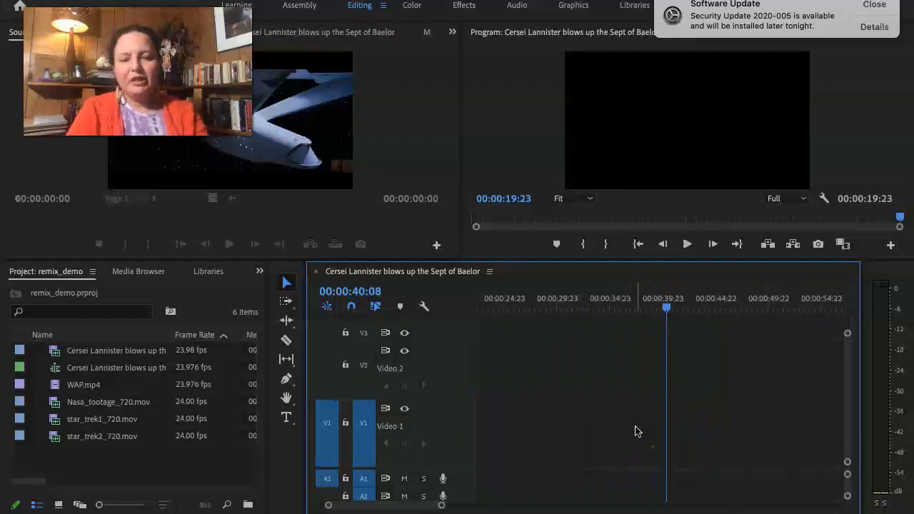
key(ctrl+v)
scroll(636, 430, left, 4)
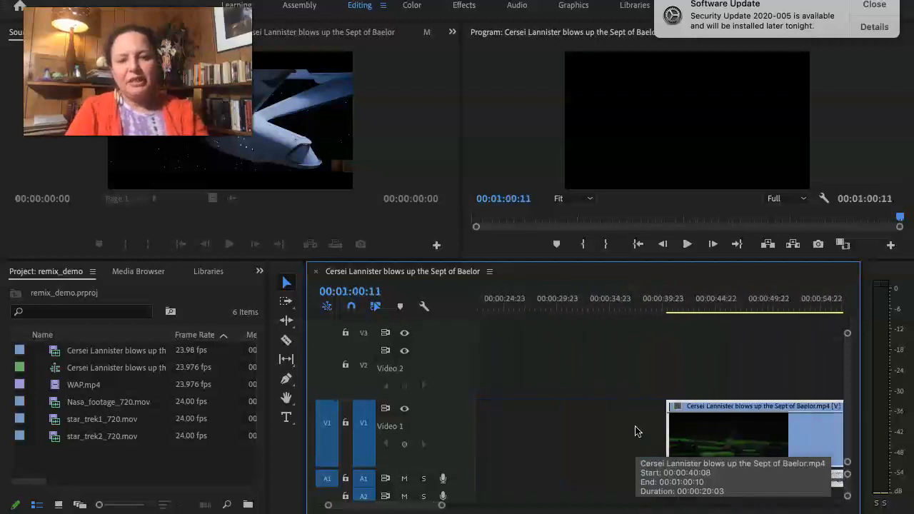
scroll(637, 431, right, 2)
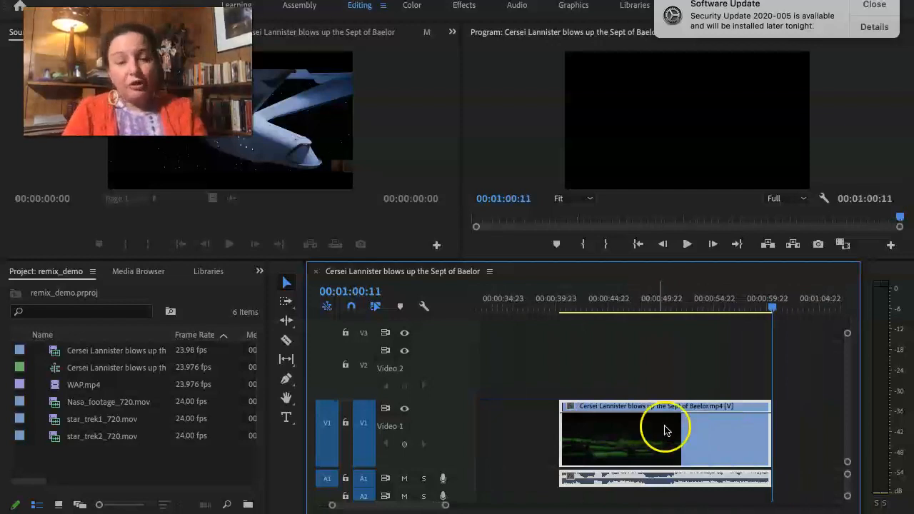
Scrub through the pasted clip to 00:00:51:13 and split it there with the Razor tool.
mouse_move(723, 416)
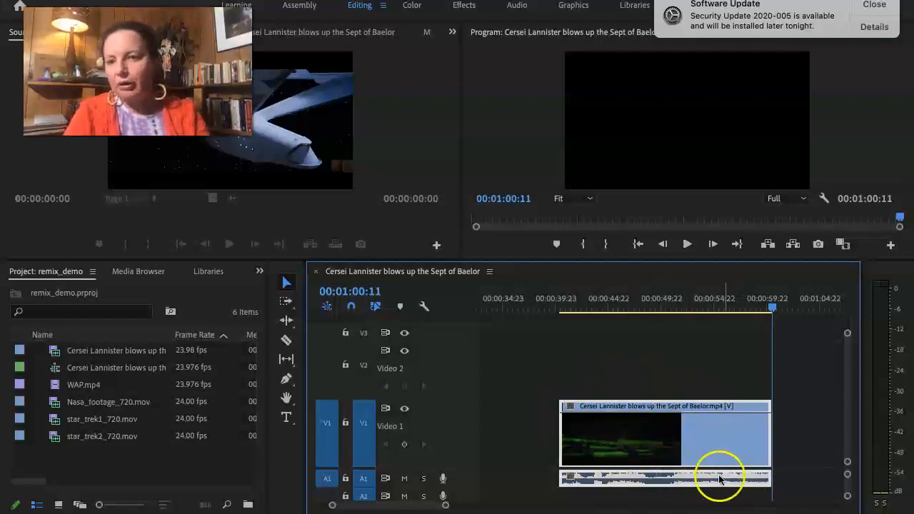
mouse_move(700, 441)
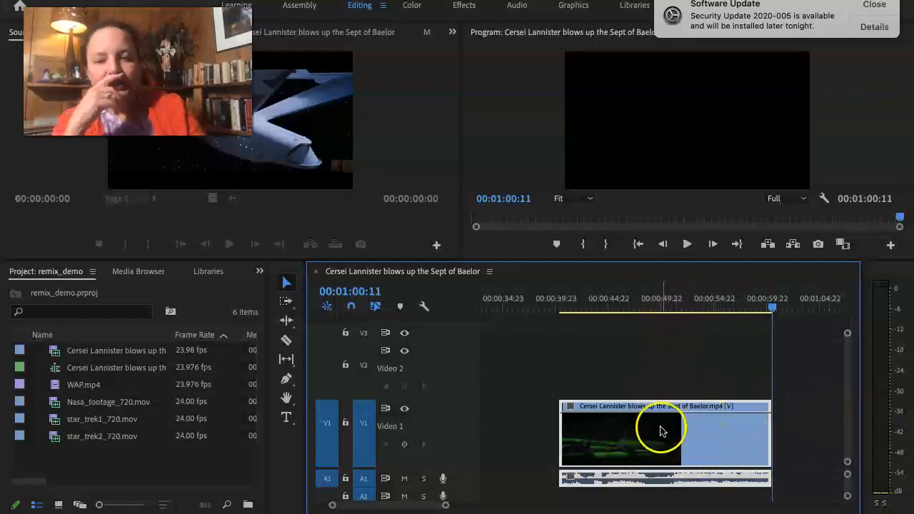
scroll(660, 429, up, 1)
scroll(661, 429, up, 3)
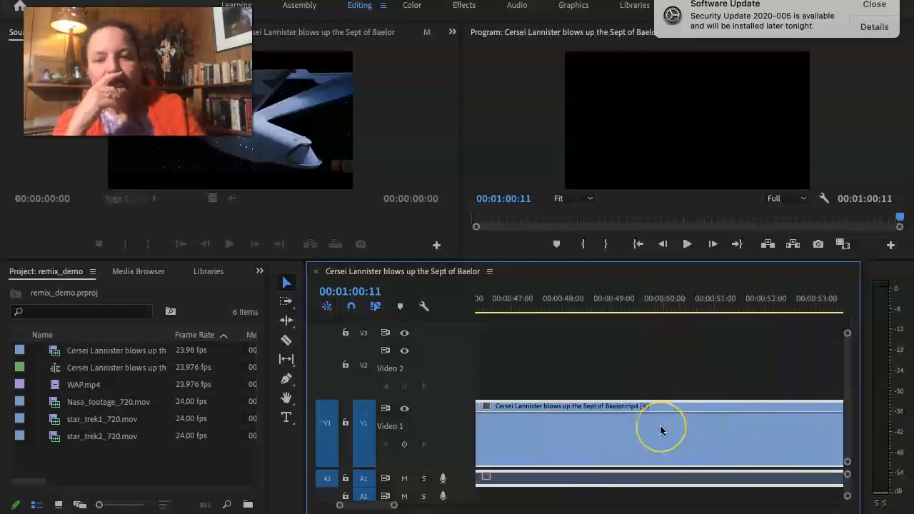
click(603, 305)
drag(602, 305, 725, 305)
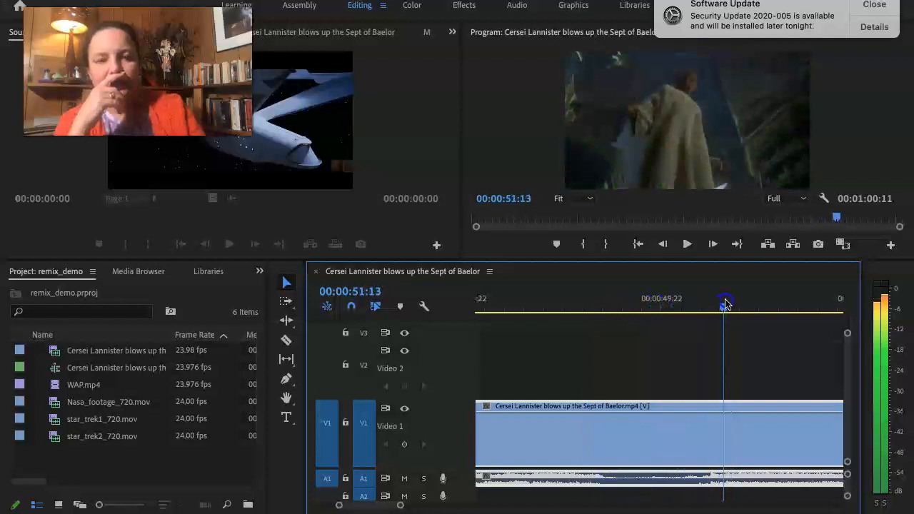
drag(725, 305, 725, 306)
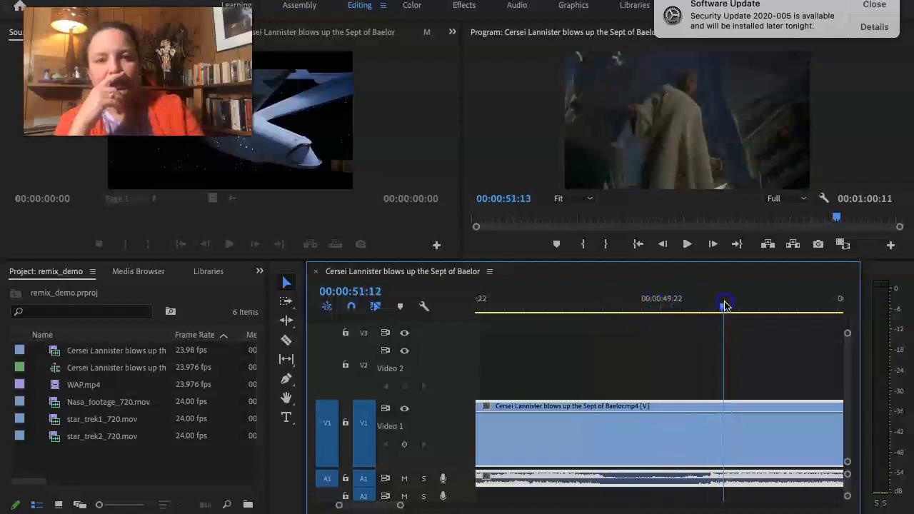
click(286, 340)
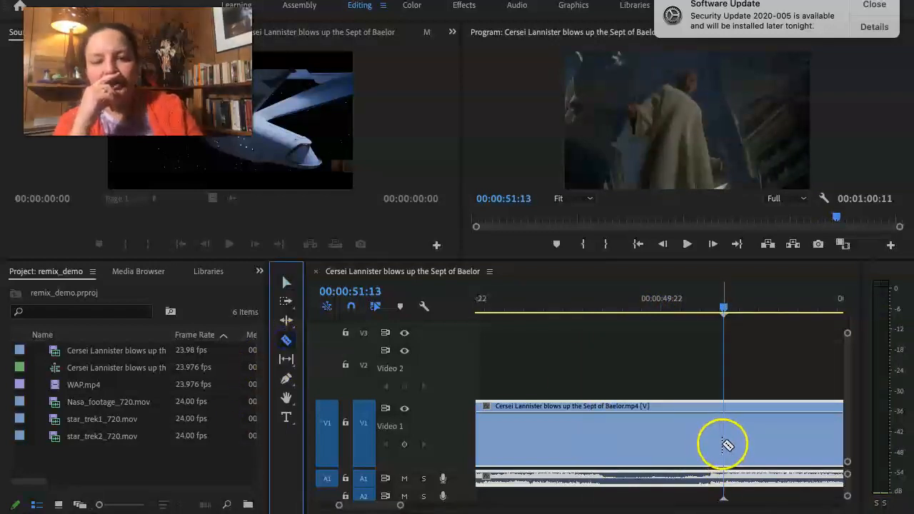
click(723, 447)
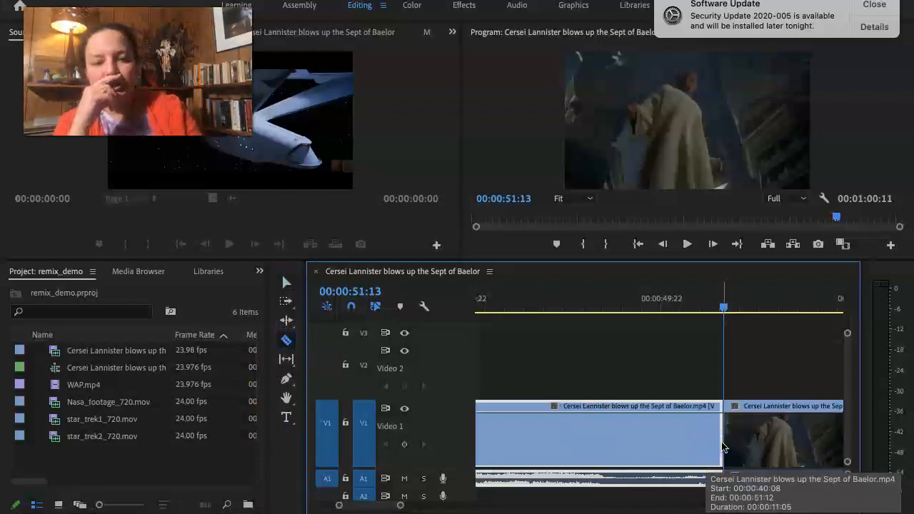
Select the portion after the cut and move it along V1 to start at 00:01:02:05, leaving a gap before it.
click(759, 440)
key(v)
click(757, 439)
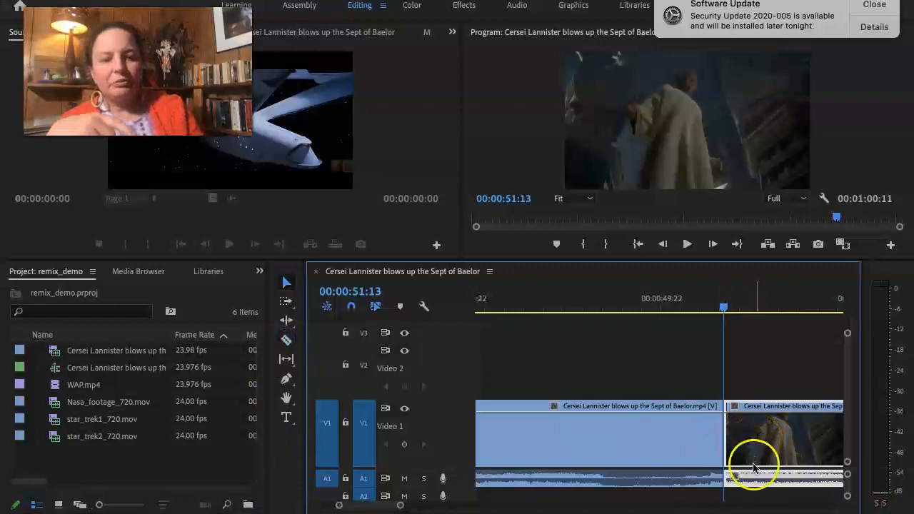
click(768, 430)
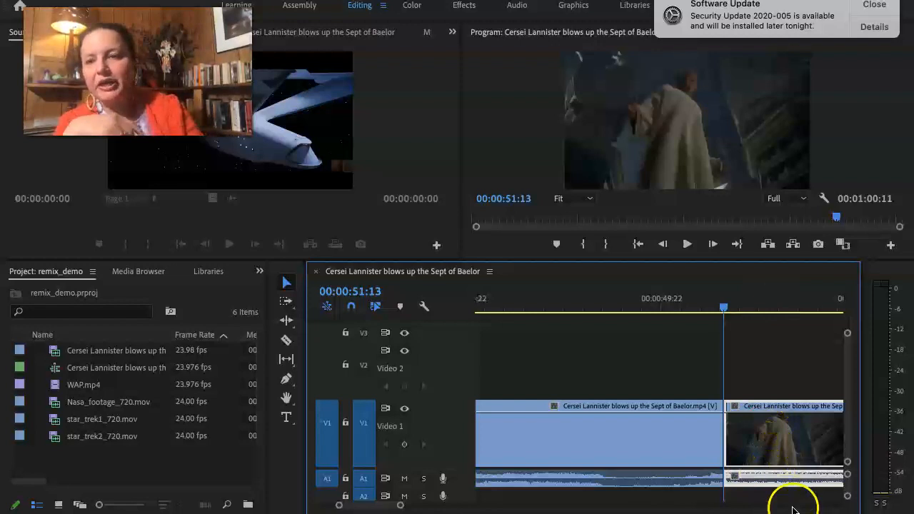
click(743, 435)
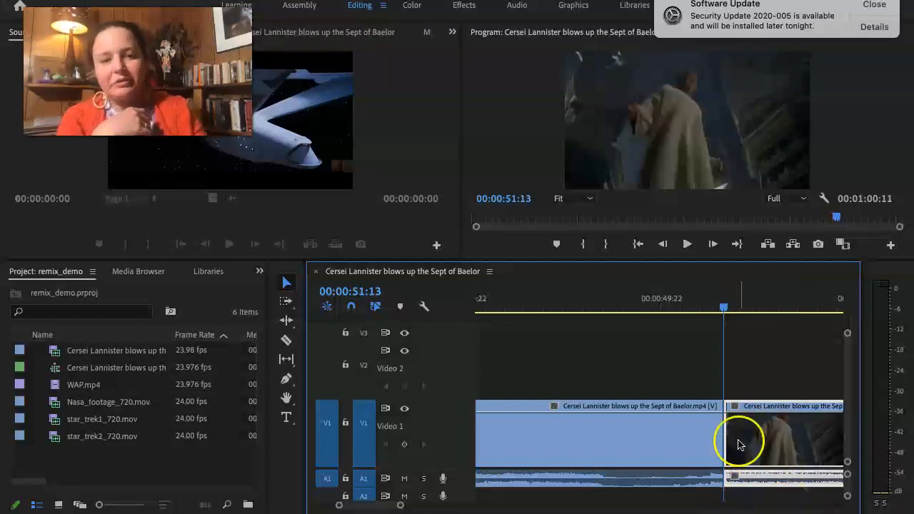
key(backslash)
scroll(738, 445, down, 1)
scroll(740, 447, right, 2)
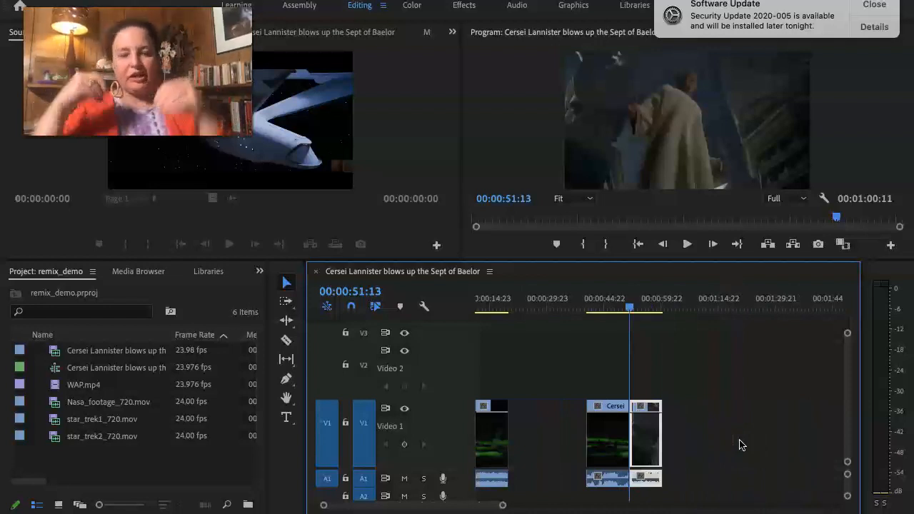
click(648, 446)
drag(648, 446, 688, 446)
Play the opening of the sequence to 00:00:03:01, and set the playhead at 00:00:59:23 in the gap before the last clip.
click(669, 304)
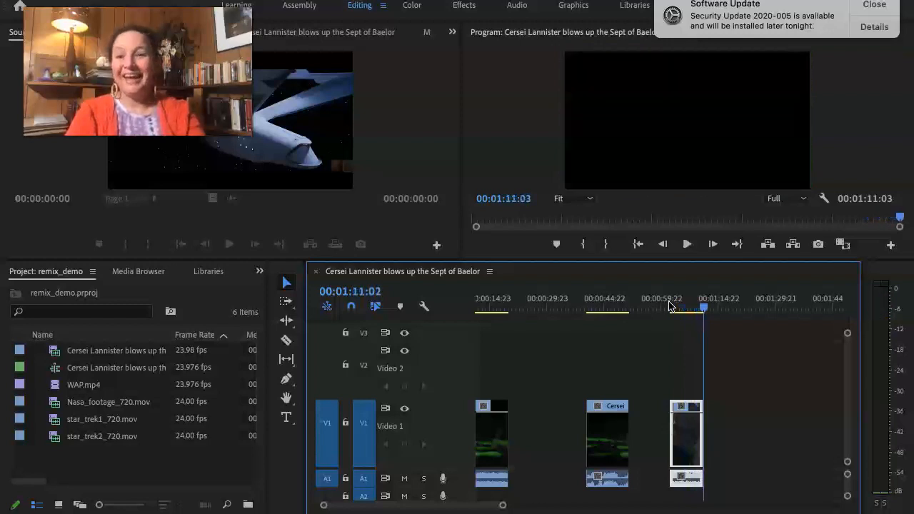
key(space)
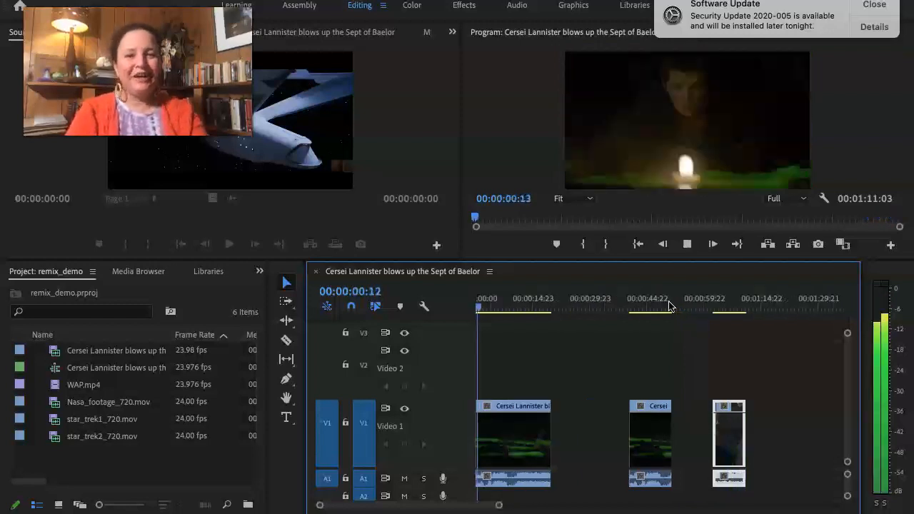
click(700, 436)
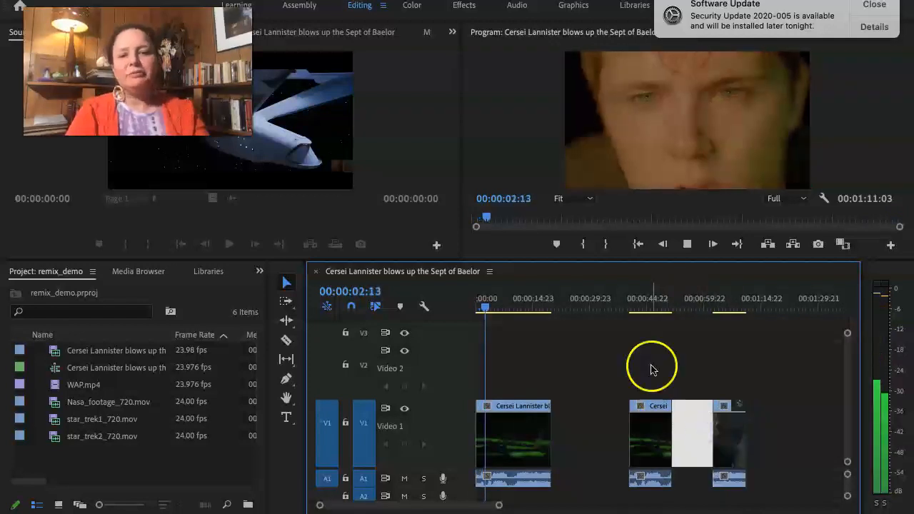
key(space)
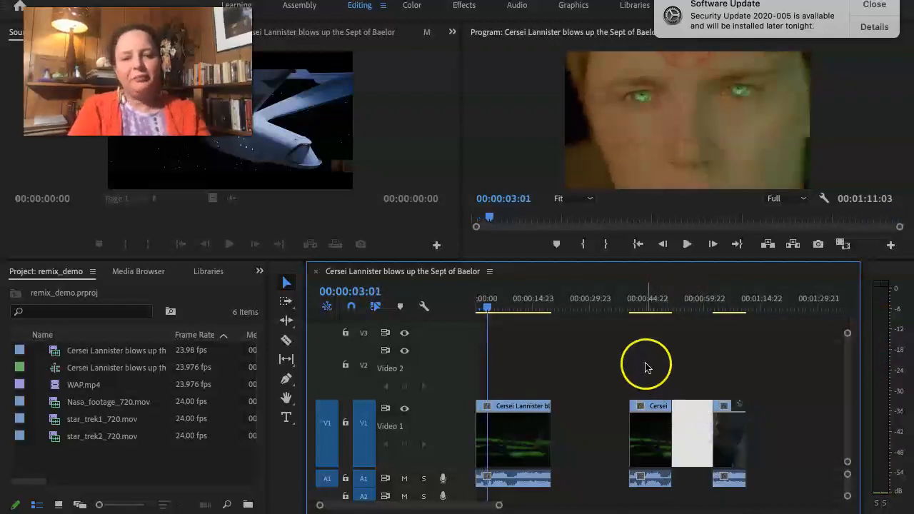
click(704, 306)
click(686, 437)
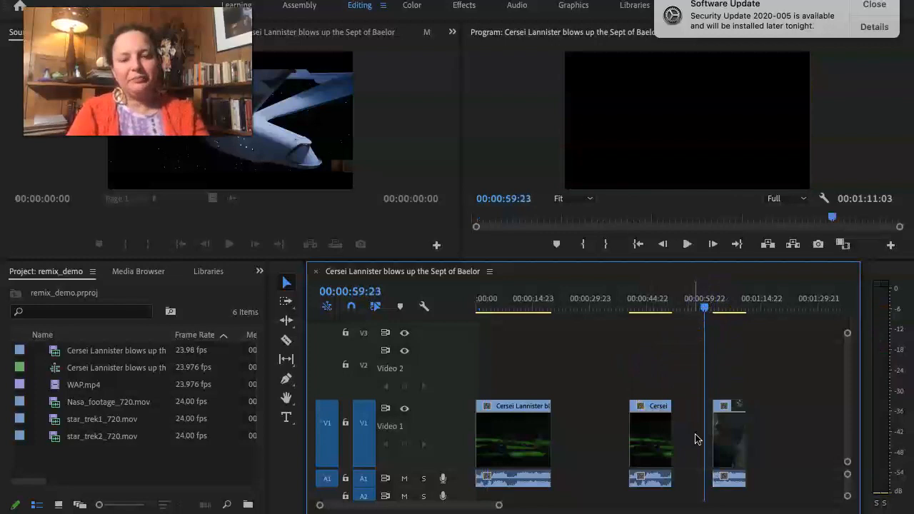
Copy the last short clip on V1 and paste the duplicate at 00:01:10:19.
click(729, 445)
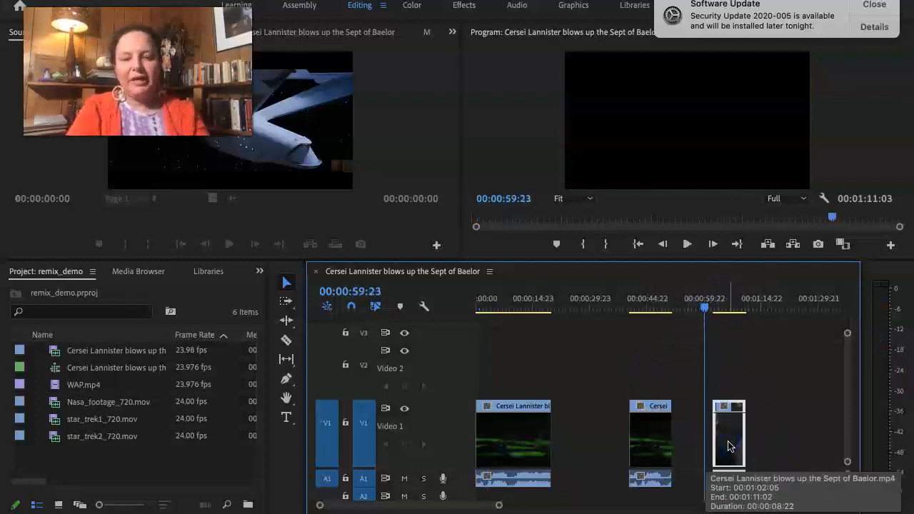
scroll(784, 438, right, 3)
drag(720, 307, 702, 410)
click(704, 306)
drag(703, 304, 703, 305)
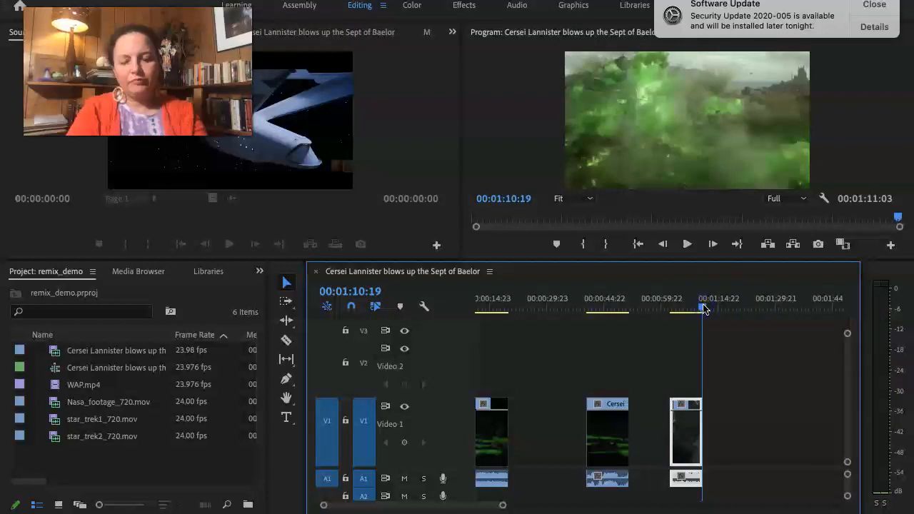
key(ctrl+v)
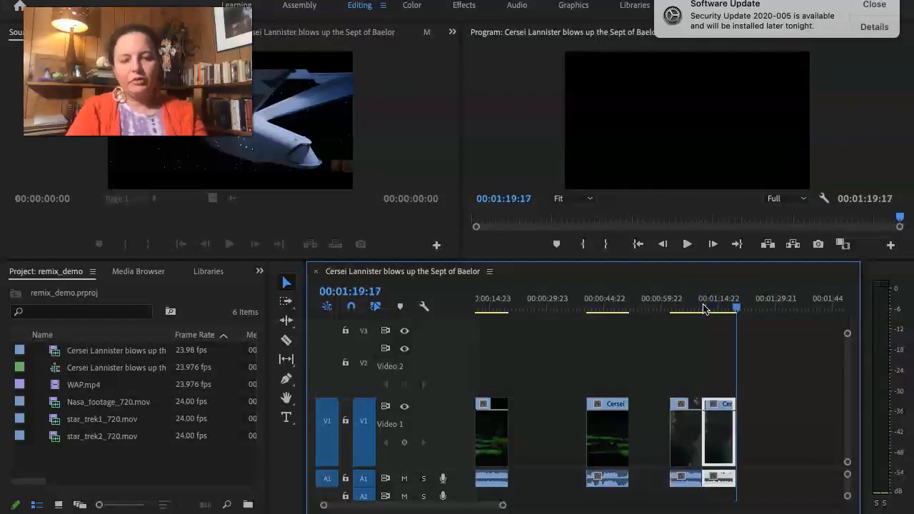
Set the pasted clip's speed to 200% and enable Reverse Speed.
right_click(727, 449)
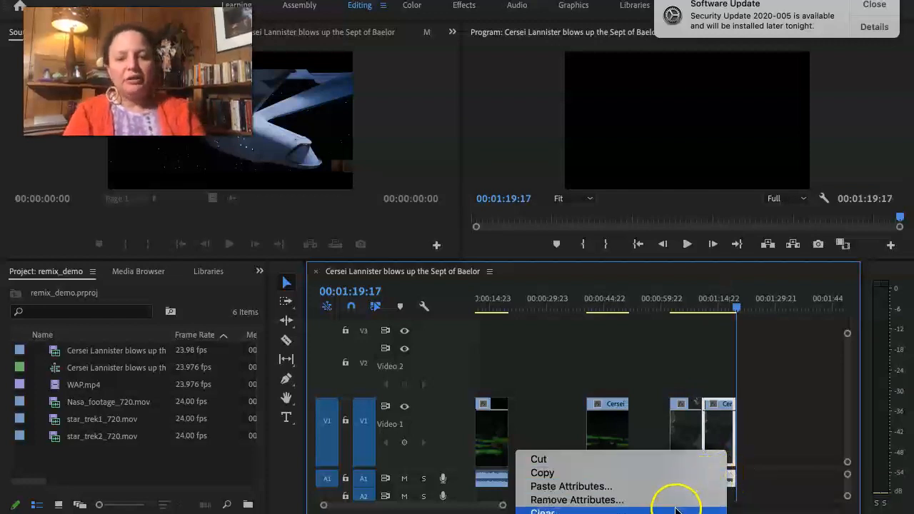
mouse_move(664, 513)
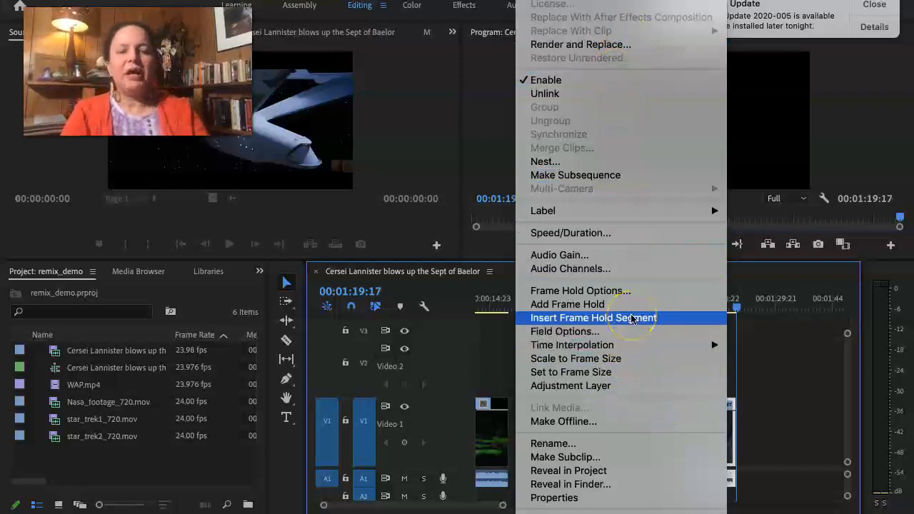
click(602, 236)
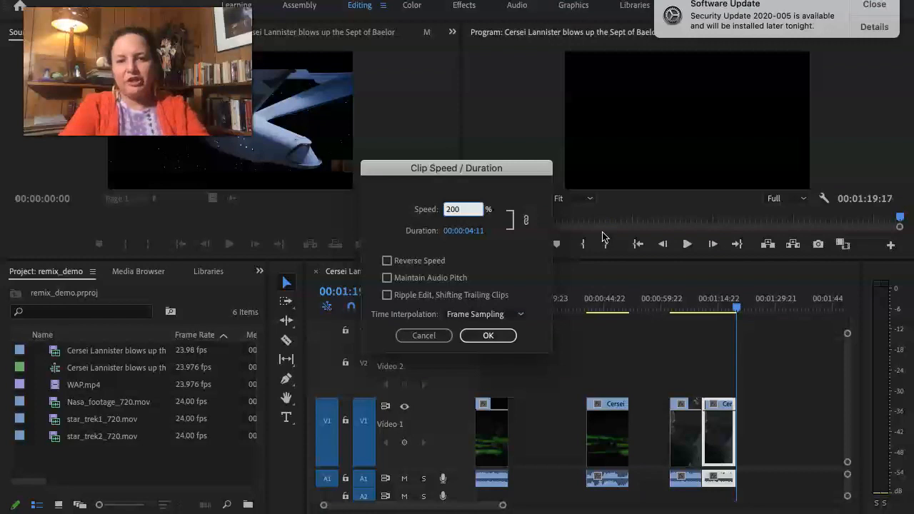
drag(466, 210, 415, 209)
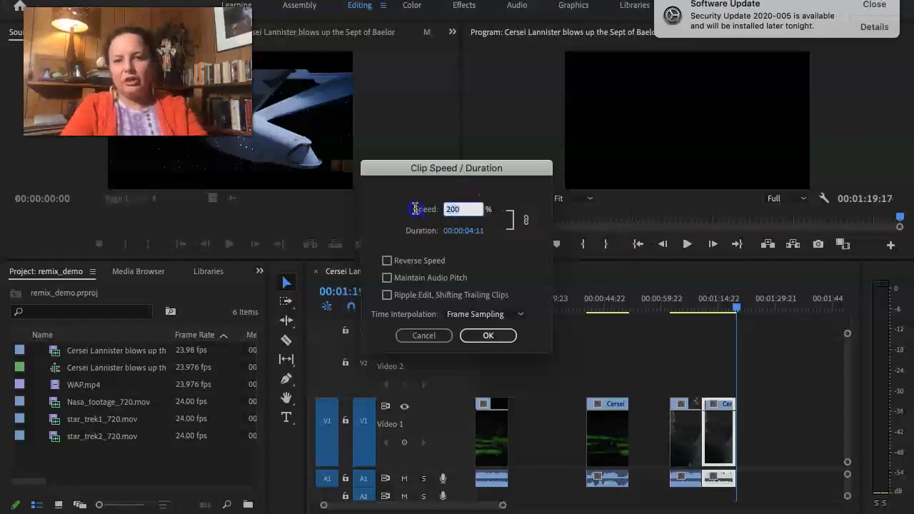
click(417, 261)
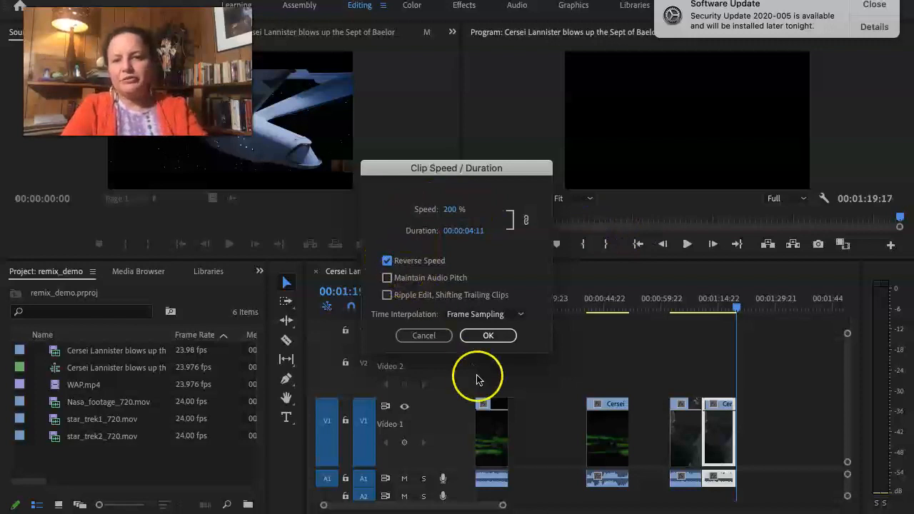
click(486, 341)
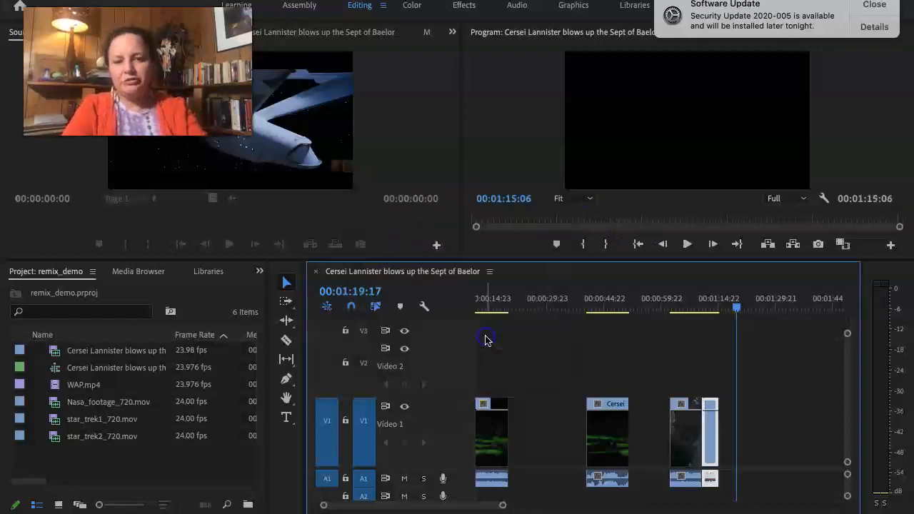
Play back the reversed clip on V1 and paste a copy of it at 00:01:15:06.
click(679, 309)
key(Return)
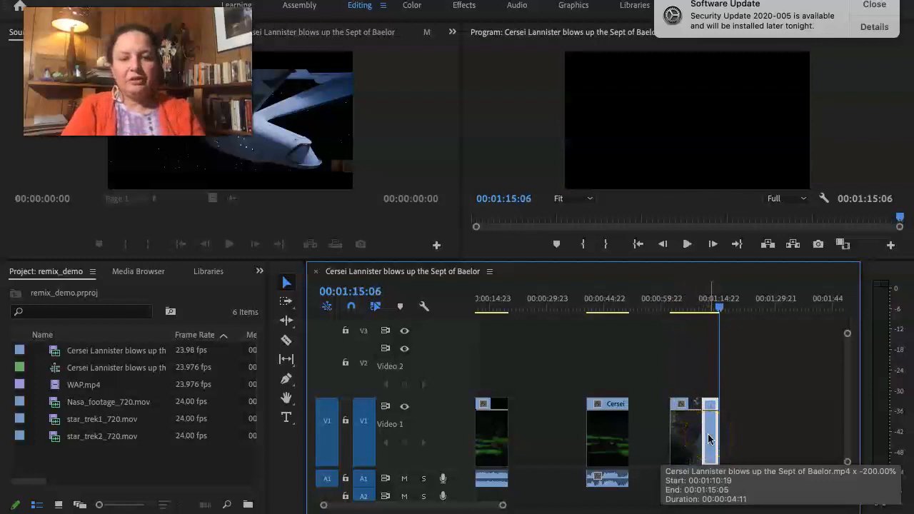
key(super+v)
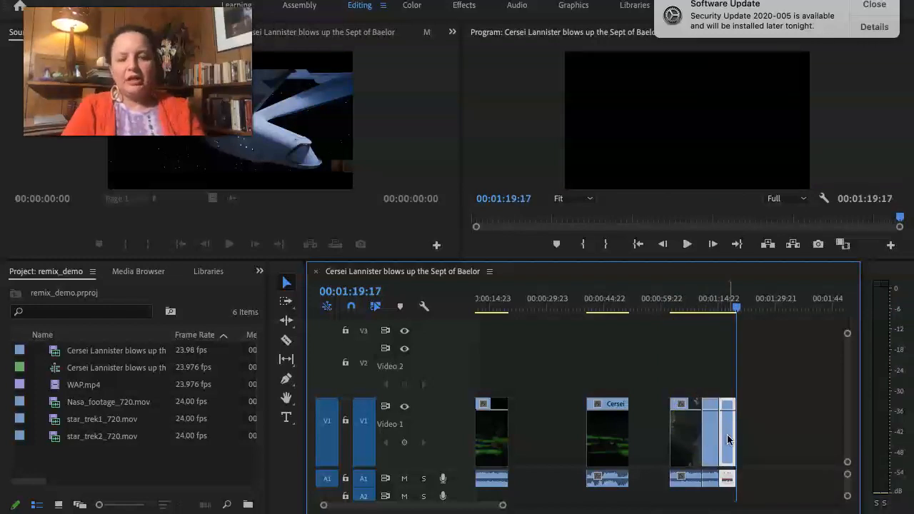
Set the newly pasted clip's speed to 400% and turn off Reverse Speed.
right_click(728, 439)
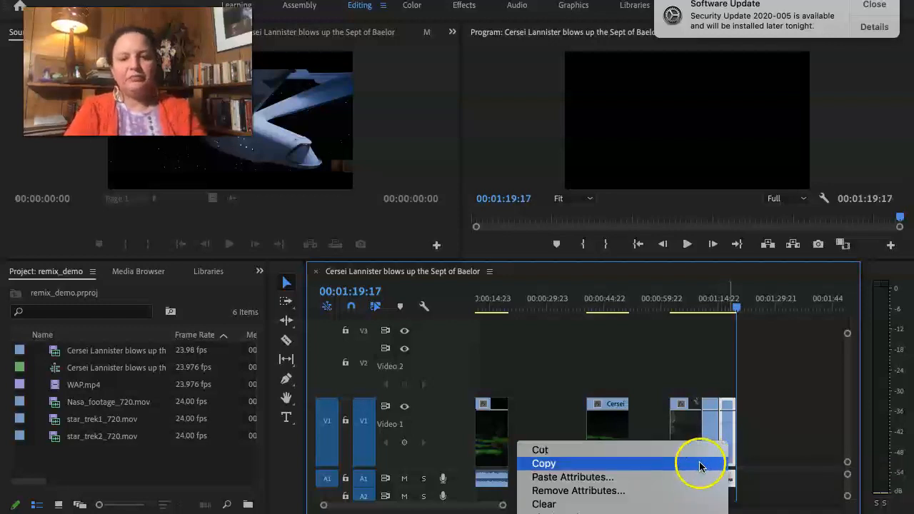
scroll(675, 482, down, 5)
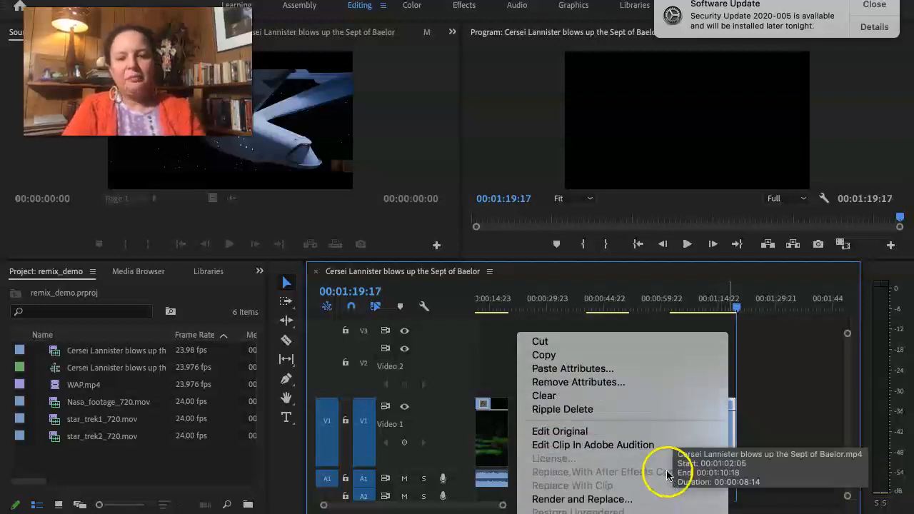
scroll(660, 471, down, 2)
scroll(660, 469, down, 8)
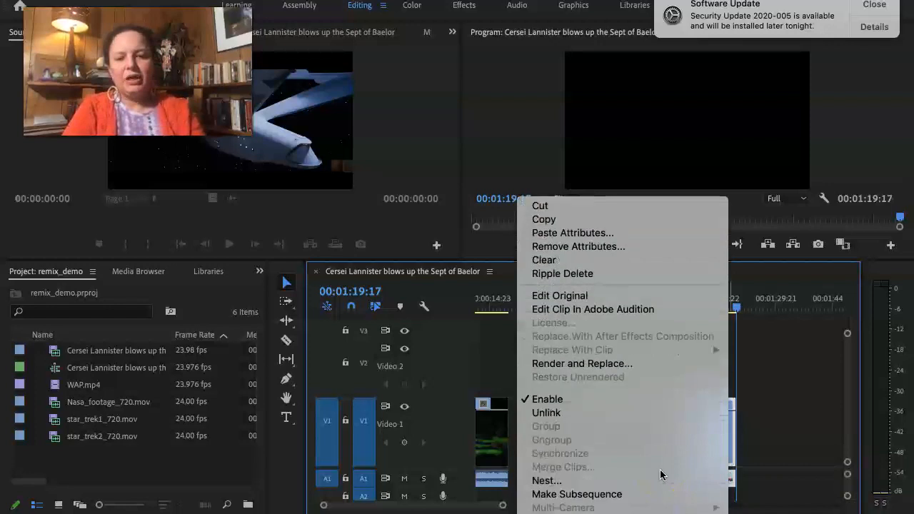
click(659, 443)
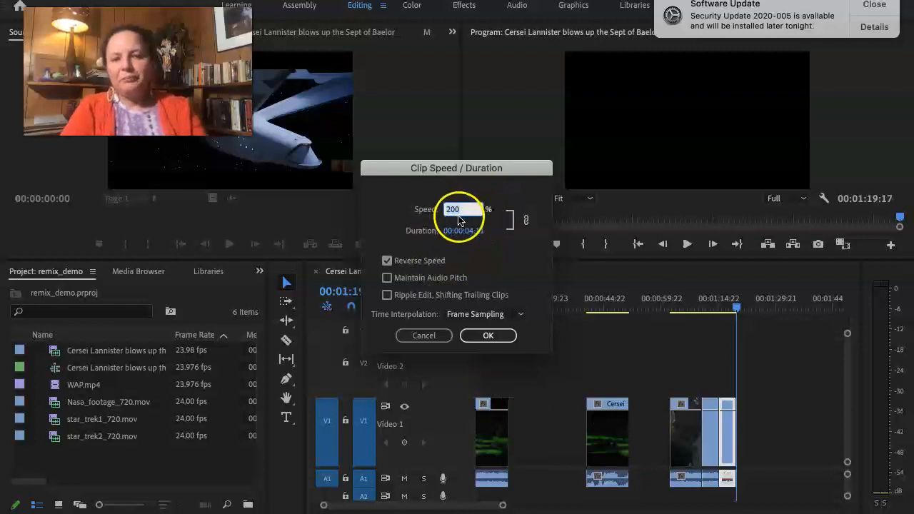
click(463, 210)
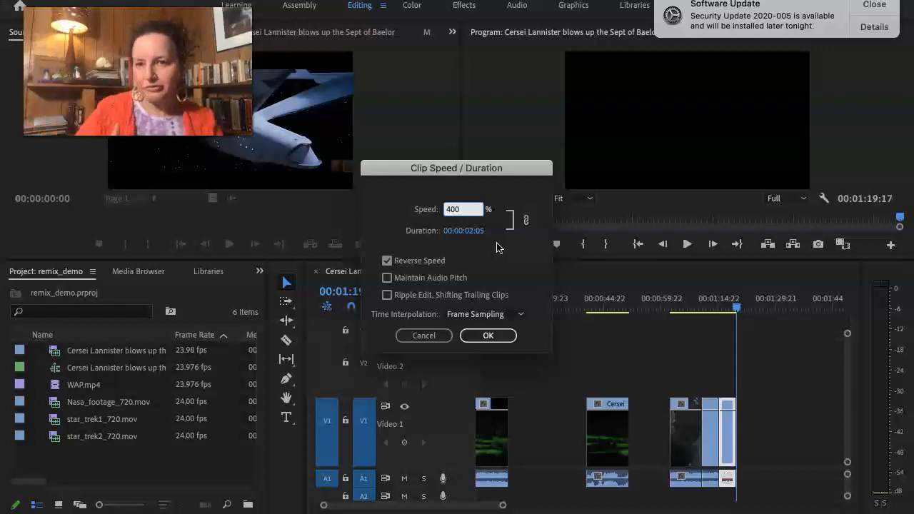
click(418, 262)
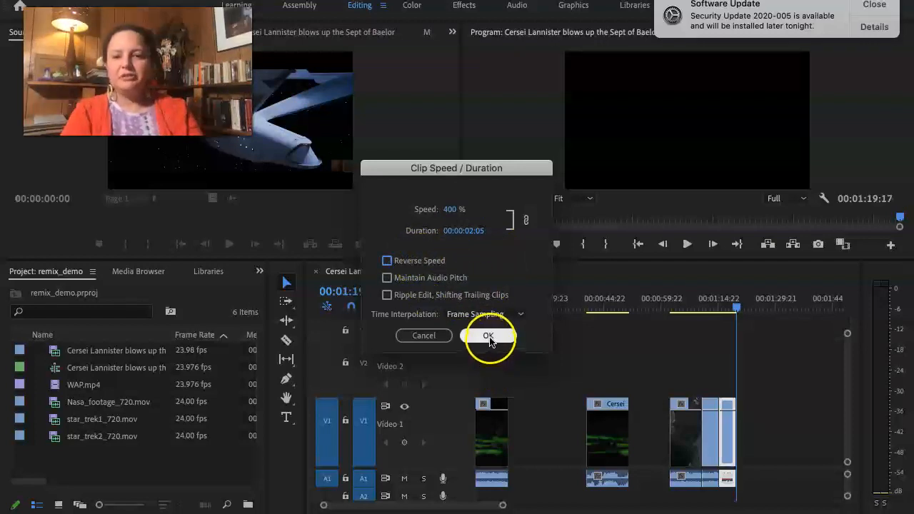
click(489, 337)
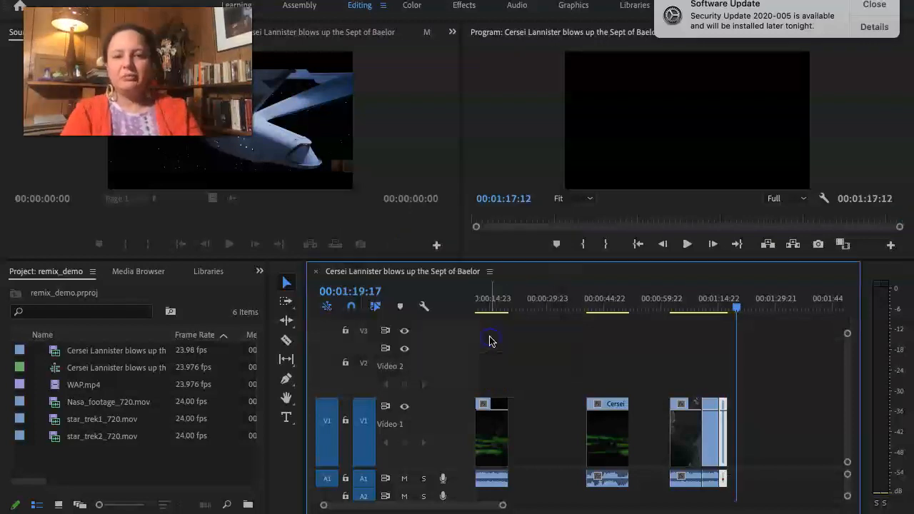
Play back the altered clips, and duplicate the last two on V1 at 00:01:17:12.
click(703, 296)
key(space)
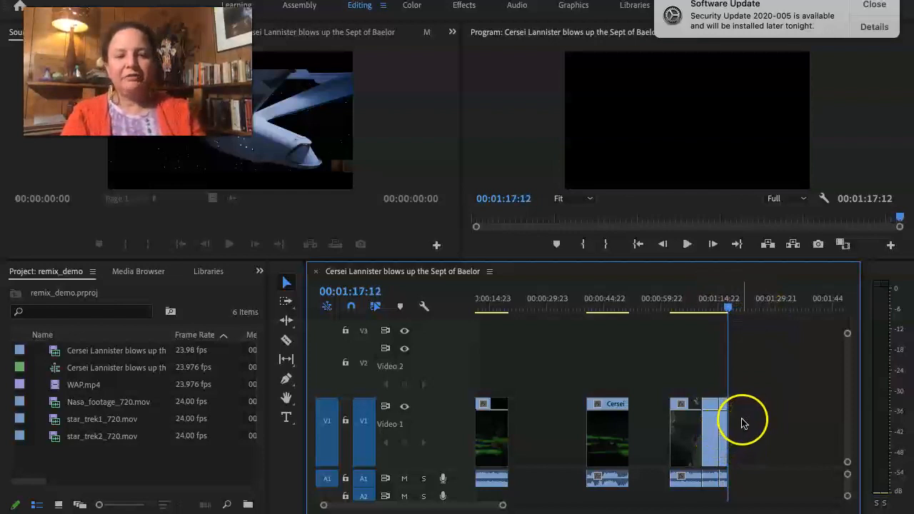
drag(742, 420, 704, 441)
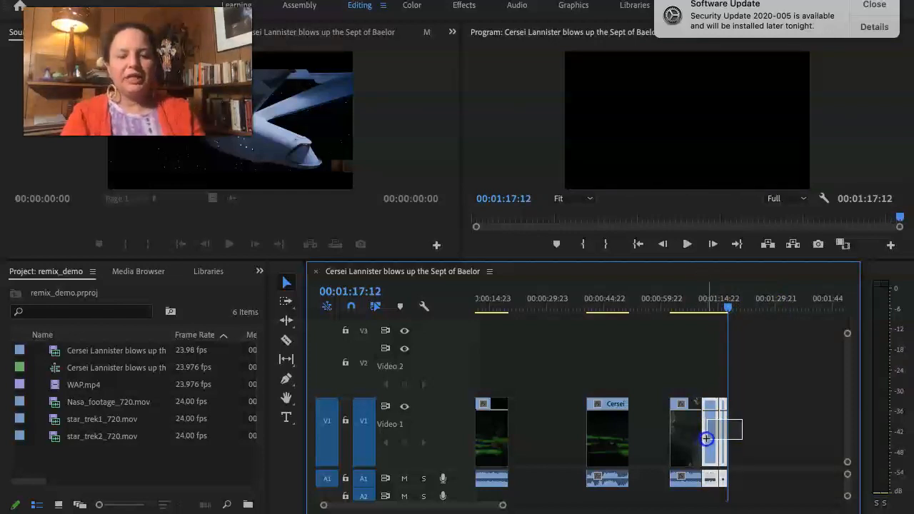
drag(707, 439, 706, 438)
click(746, 436)
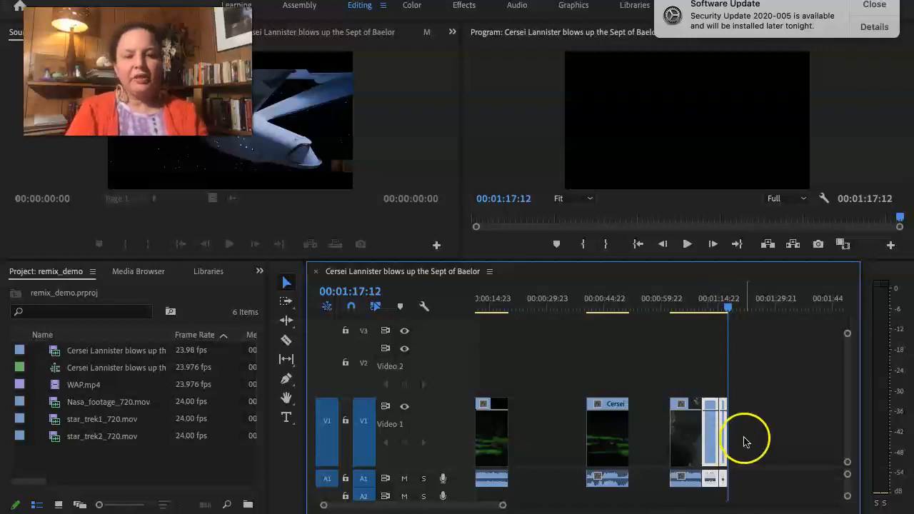
key(super+v)
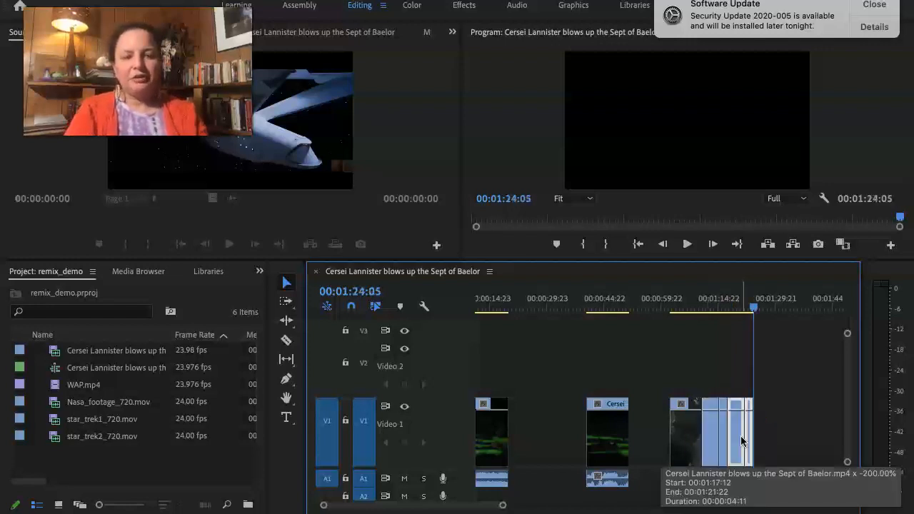
Select both newly pasted clips at the end of V1 and apply a speed of 200% to them together.
click(739, 430)
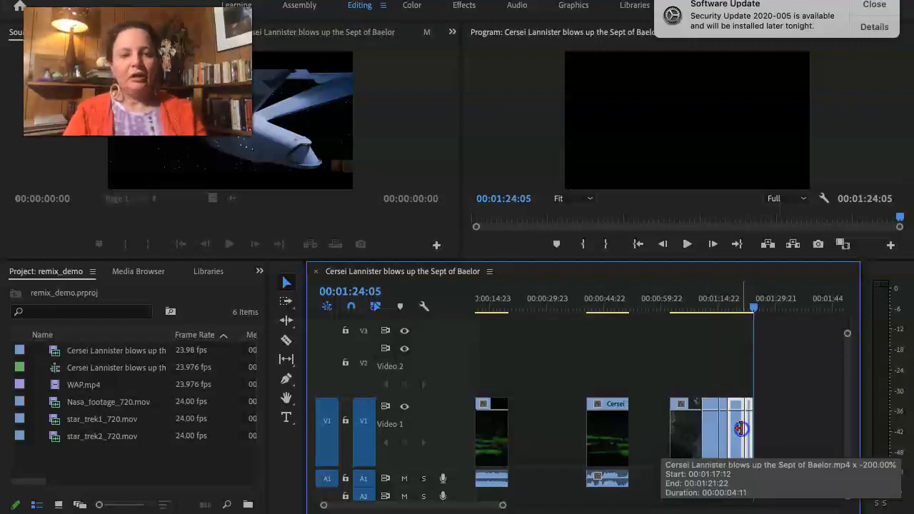
click(740, 429)
click(748, 431)
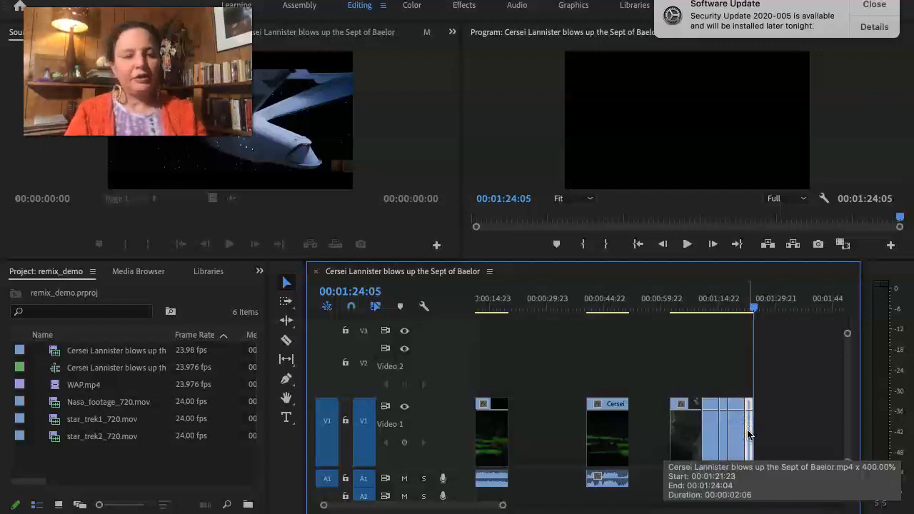
shift+click(739, 429)
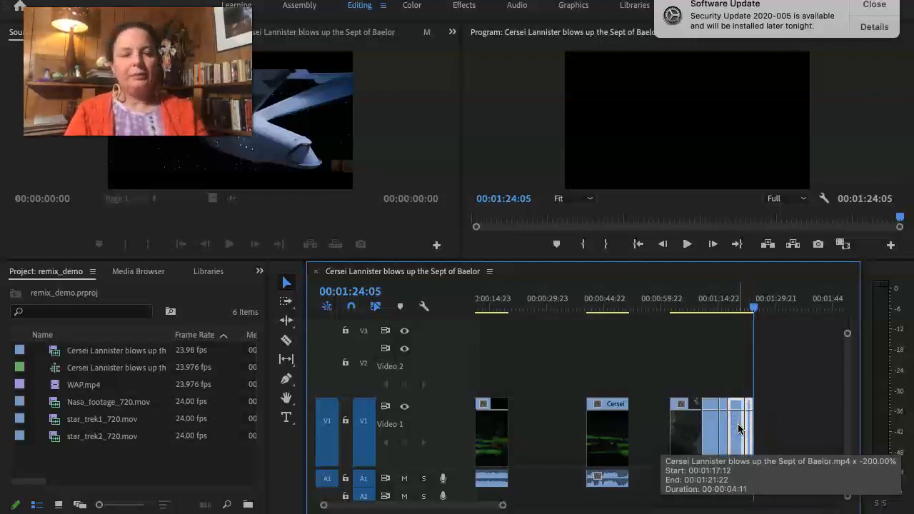
right_click(739, 429)
drag(642, 508, 658, 468)
scroll(650, 495, down, 5)
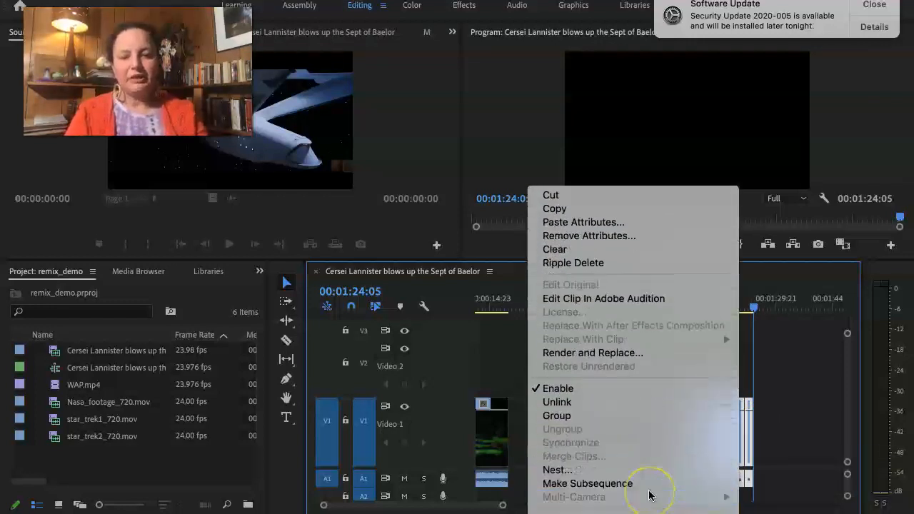
click(631, 501)
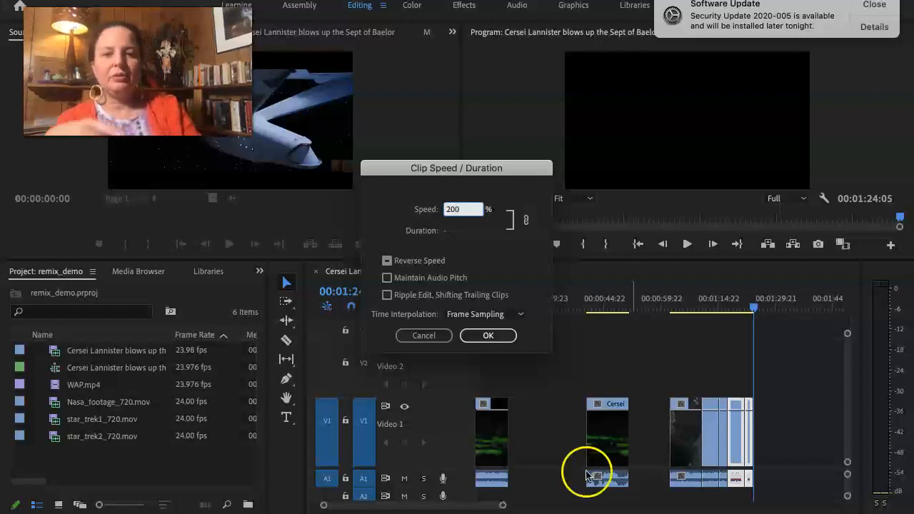
click(485, 336)
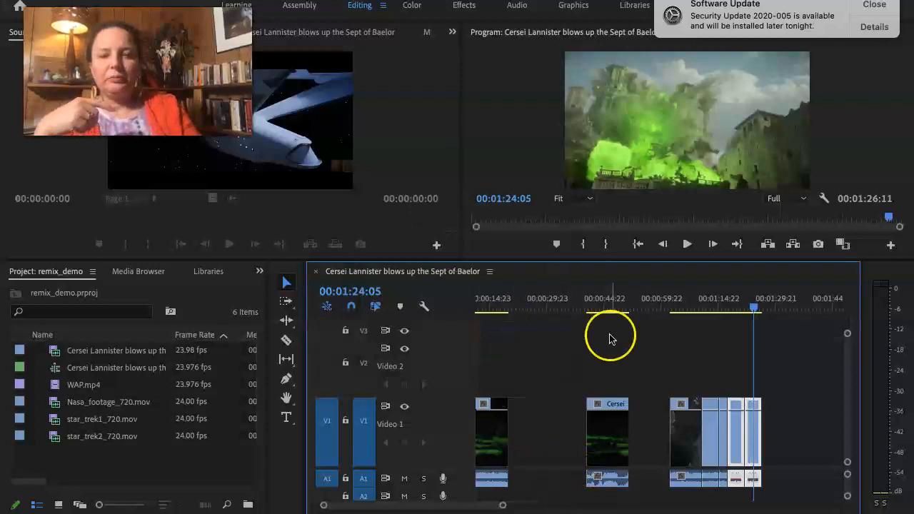
Set the speed of the clip starting at 00:01:17:12 to 800%, leaving Reverse Speed enabled.
right_click(736, 444)
click(789, 440)
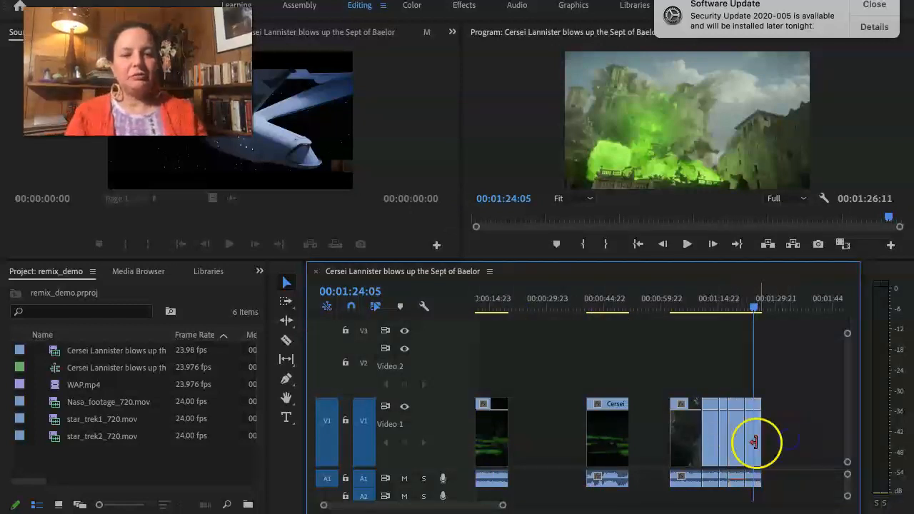
click(735, 434)
right_click(736, 436)
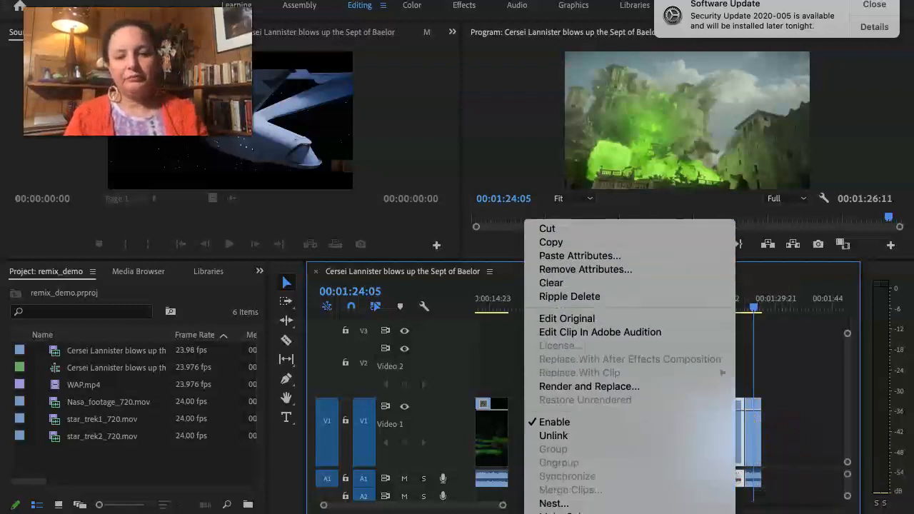
scroll(634, 336, down, 5)
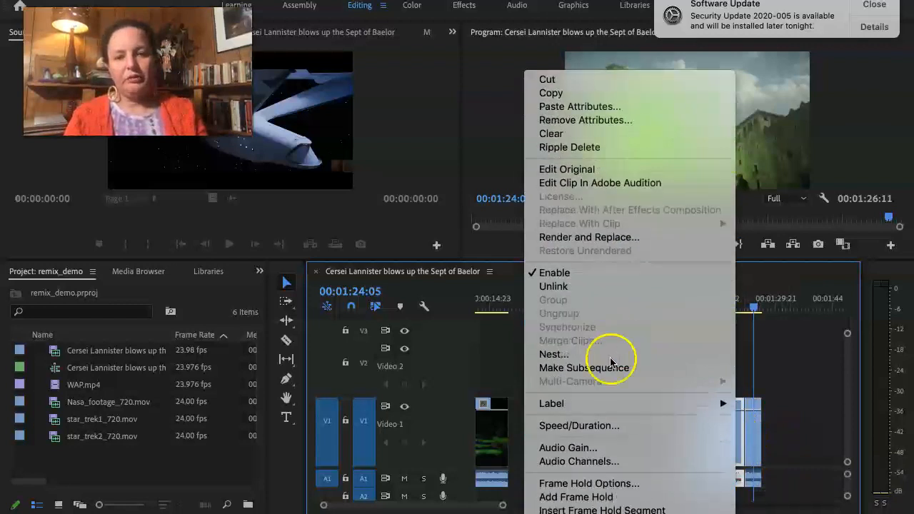
click(583, 426)
double_click(463, 209)
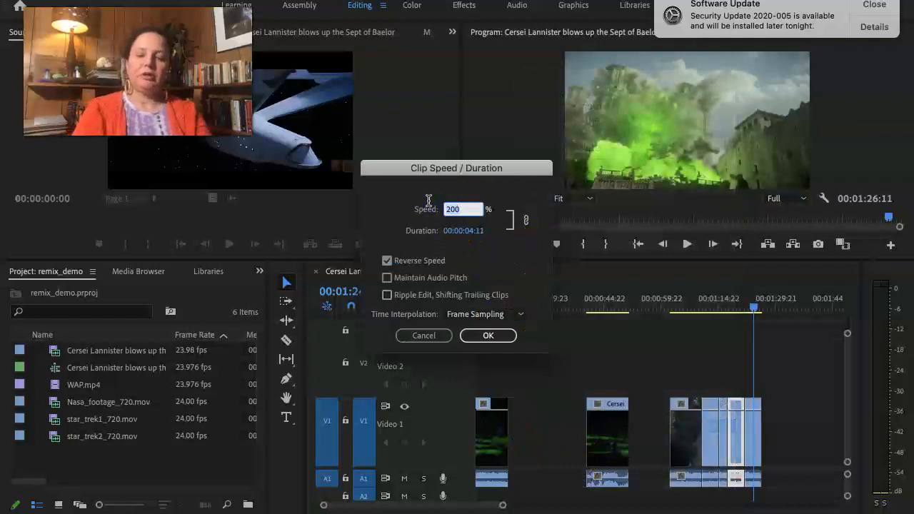
click(472, 335)
Select the last clip on V1 and set its speed to 1600% without Reverse Speed.
click(750, 435)
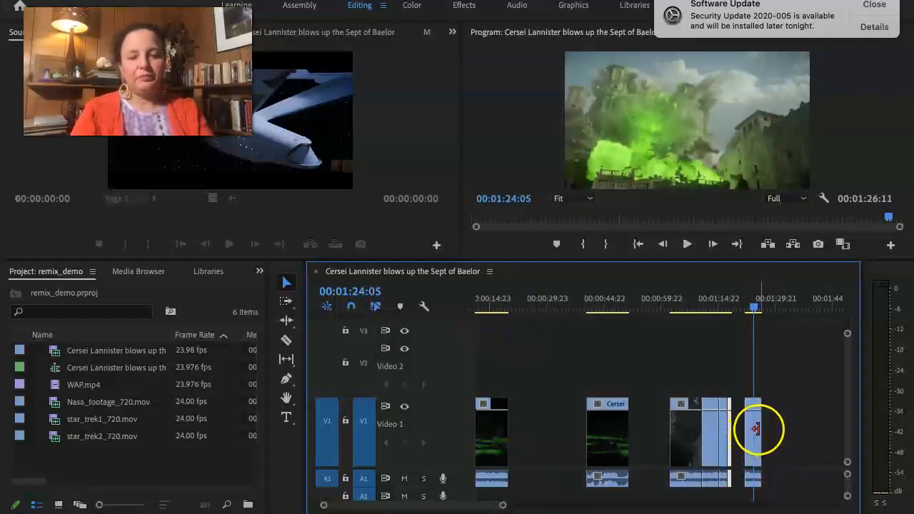
click(759, 426)
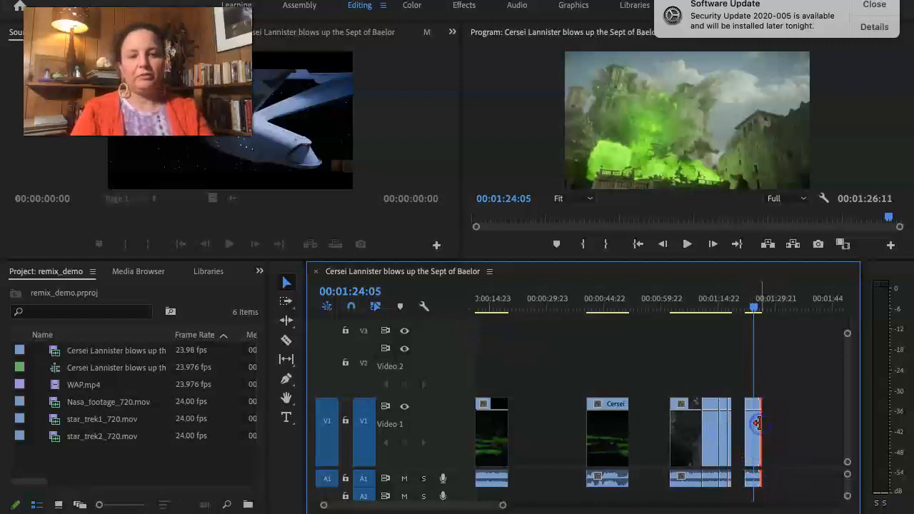
click(795, 429)
click(749, 441)
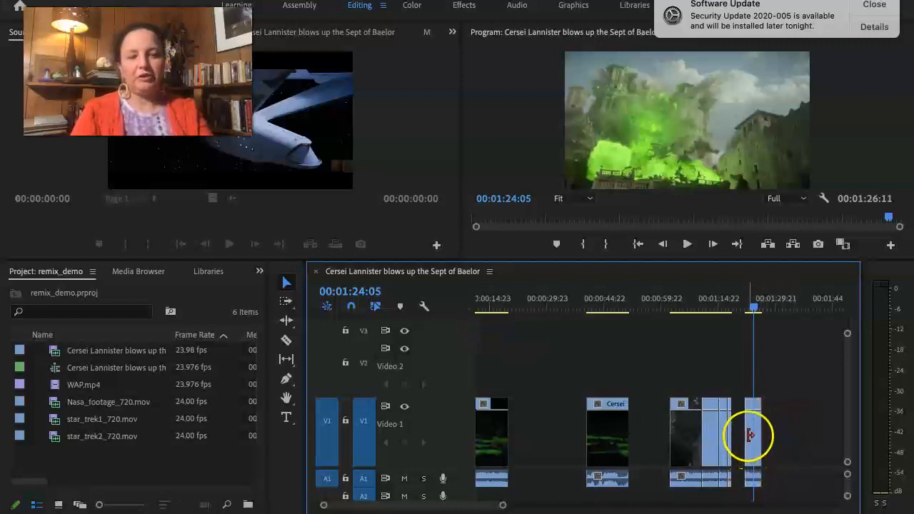
double_click(749, 436)
double_click(757, 426)
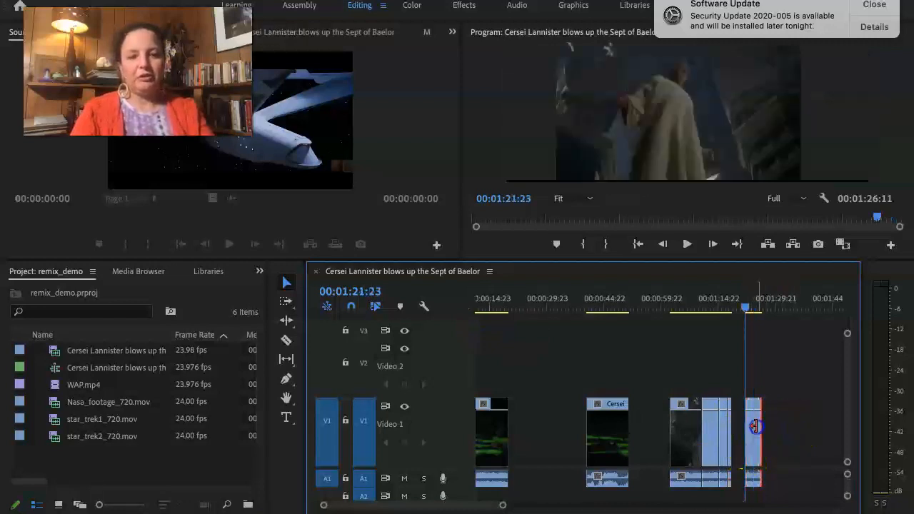
double_click(755, 427)
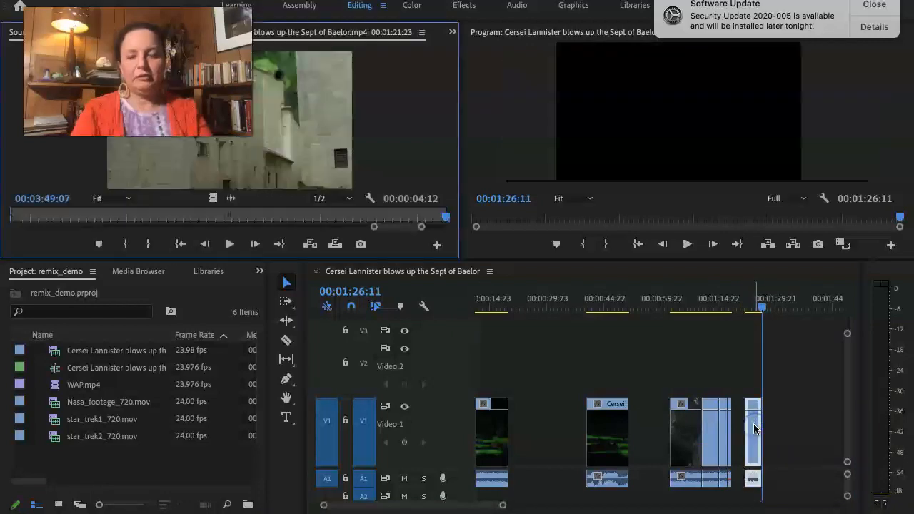
right_click(752, 422)
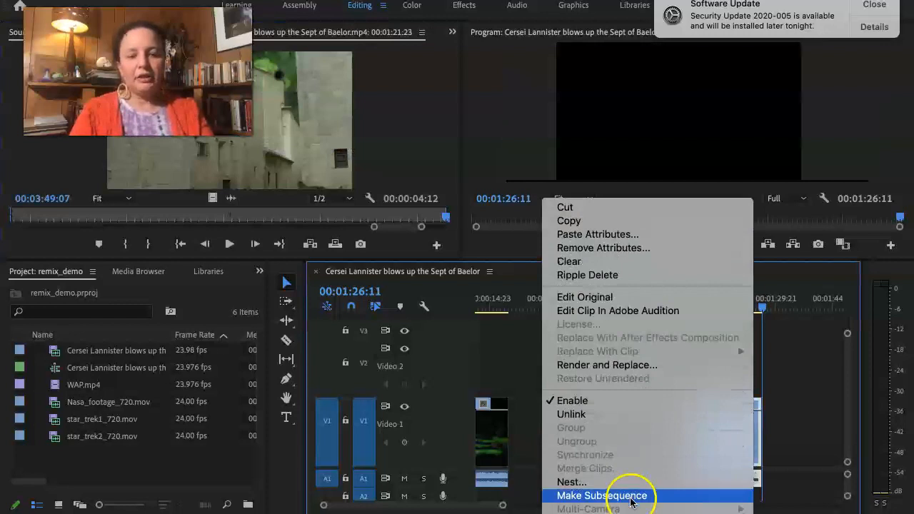
mouse_move(630, 512)
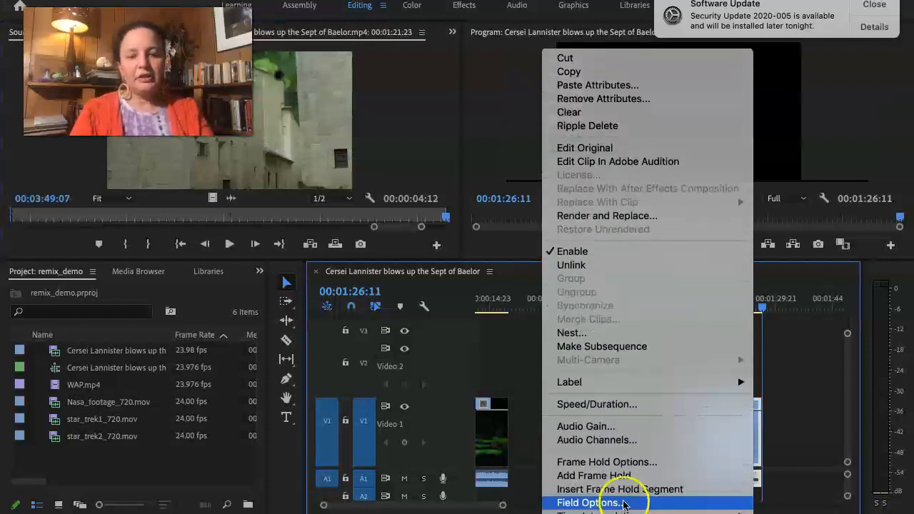
click(643, 404)
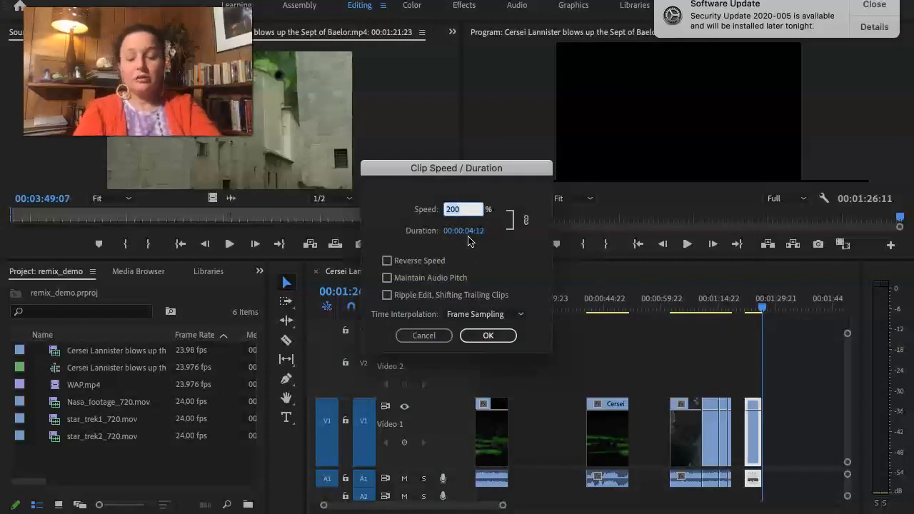
text(1600)
click(476, 337)
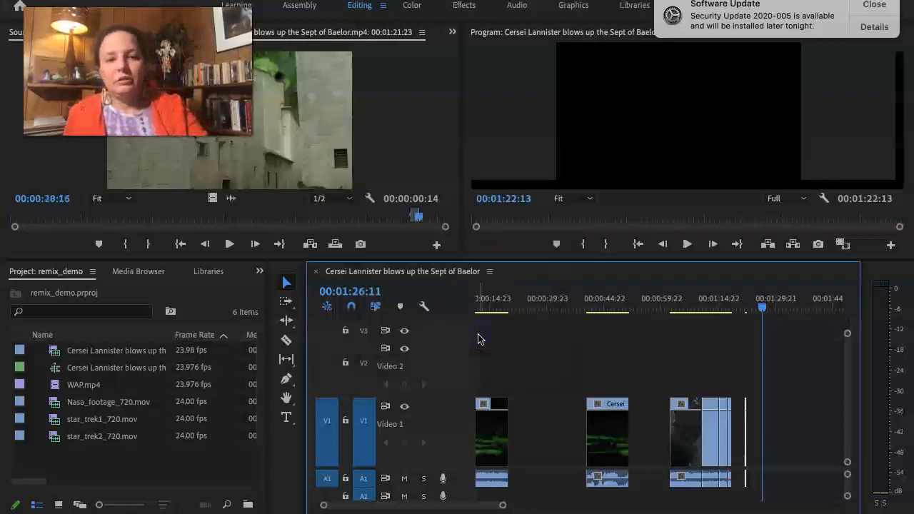
Try extending the end of the last V1 clip by 00:00:01:21, and undo the trim.
drag(745, 441, 745, 437)
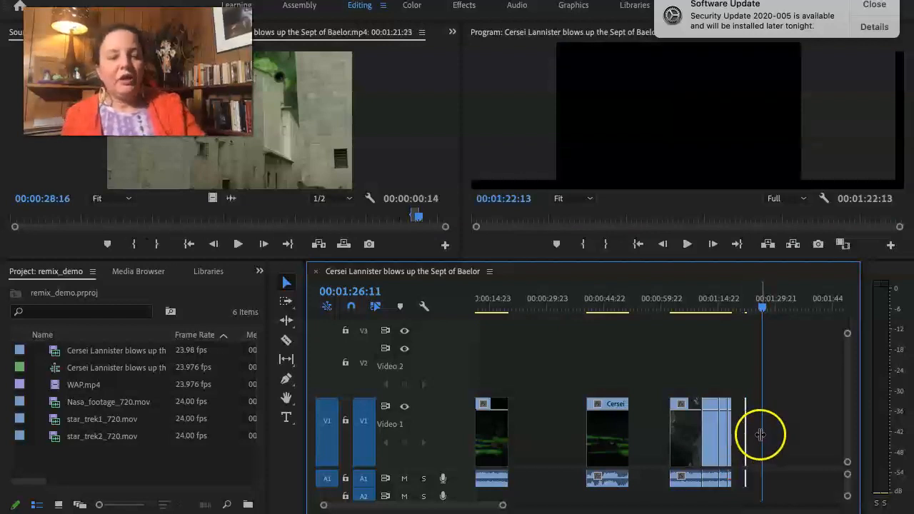
key(=)
key(=)
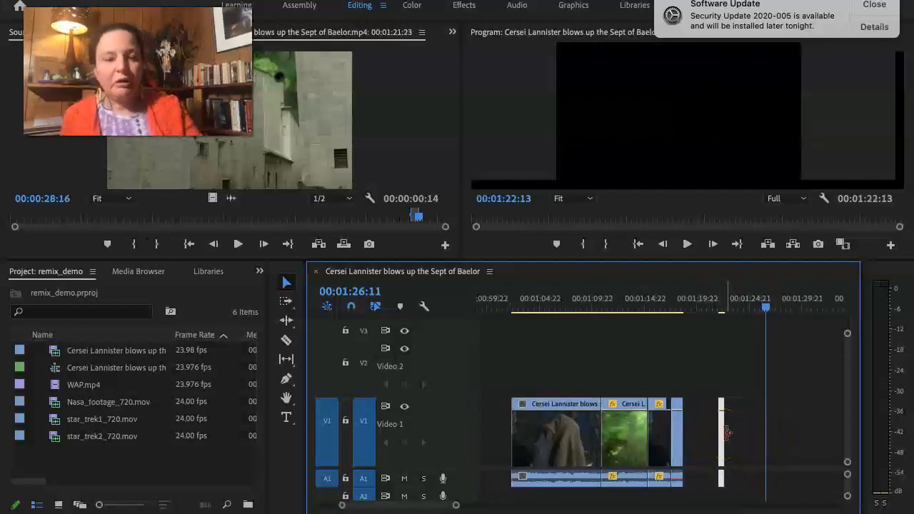
scroll(725, 433, up, 2)
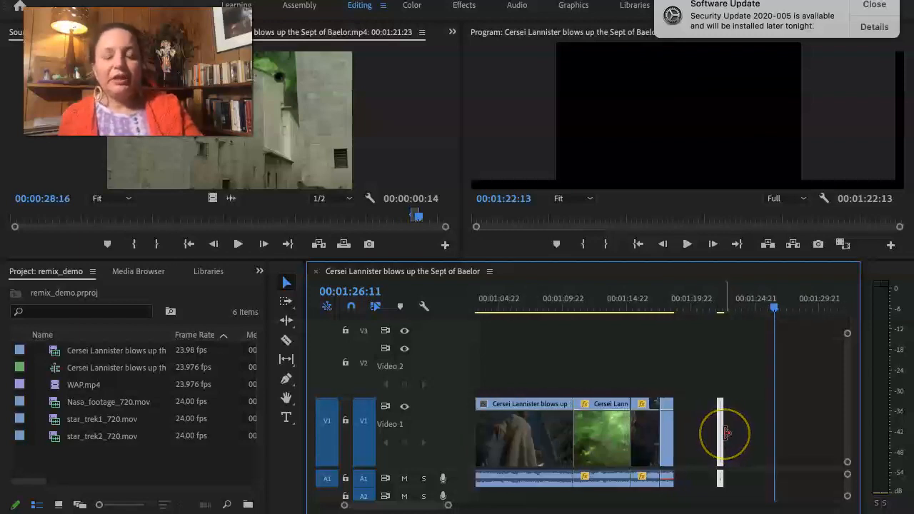
drag(726, 432, 752, 437)
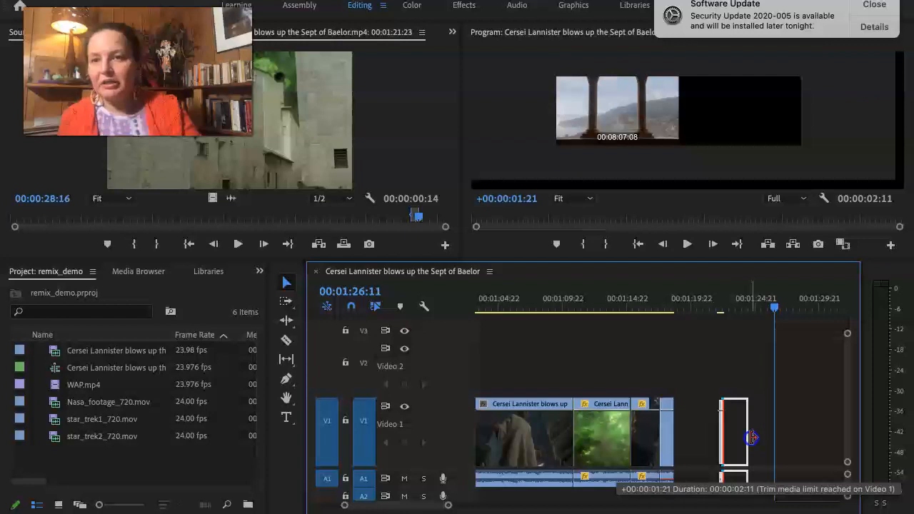
drag(752, 437, 752, 438)
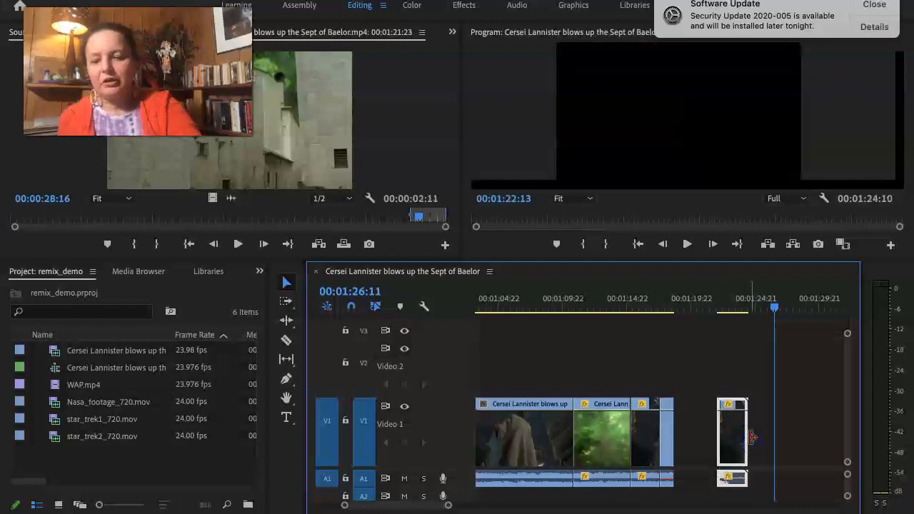
key(super+z)
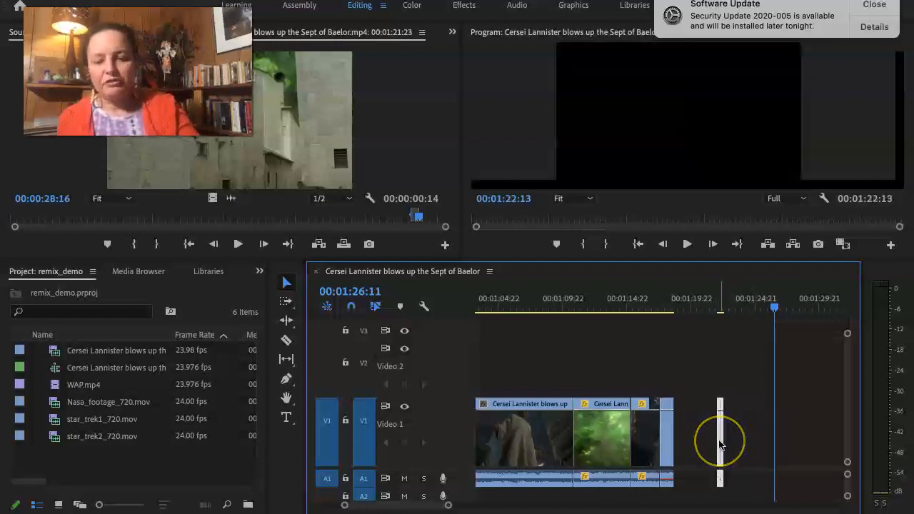
Move the last V1 clip flush against the preceding clip, and play the sequence from 00:01:08:10.
drag(720, 444, 680, 437)
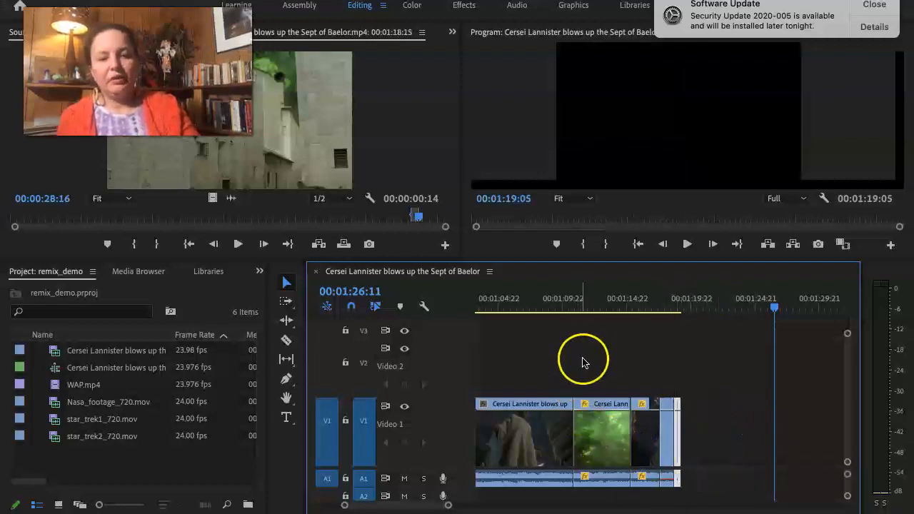
click(544, 302)
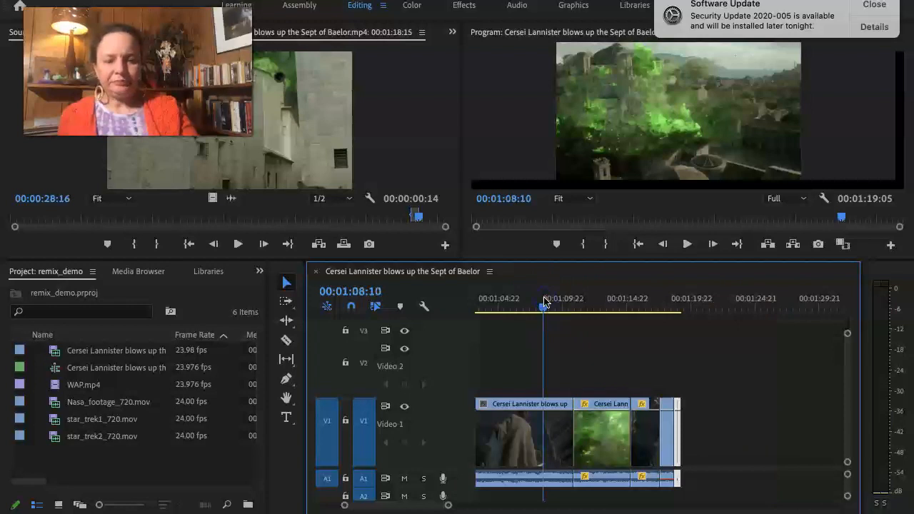
key(space)
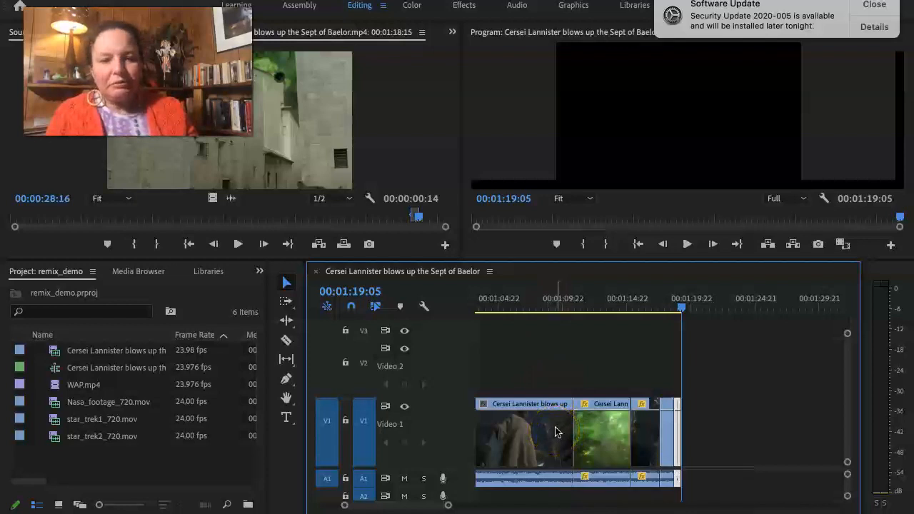
Place WAP.mp4 from the project on Video 2 at the very start of the sequence.
scroll(557, 432, down, 5)
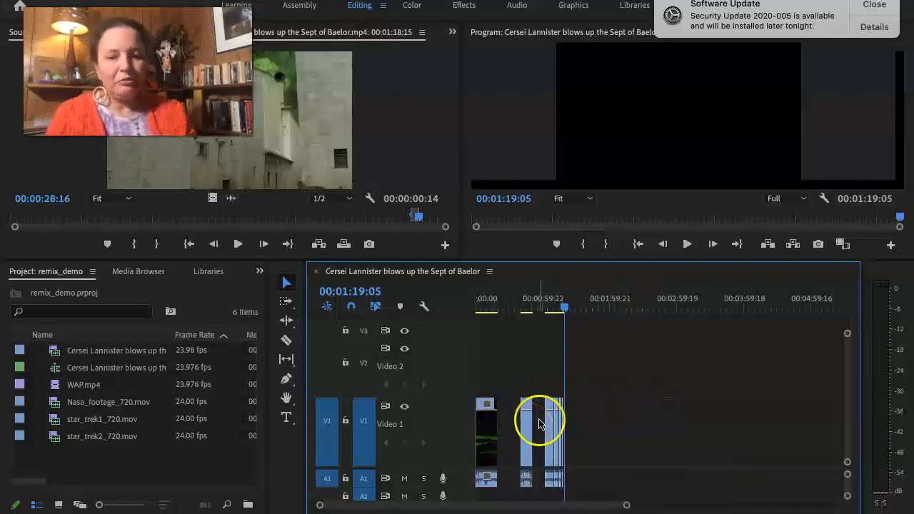
scroll(557, 407, up, 5)
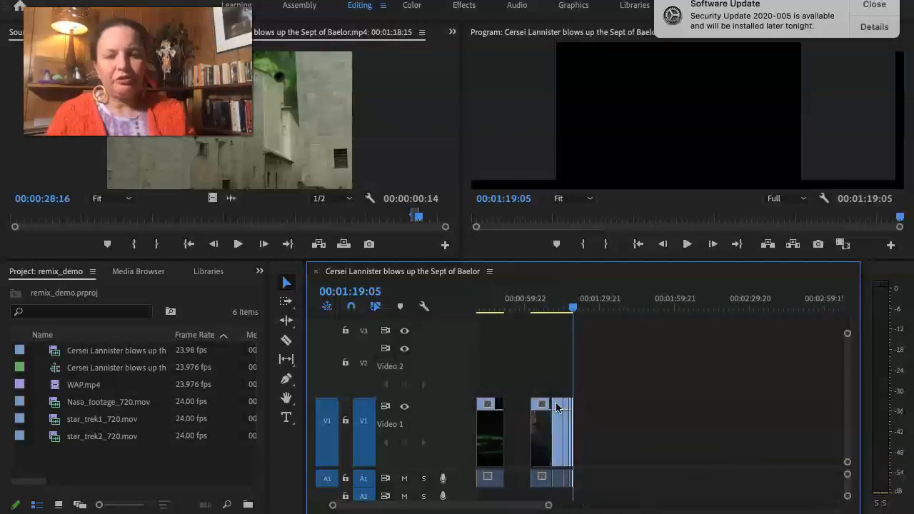
scroll(557, 407, down, 5)
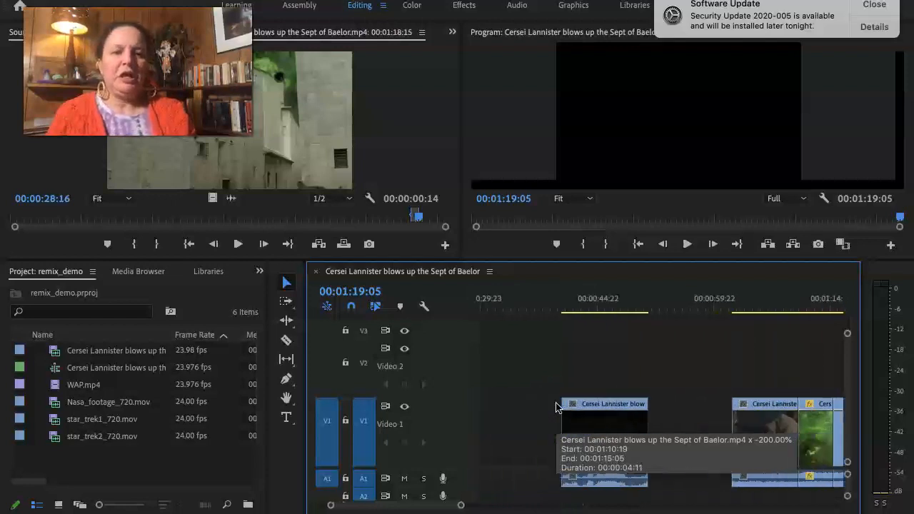
scroll(558, 407, down, 3)
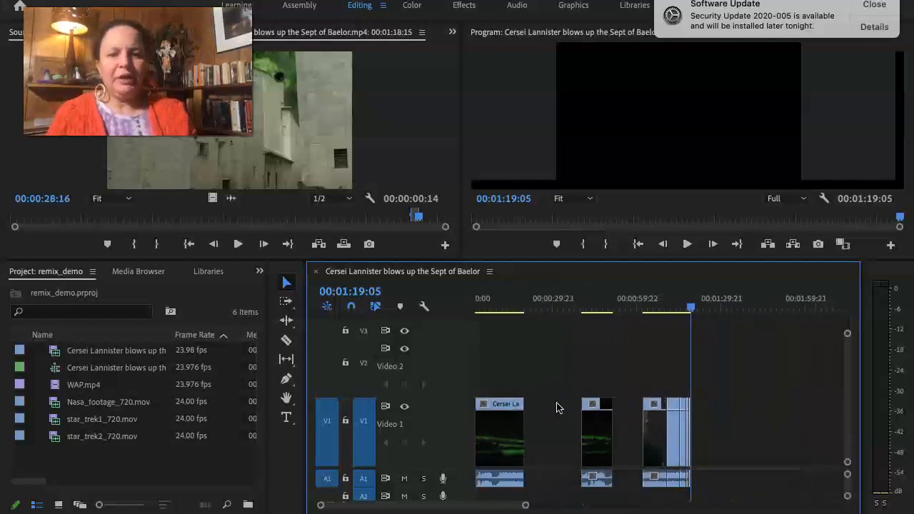
scroll(559, 407, down, 3)
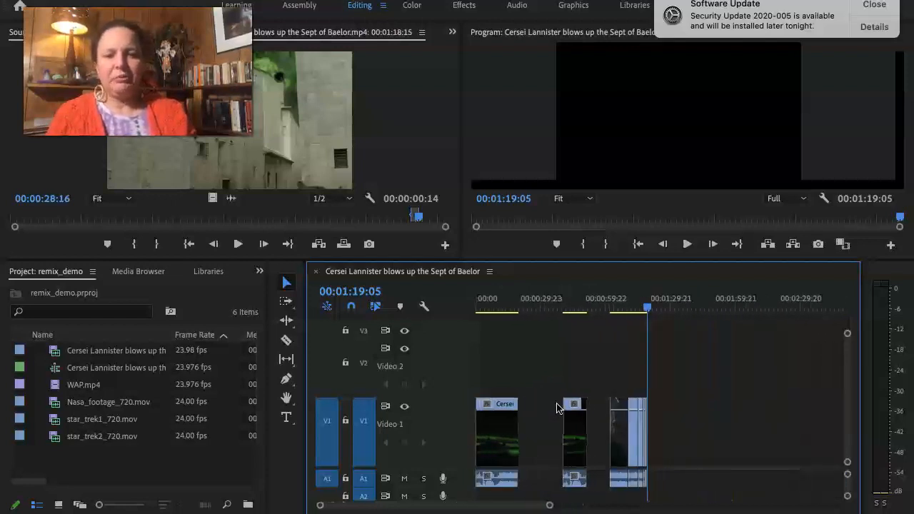
click(68, 389)
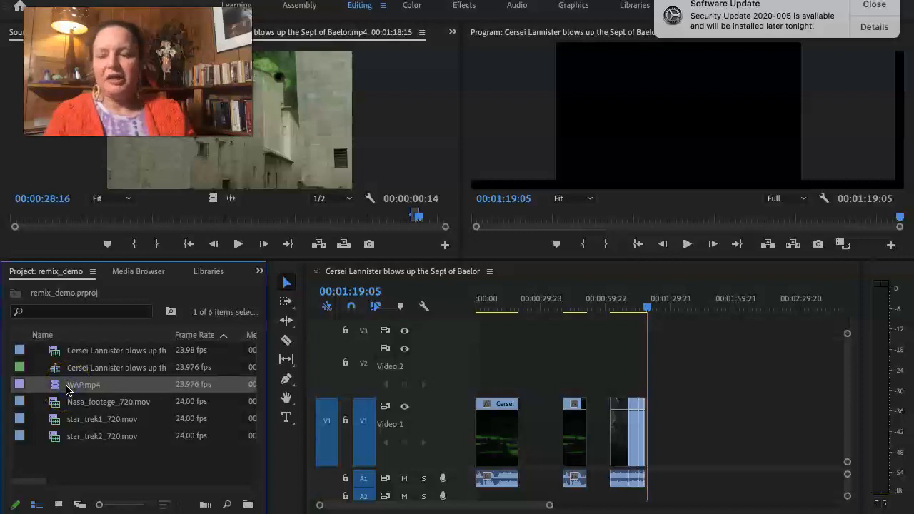
drag(70, 388, 484, 369)
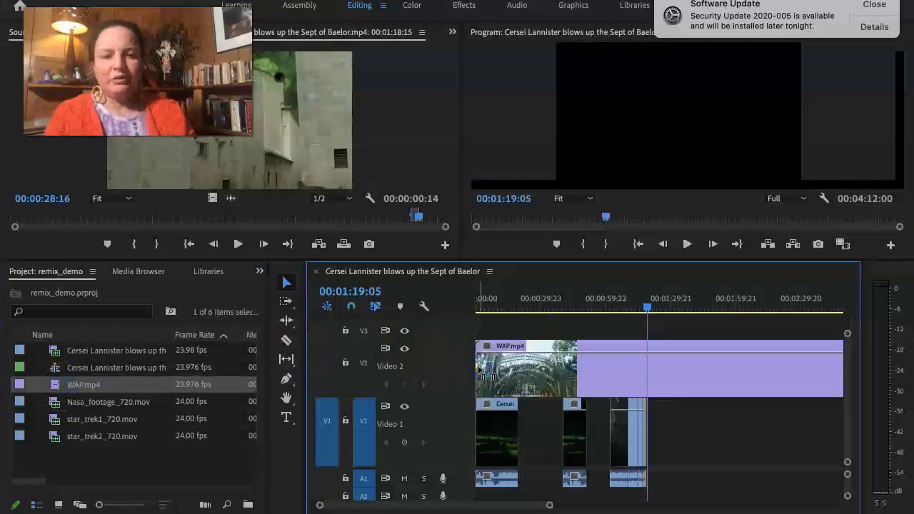
click(510, 372)
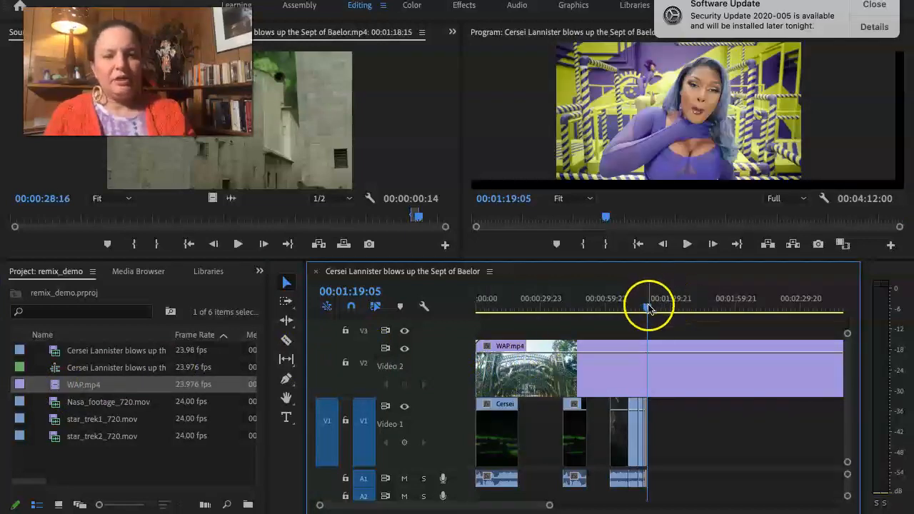
Split WAP.mp4 at 00:02:15:10, delete the portion before the cut, and move the remaining piece to the start of V2.
drag(644, 308, 771, 355)
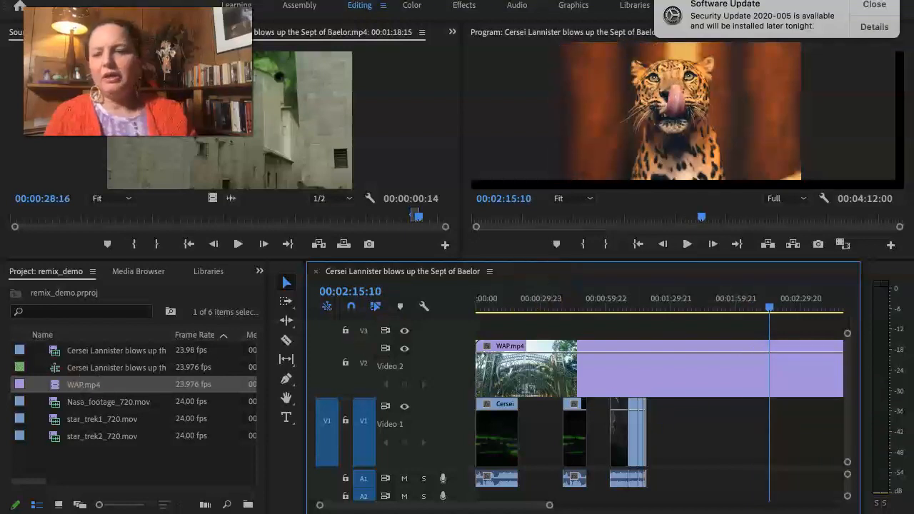
click(287, 340)
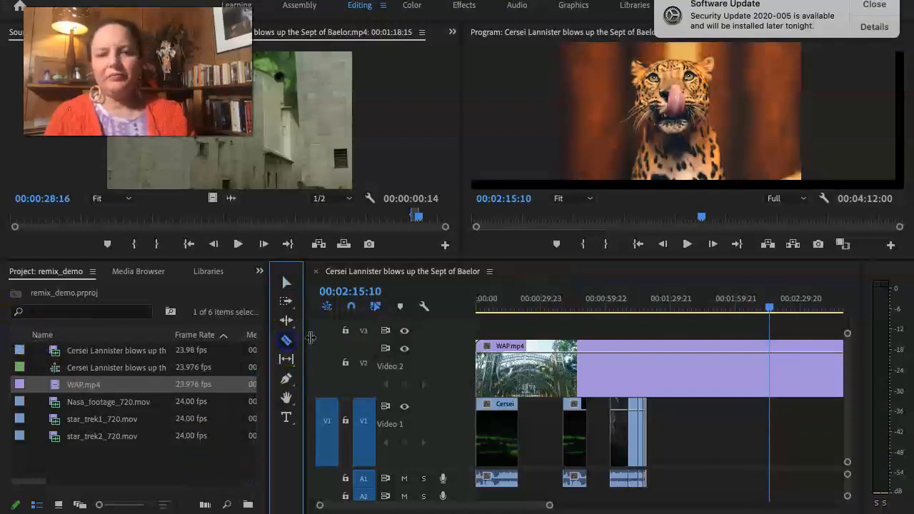
click(770, 374)
click(632, 357)
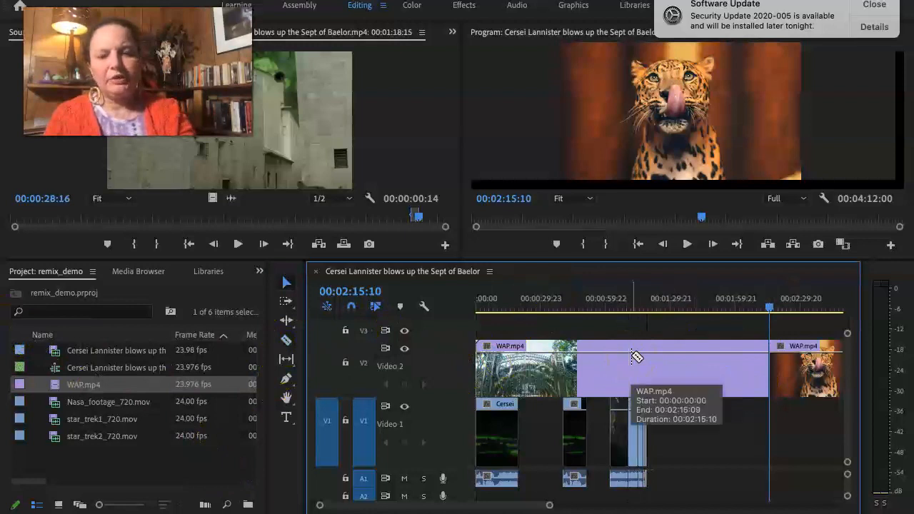
click(632, 358)
key(Delete)
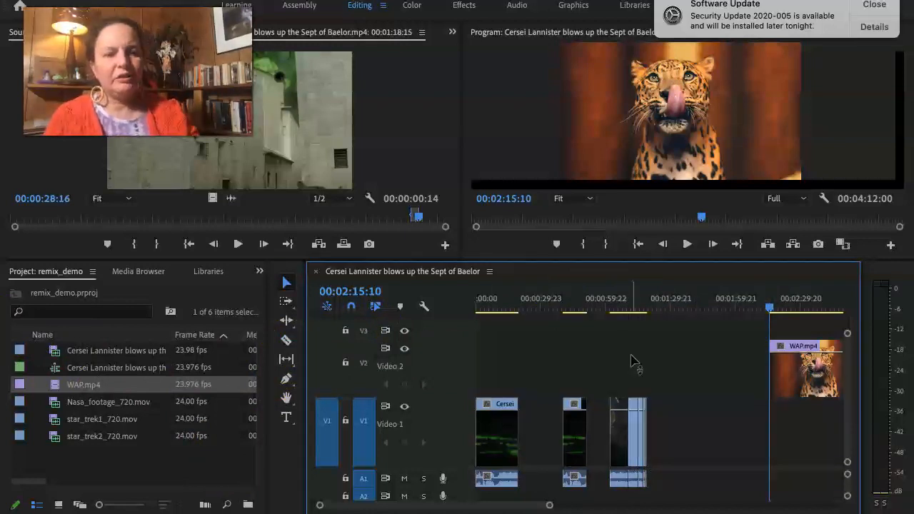
drag(808, 390, 473, 394)
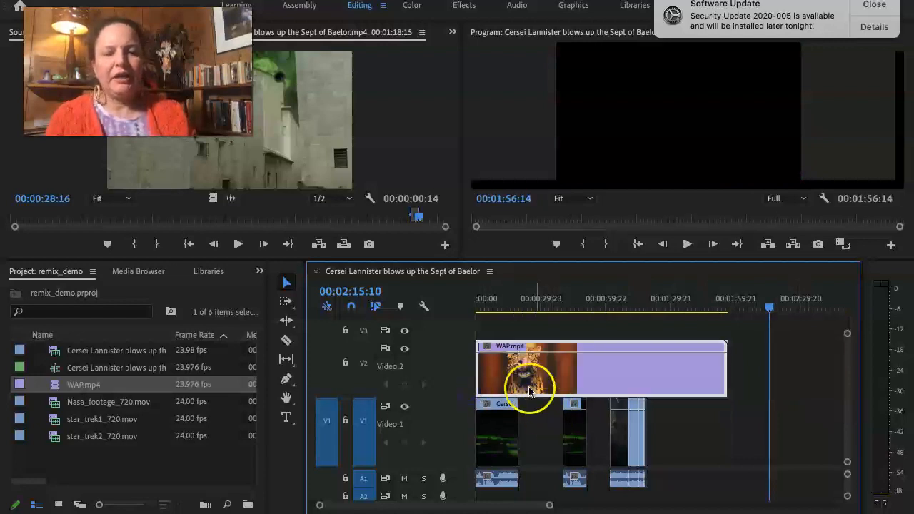
Cut WAP.mp4 where the V1 clips end at 00:01:19:05, delete the excess, and play back from 00:00:02:23.
click(502, 300)
drag(502, 300, 648, 345)
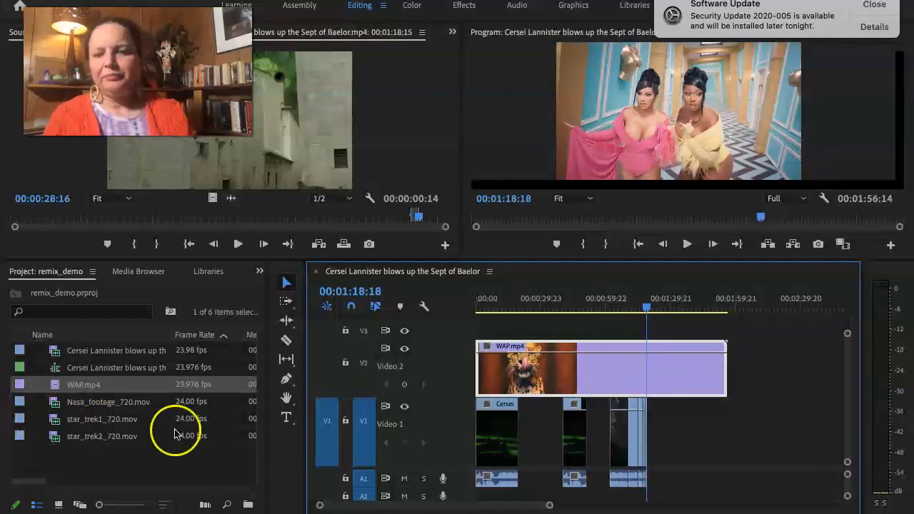
click(286, 340)
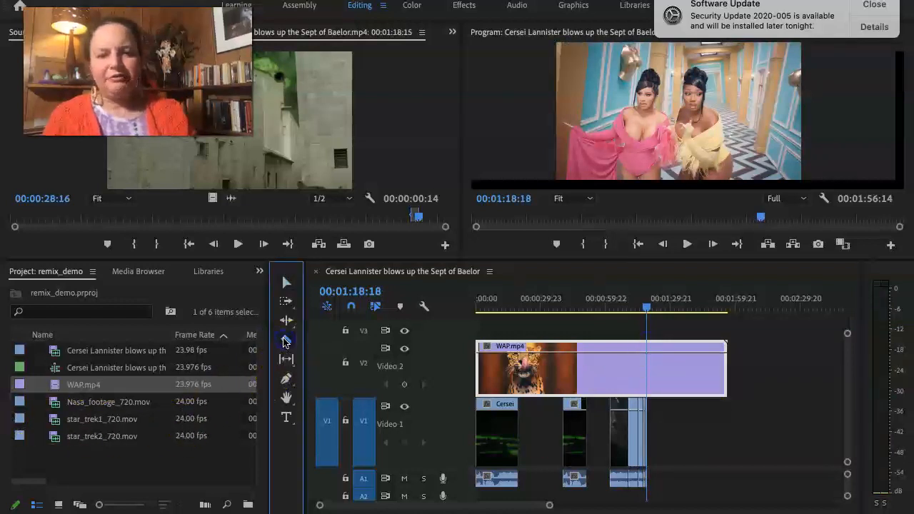
click(647, 364)
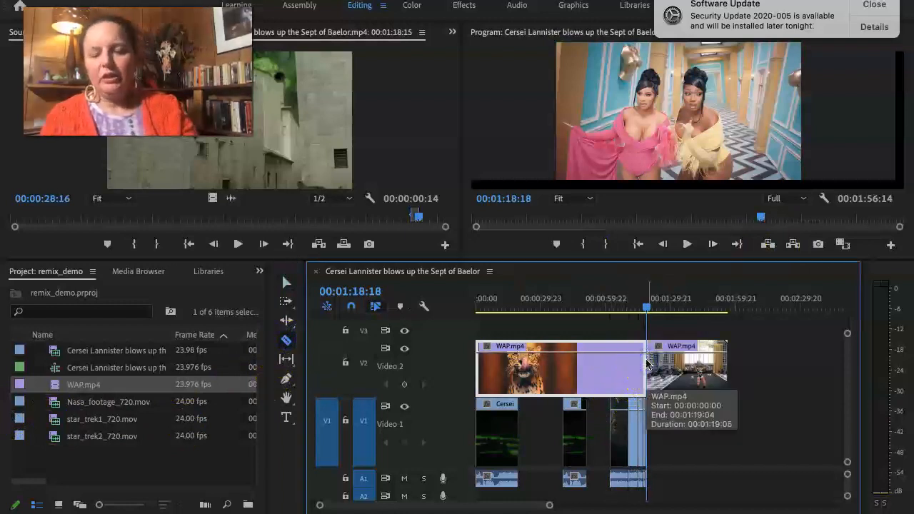
key(v)
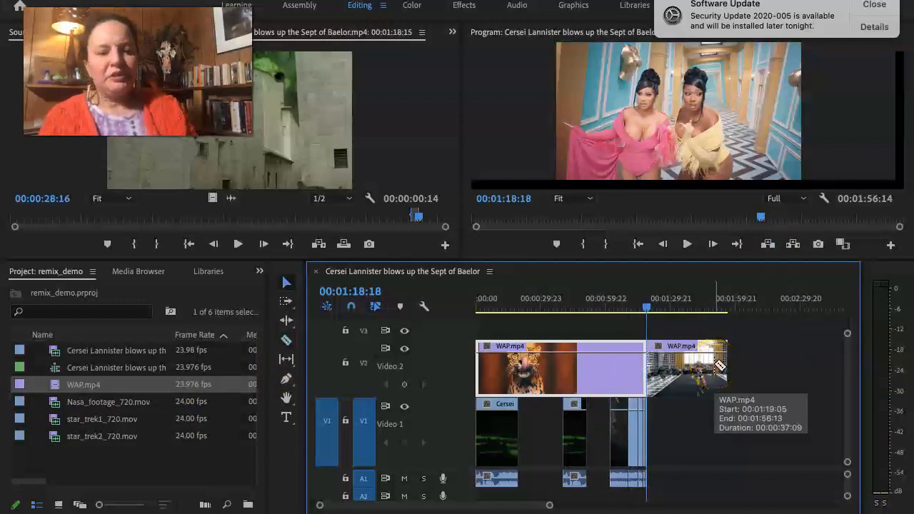
click(687, 368)
key(Delete)
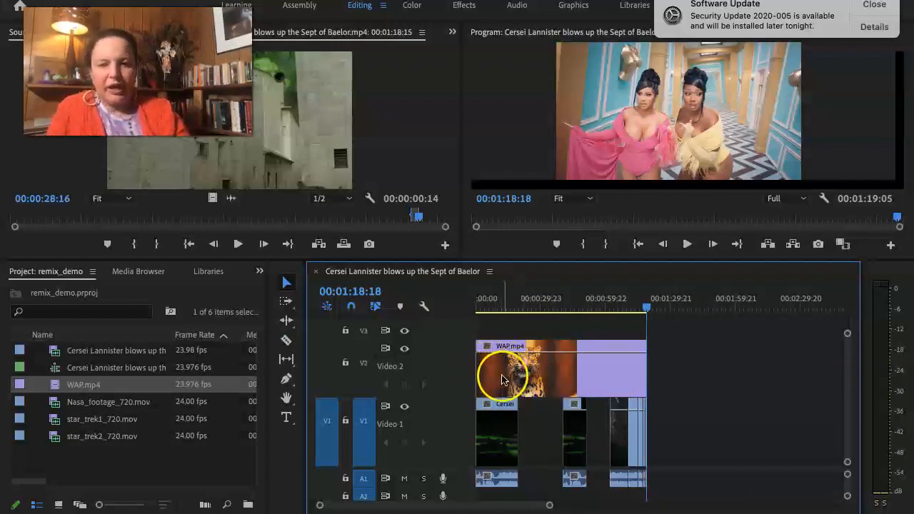
click(484, 298)
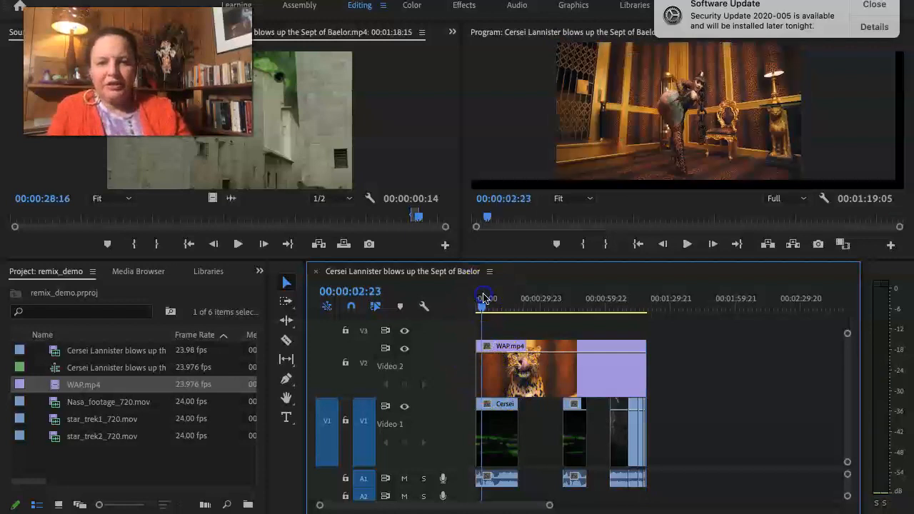
key(space)
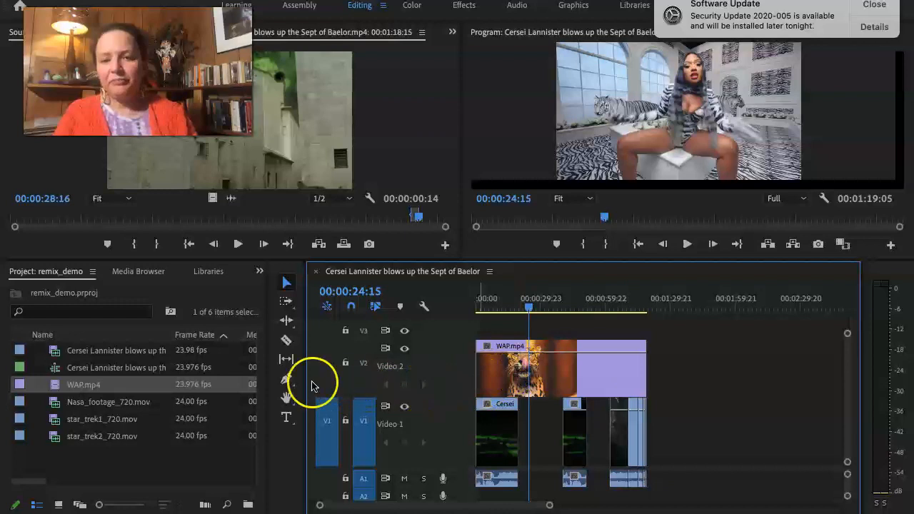
Activate the Pen tool and check that the keyframe line of WAP.mp4 on V2 controls Opacity.
click(288, 380)
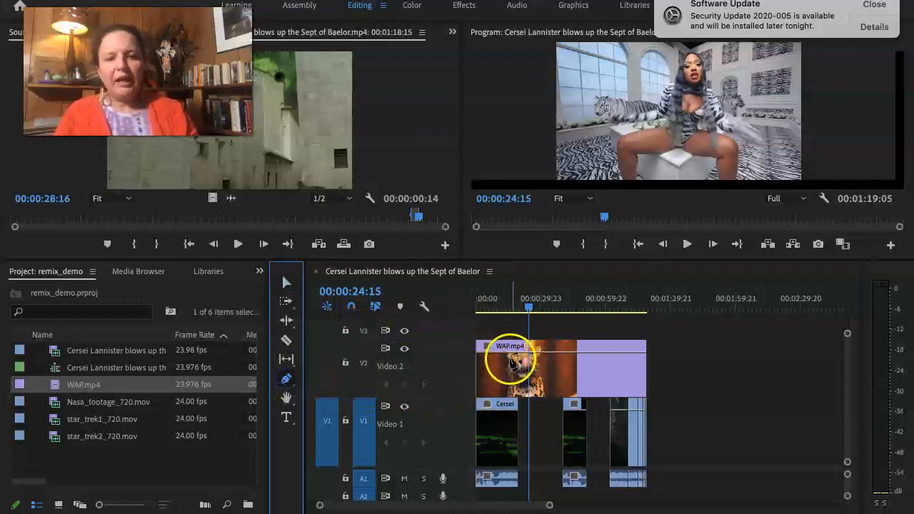
right_click(512, 366)
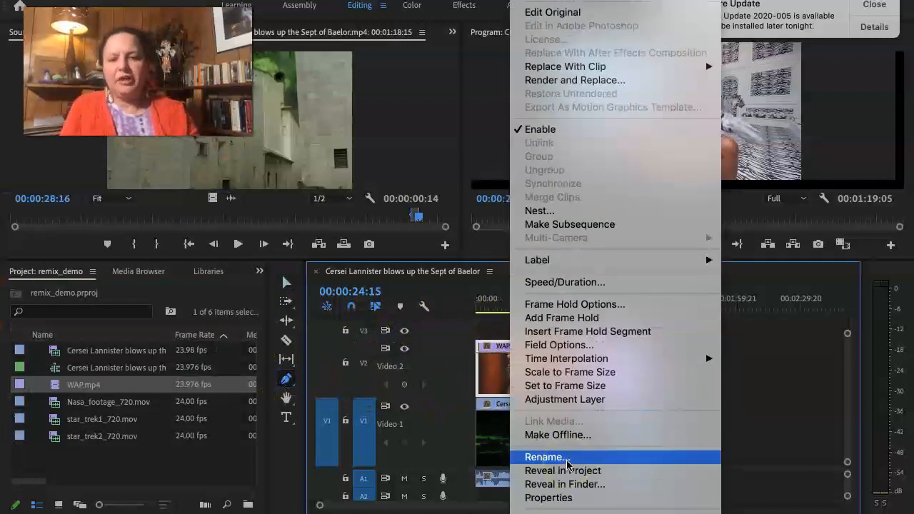
mouse_move(572, 512)
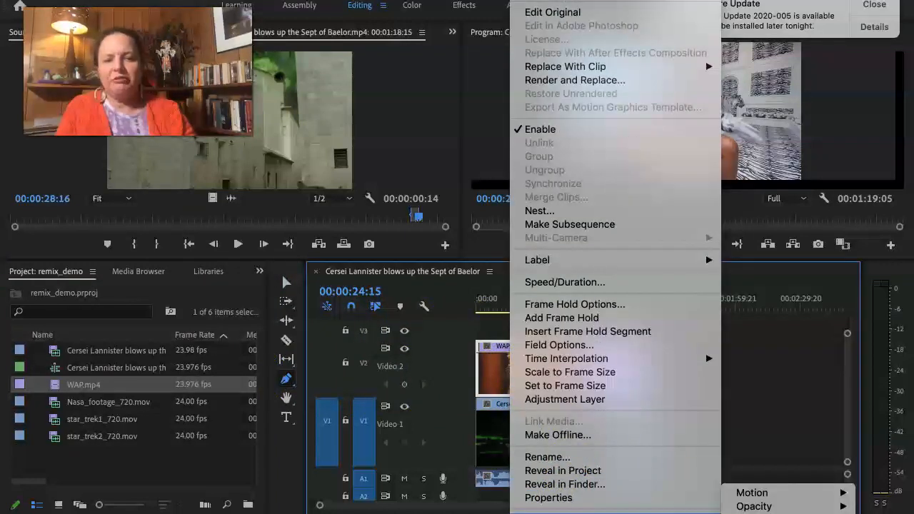
mouse_move(765, 506)
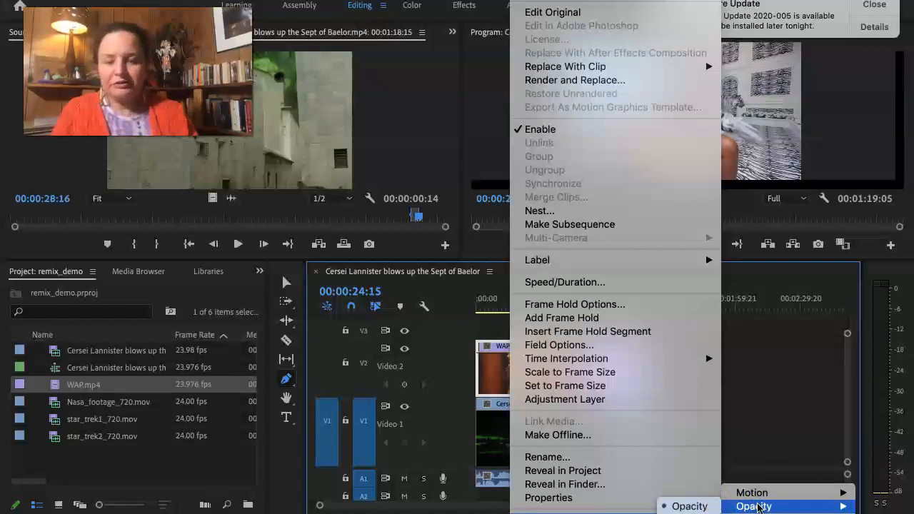
click(808, 347)
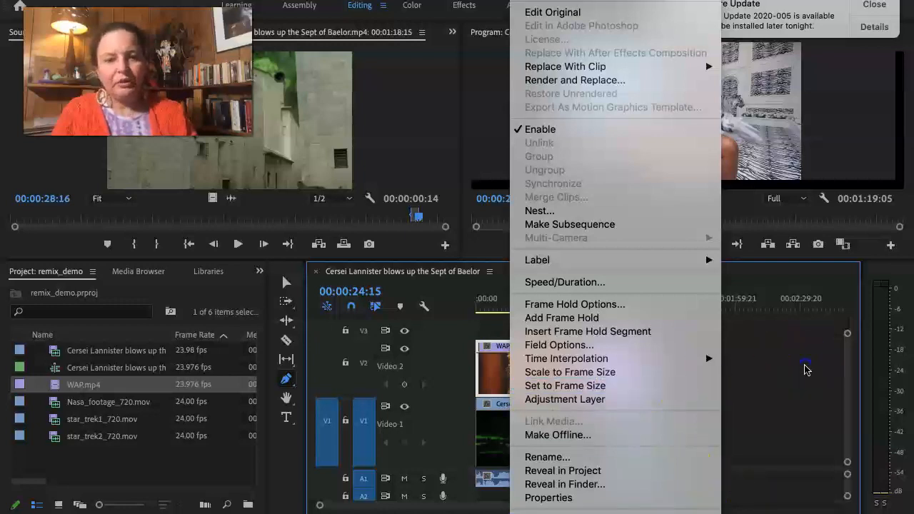
click(528, 361)
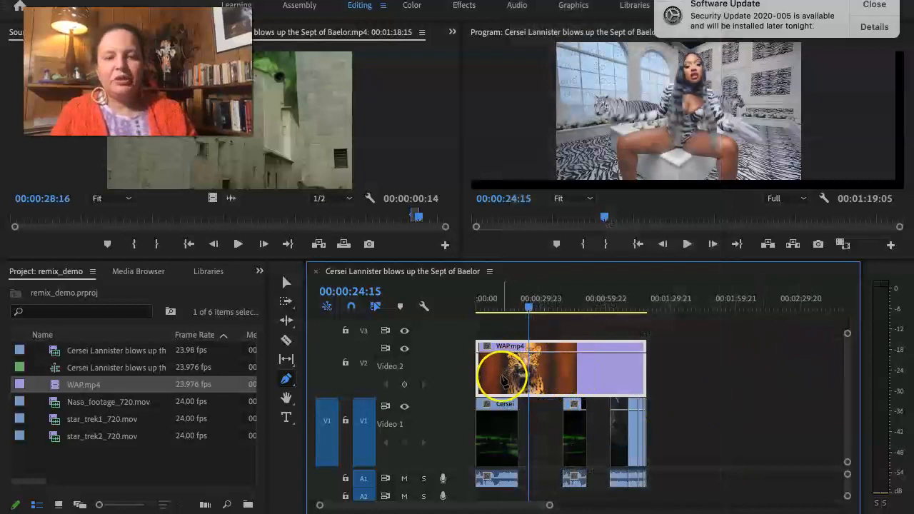
Add two opacity keyframes to WAP.mp4 just before the first V1 clip ends, and lower the earlier one to zero for a fade-in.
scroll(502, 378, up, 5)
scroll(502, 382, left, 3)
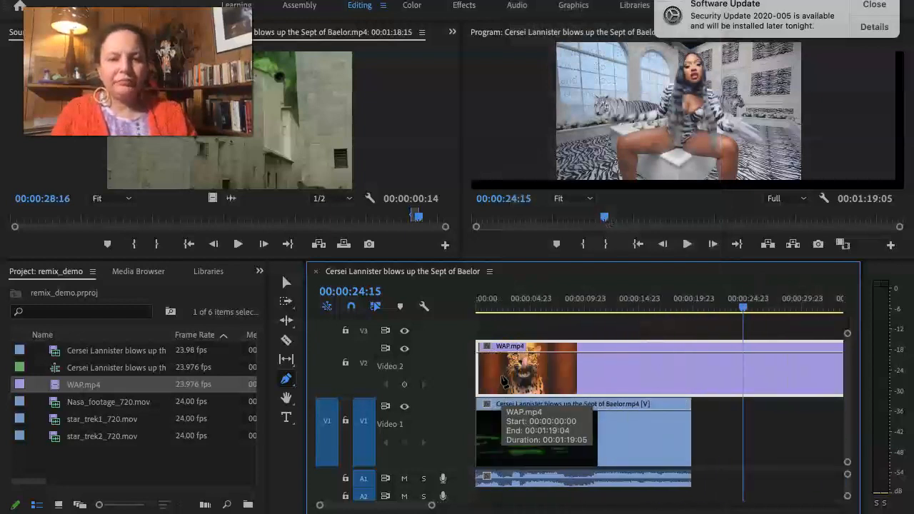
click(679, 351)
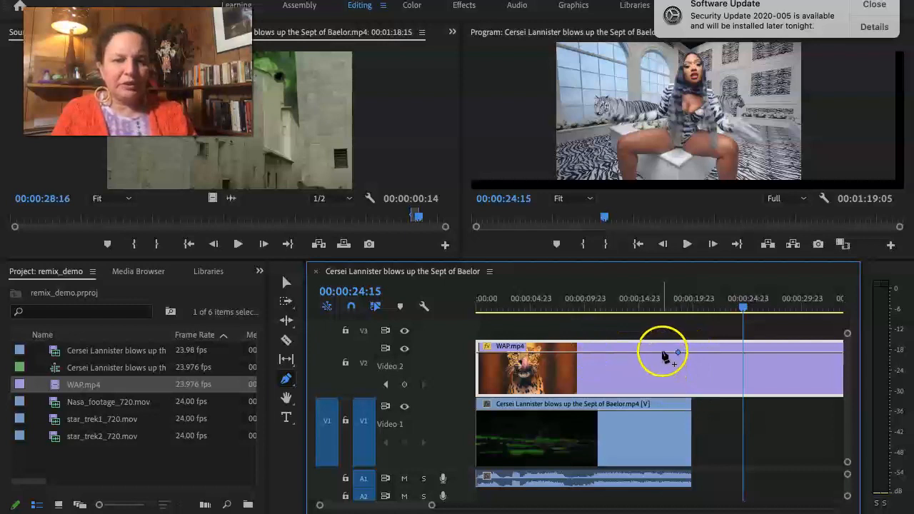
click(662, 352)
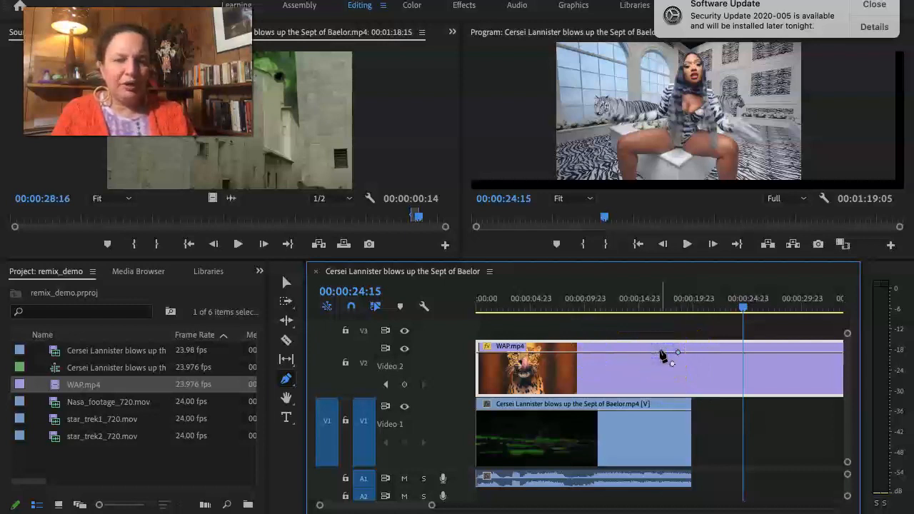
drag(662, 354, 660, 391)
Play back the sequence around the fade-in, and shift its upper keyframe slightly later while keeping it at 100.
click(593, 289)
key(space)
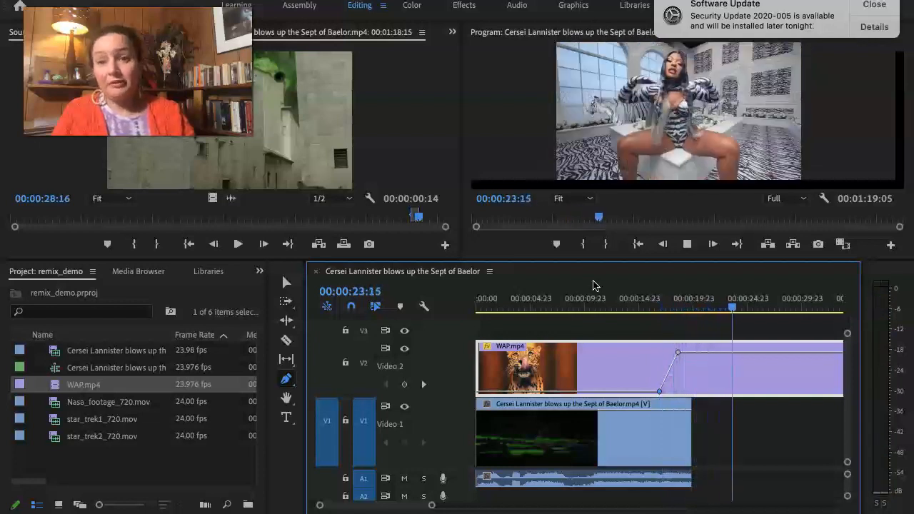
key(space)
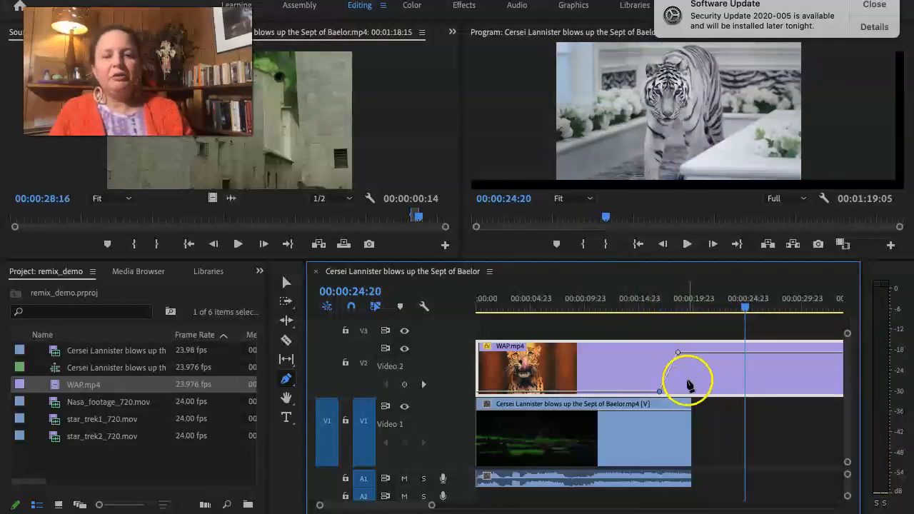
click(679, 352)
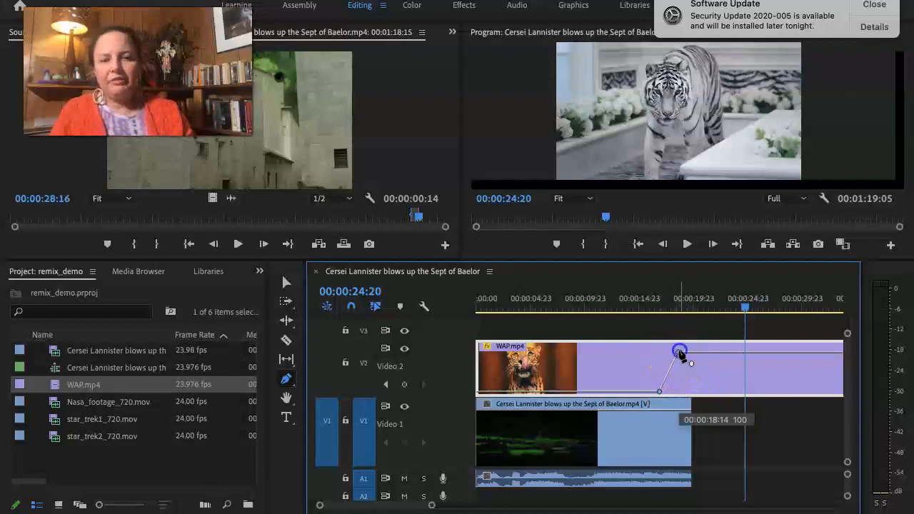
drag(680, 352, 678, 351)
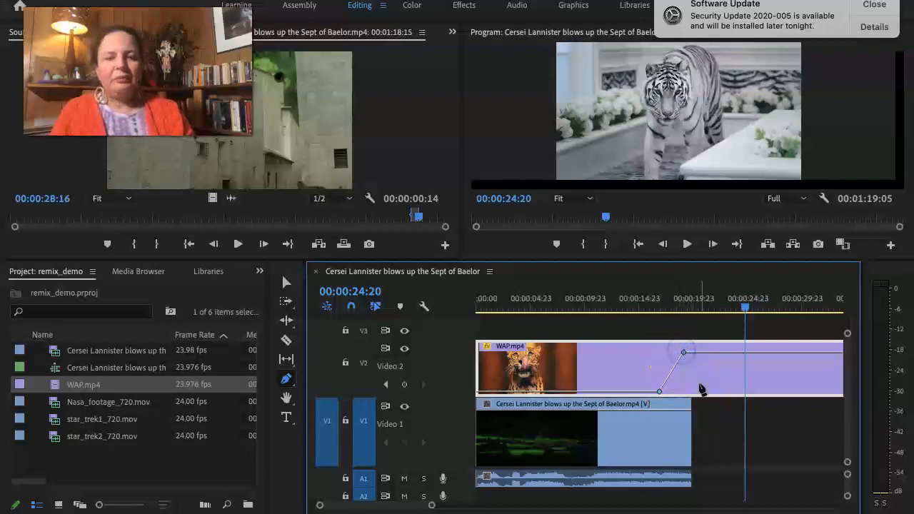
Dip WAP.mp4's opacity to zero over the second V1 clip with four keyframes, returning it to 100 at about 00:00:51:12.
scroll(700, 388, down, 5)
scroll(700, 387, down, 3)
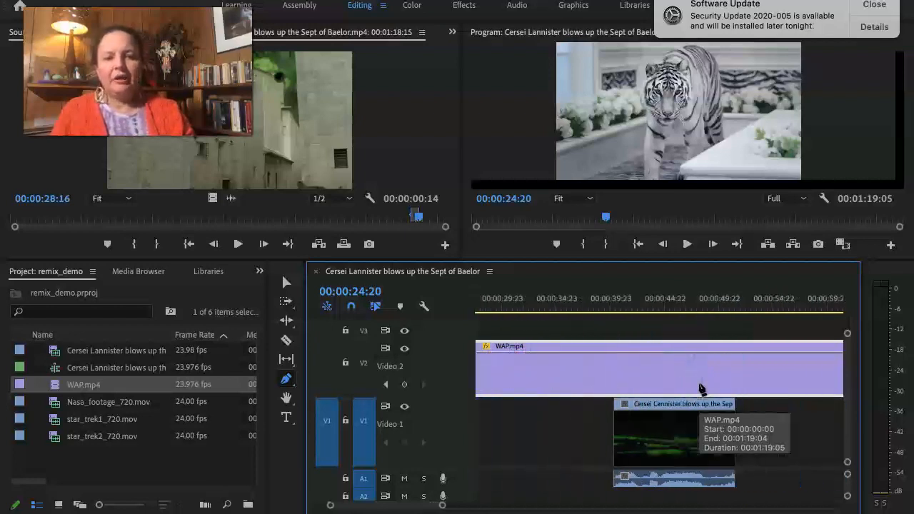
click(605, 353)
drag(624, 353, 623, 392)
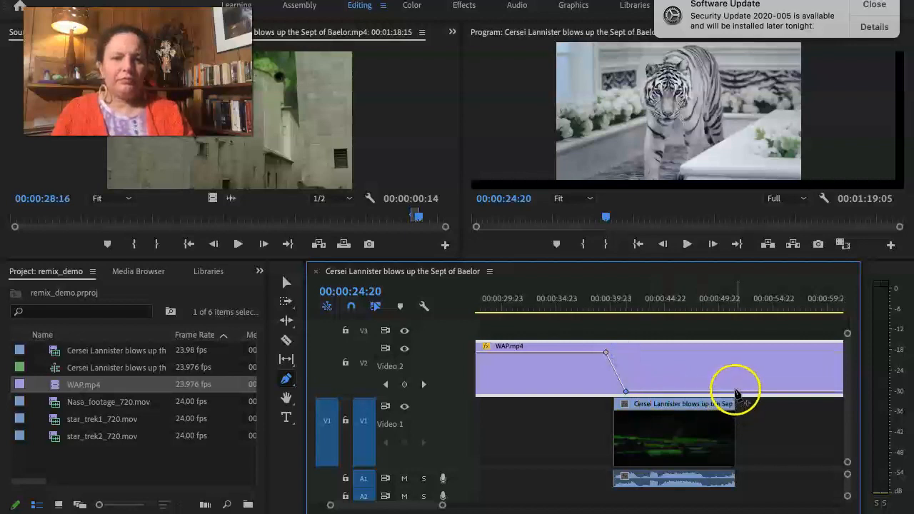
click(741, 392)
click(726, 391)
drag(740, 392, 737, 352)
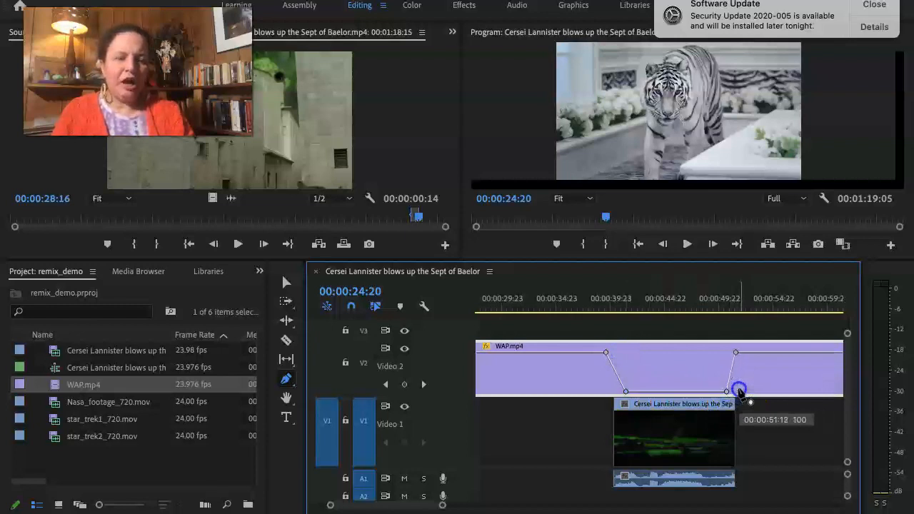
Fade out WAP.mp4 gradually with an upper opacity keyframe just before the last V1 clip group and a zero keyframe at its end.
scroll(765, 425, down, 5)
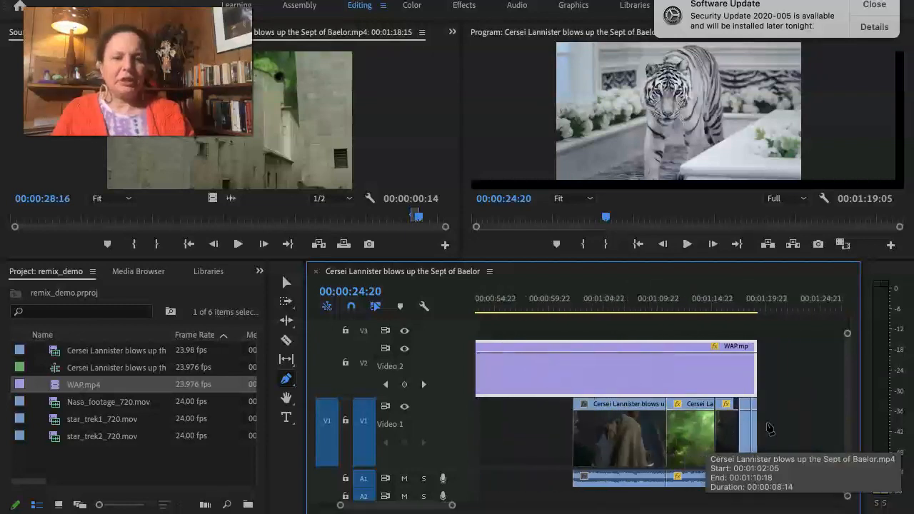
click(557, 352)
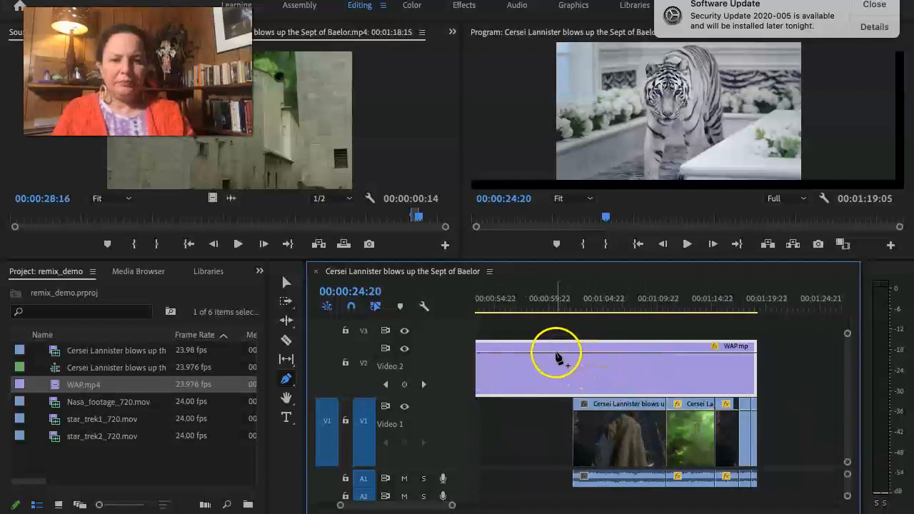
mouse_move(579, 352)
mouse_down()
mouse_move(675, 392)
mouse_move(753, 391)
mouse_up()
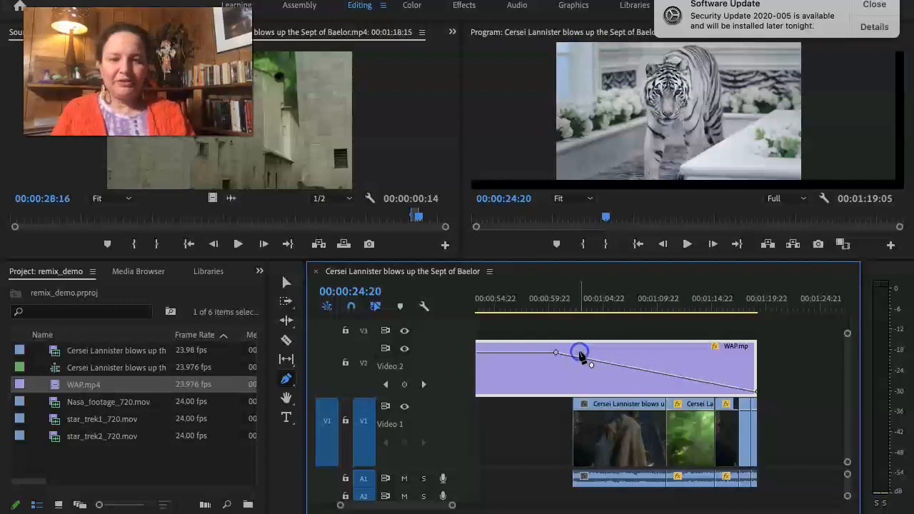
click(762, 417)
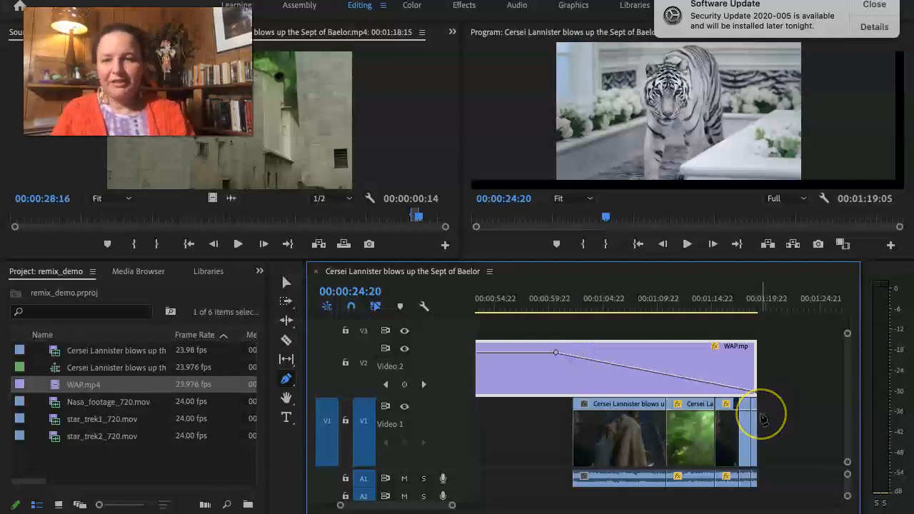
mouse_move(556, 354)
mouse_down()
mouse_move(552, 361)
mouse_move(555, 355)
mouse_up()
Play back the sequence from its very start to review the opacity fades on WAP.mp4.
click(540, 423)
key(minus)
key(minus)
key(minus)
key(minus)
key(minus)
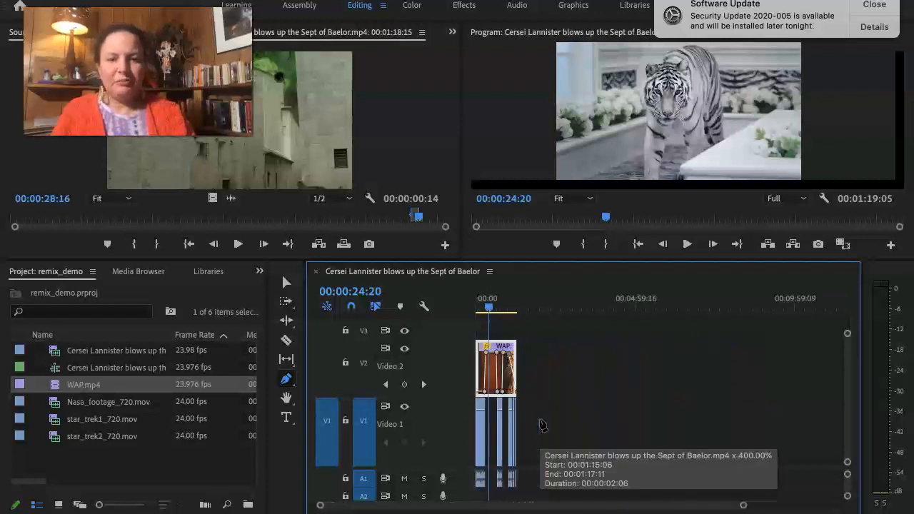
scroll(541, 421, up, 5)
scroll(539, 424, up, 5)
click(559, 418)
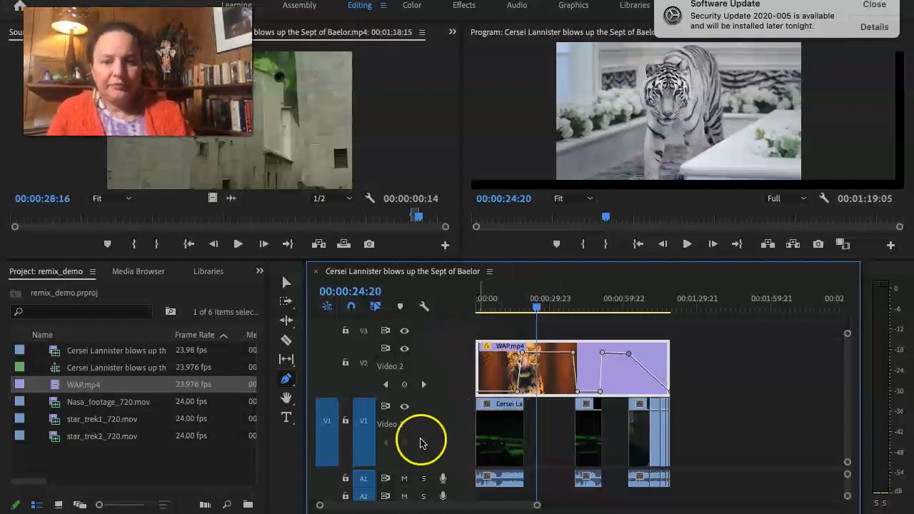
drag(482, 304, 439, 309)
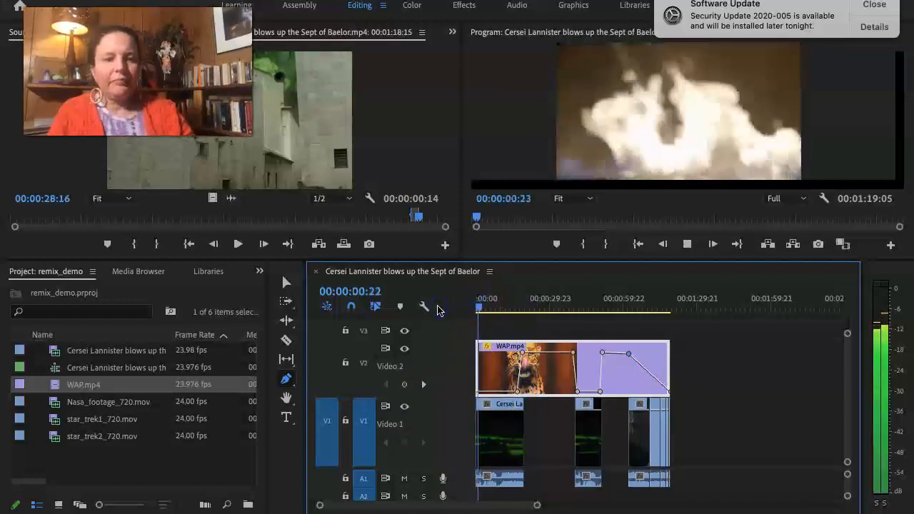
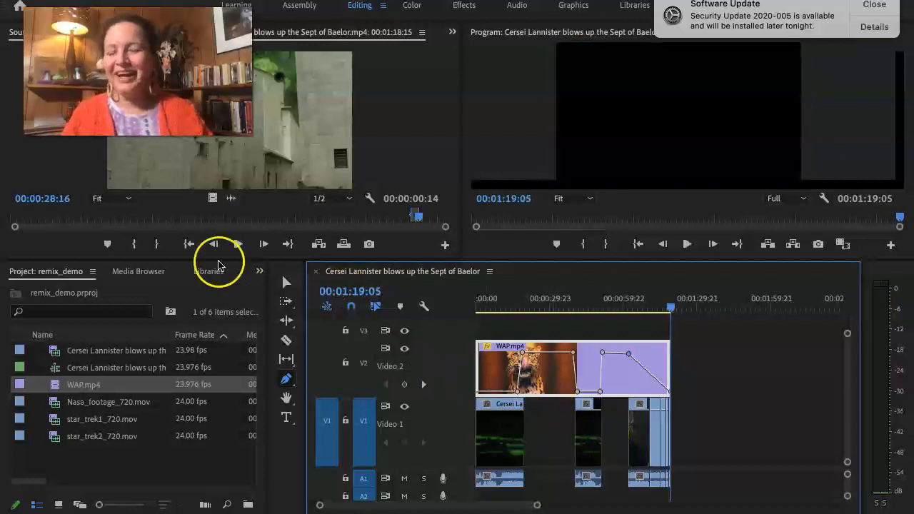
Save the project and increase the height of the Video 3 track in the timeline.
key(super+s)
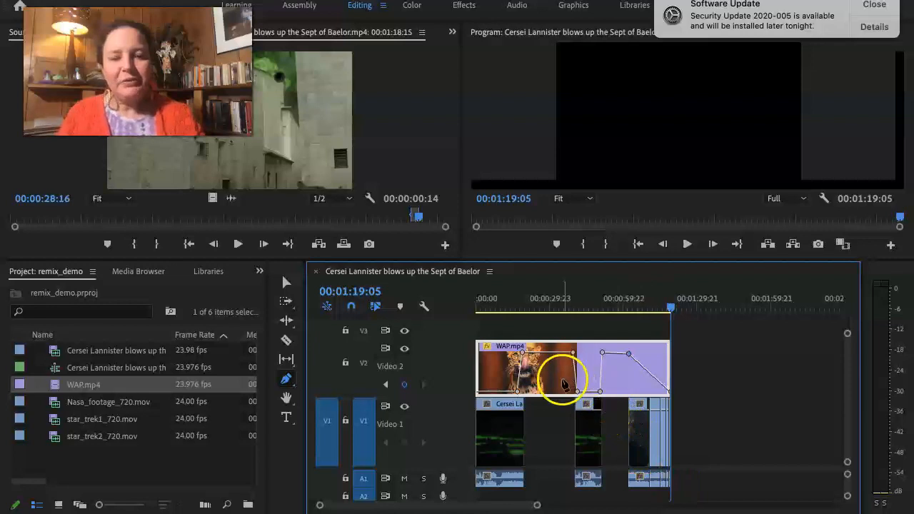
click(559, 429)
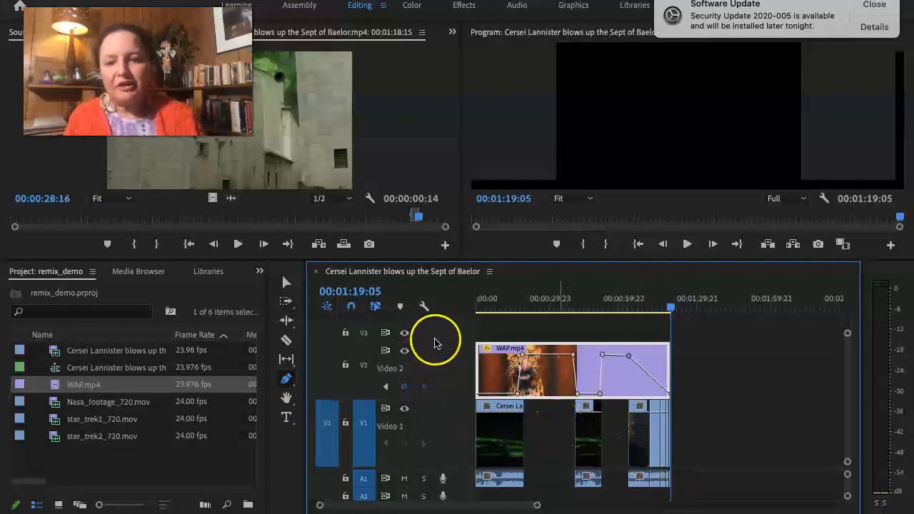
drag(443, 325, 444, 310)
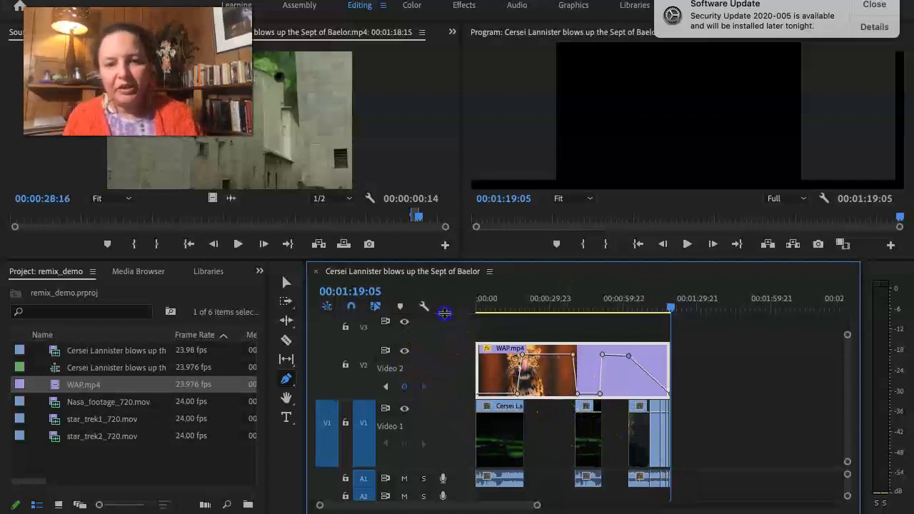
scroll(446, 340, up, 1)
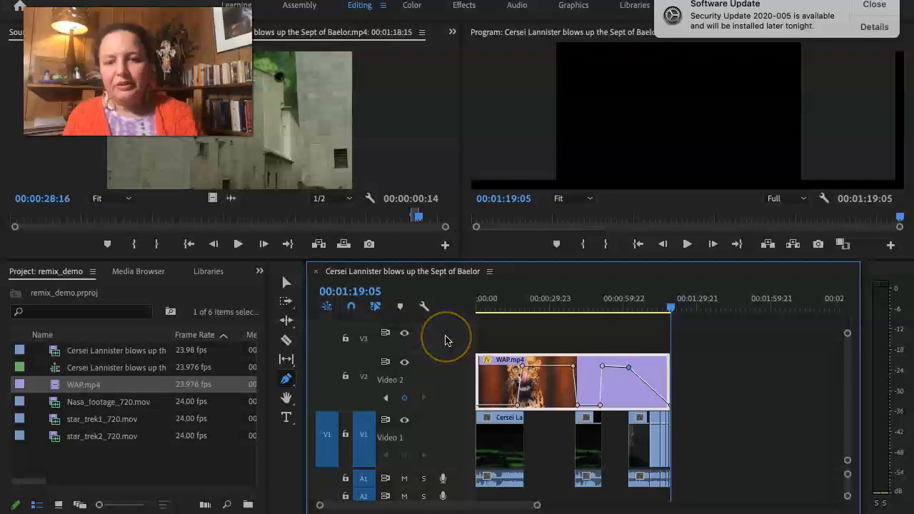
drag(450, 327, 450, 312)
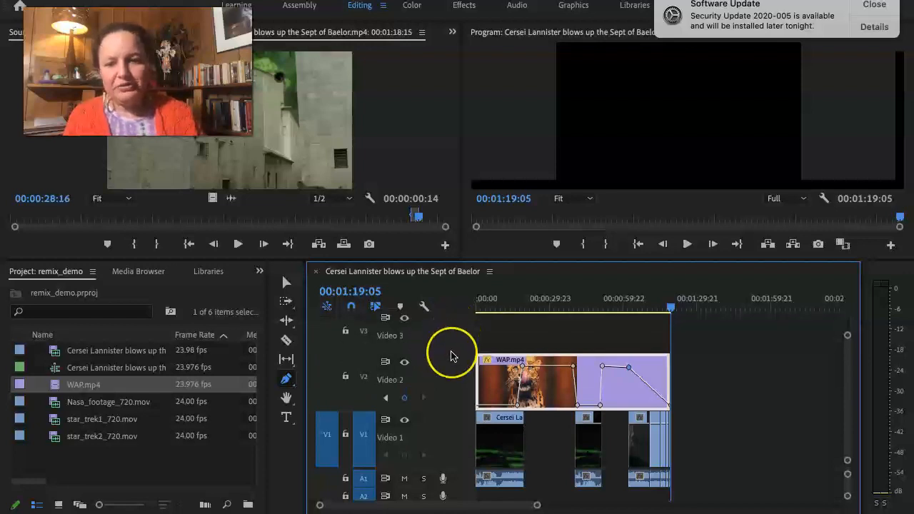
scroll(451, 357, up, 1)
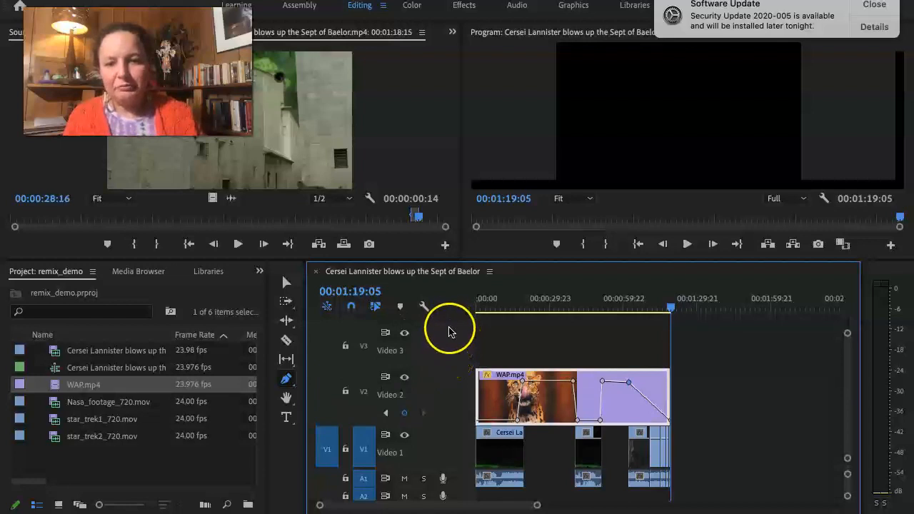
drag(449, 326, 451, 318)
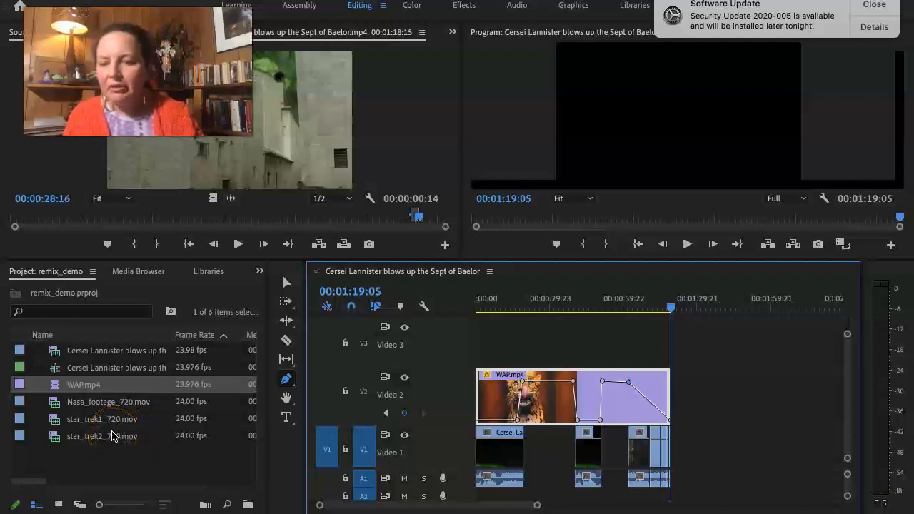
Place Nasa_footage_720.mov on Video 3 at the sequence start and trim its end to line up with the end of WAP.mp4.
click(100, 403)
drag(104, 405, 479, 355)
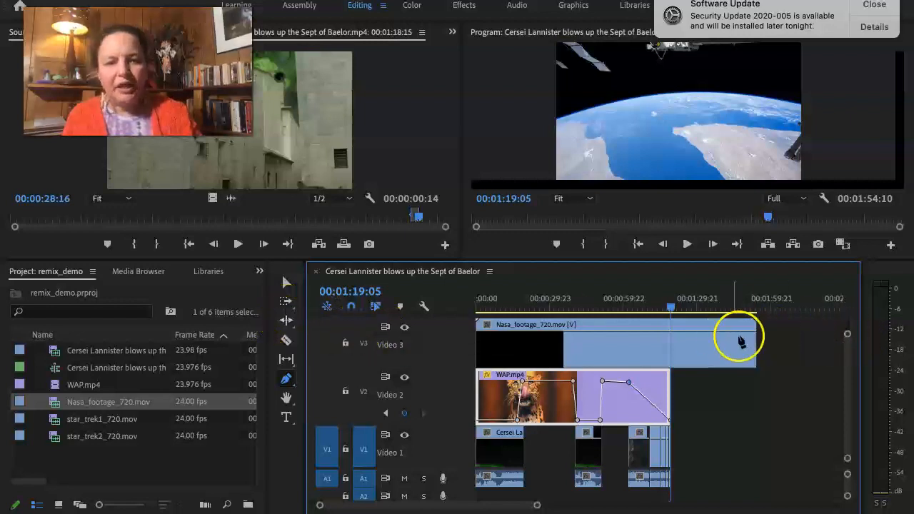
click(287, 283)
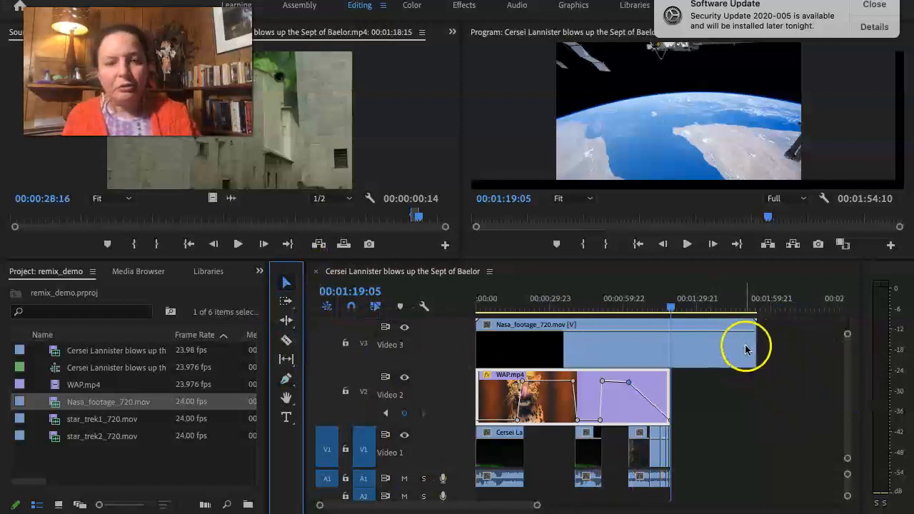
drag(754, 350, 666, 370)
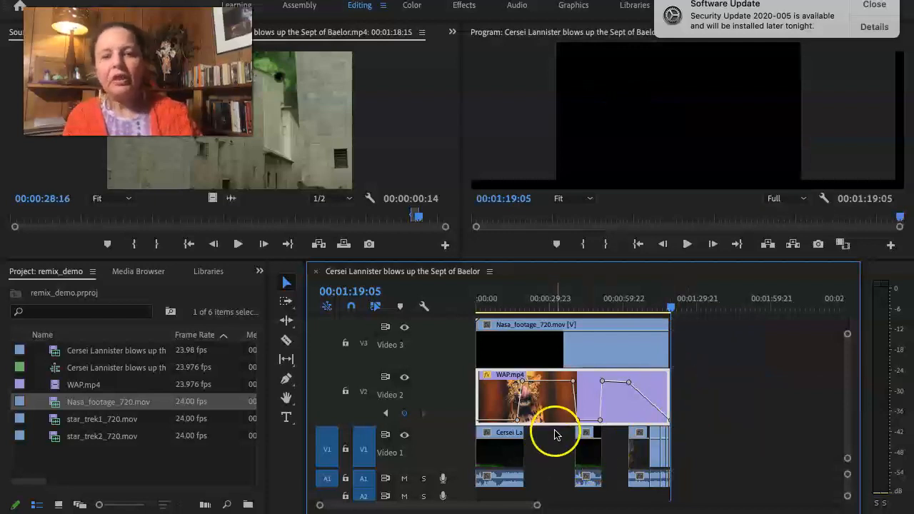
click(667, 346)
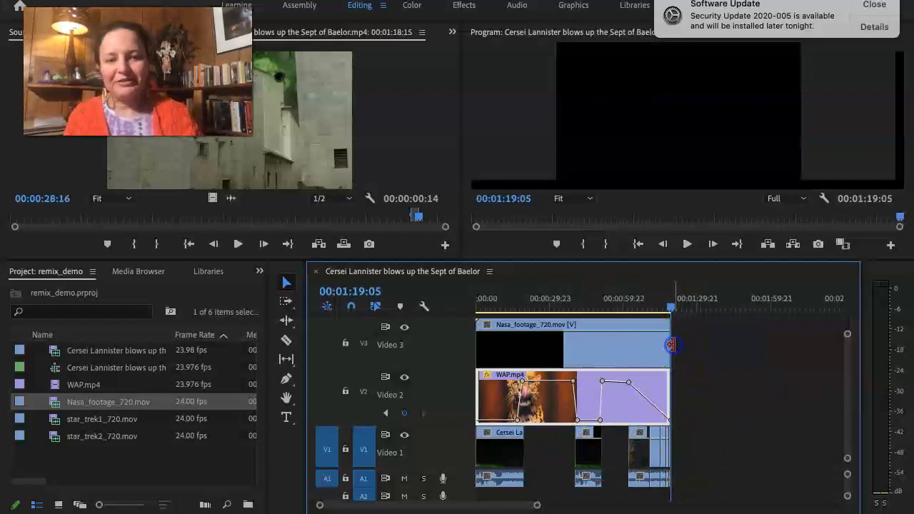
Set the opacity blend mode of the Nasa_footage_720.mov clip on Video 3 to Overlay.
click(521, 346)
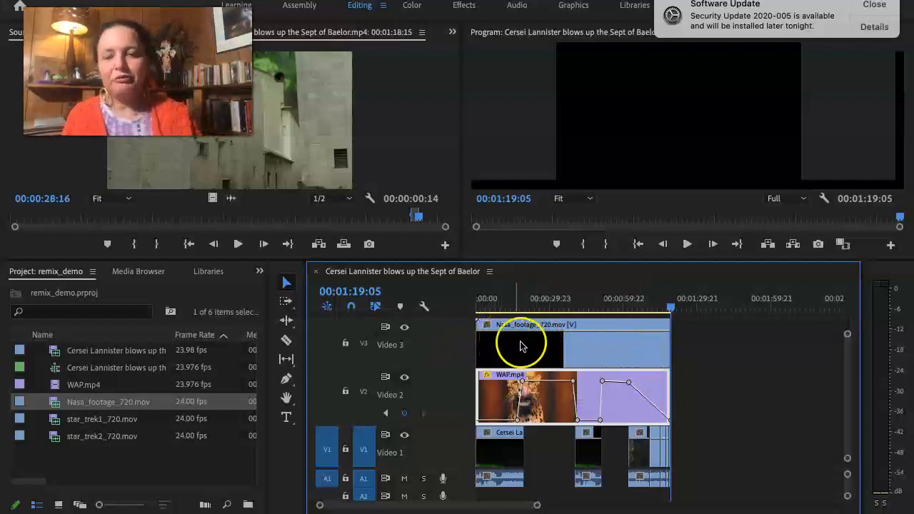
double_click(589, 347)
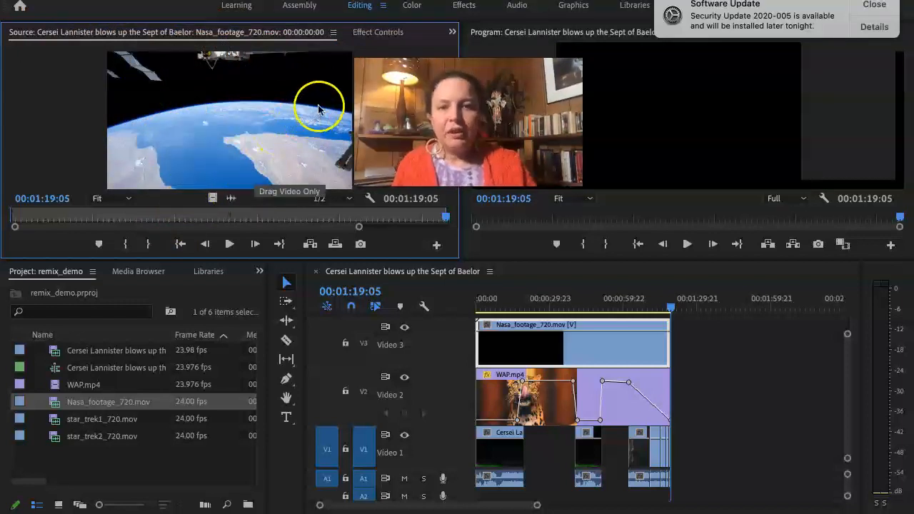
click(368, 34)
click(245, 179)
scroll(246, 180, down, 1)
scroll(245, 179, down, 2)
scroll(245, 179, up, 3)
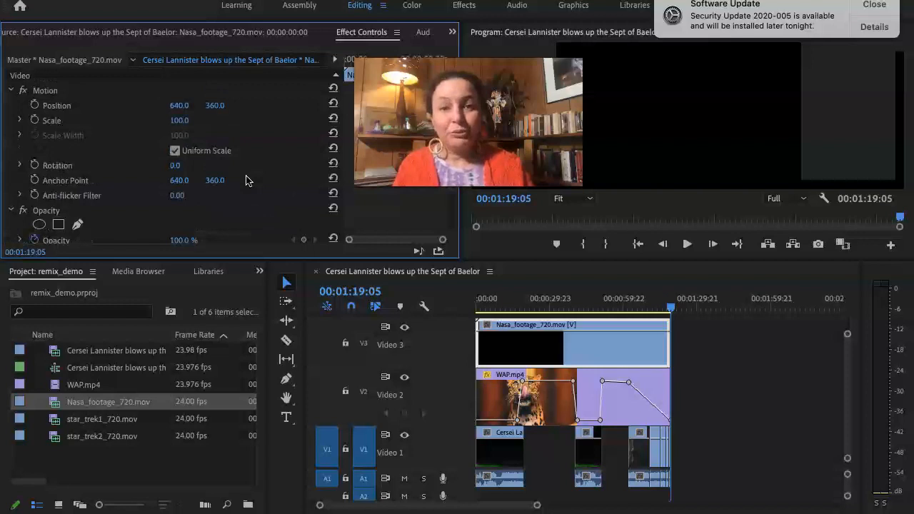
scroll(245, 180, down, 4)
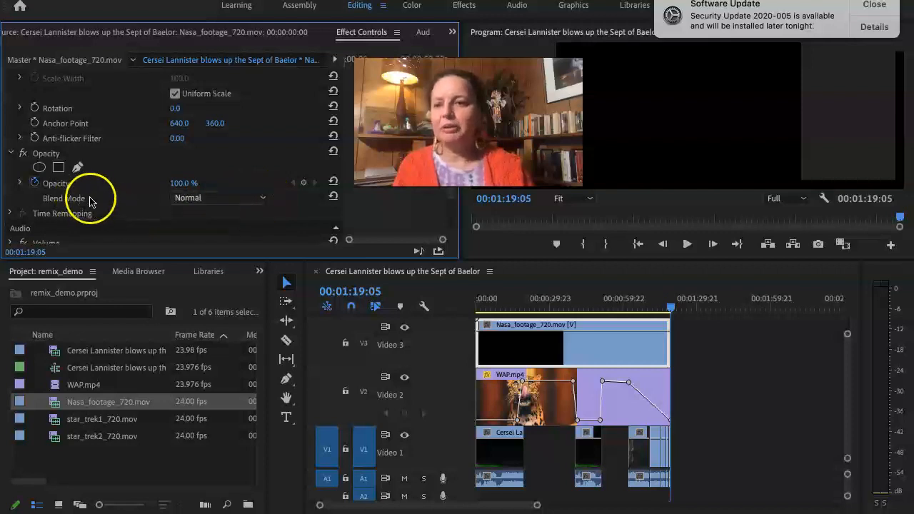
click(263, 200)
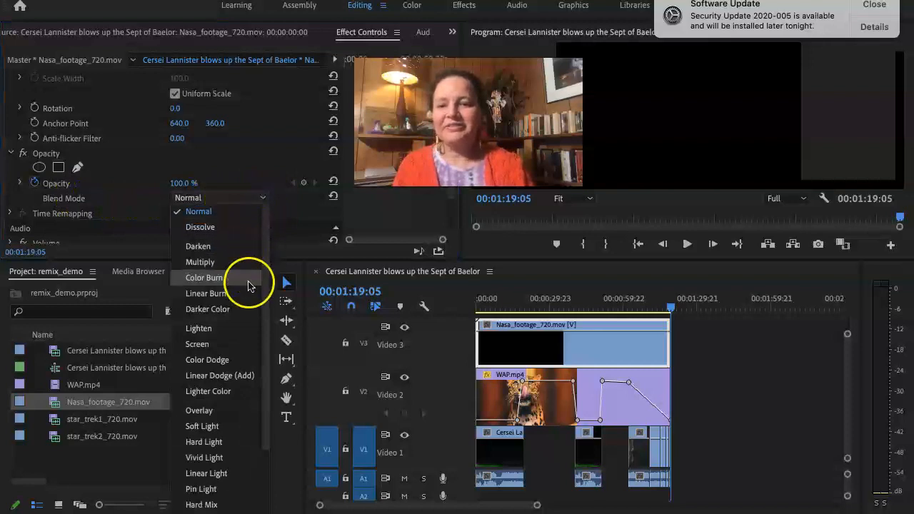
scroll(247, 411, down, 3)
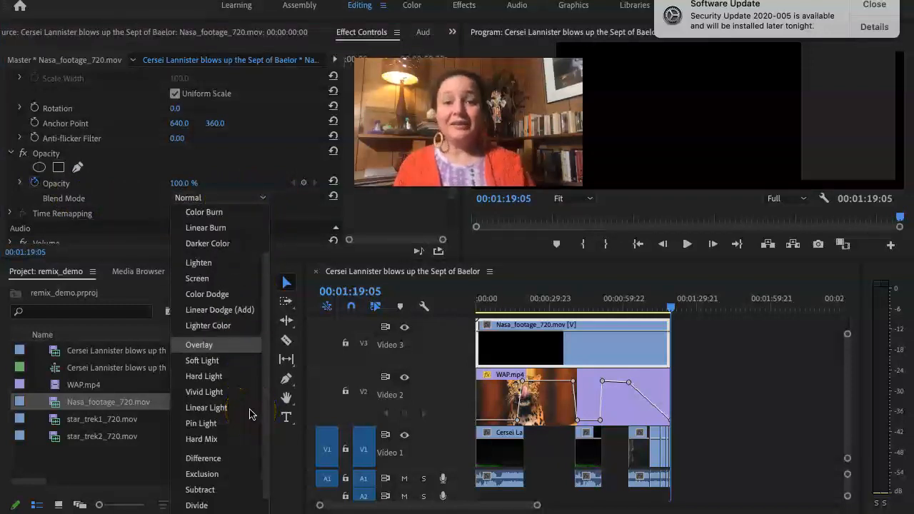
scroll(250, 415, down, 2)
scroll(250, 414, down, 1)
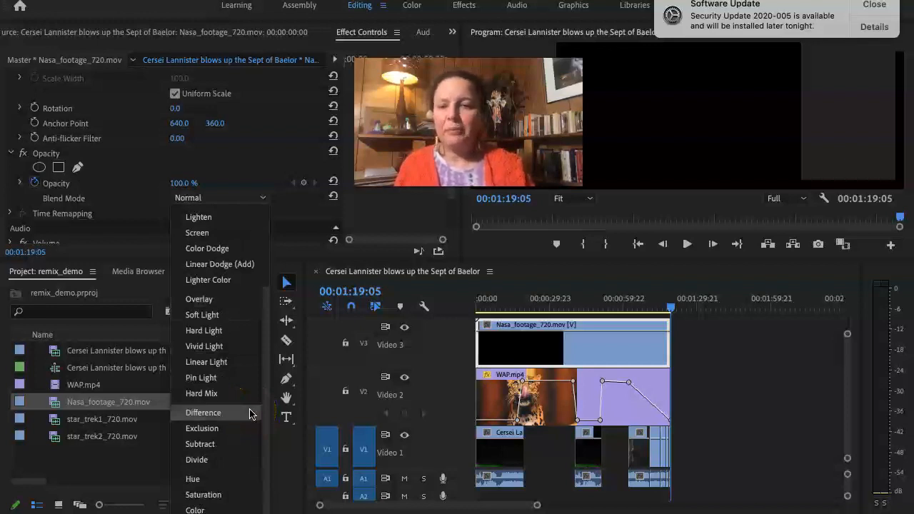
click(206, 300)
Enlarge the program monitor and play the sequence from its start to review the overlay, dismissing the software update notification.
click(510, 343)
click(504, 302)
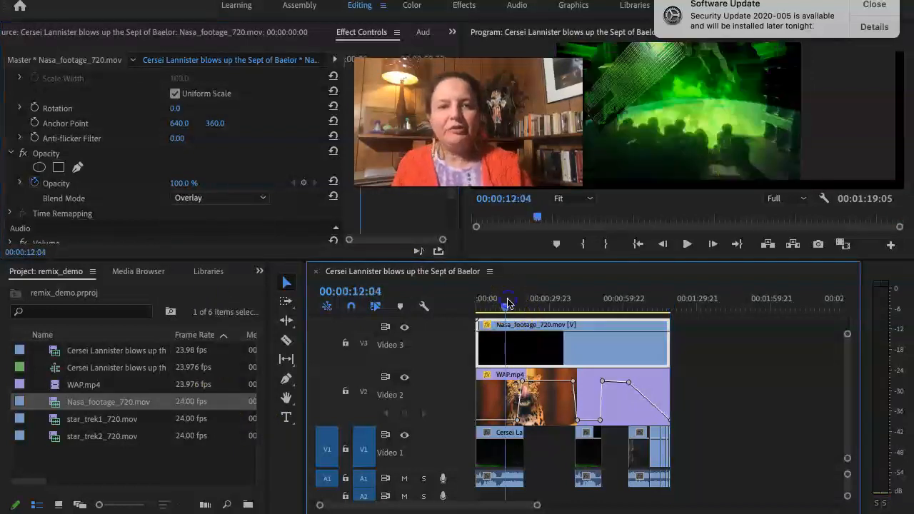
drag(507, 302, 465, 302)
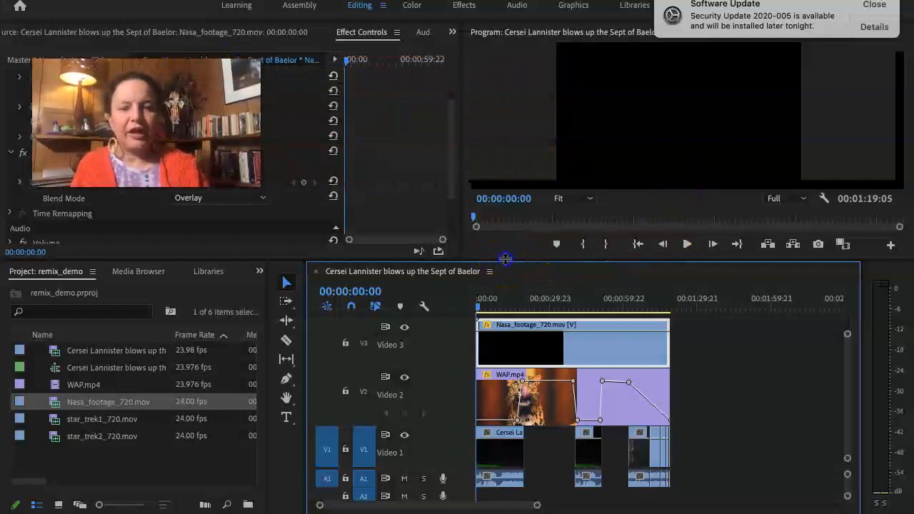
drag(500, 263, 498, 362)
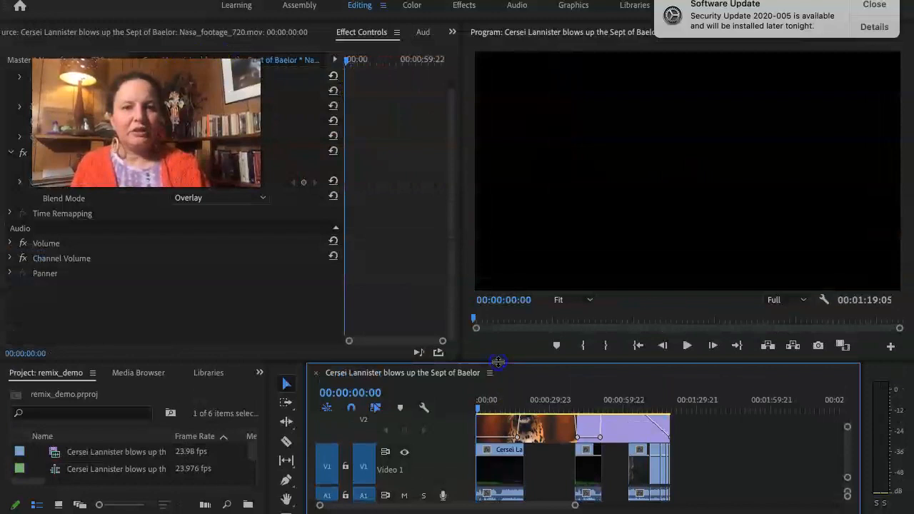
key(space)
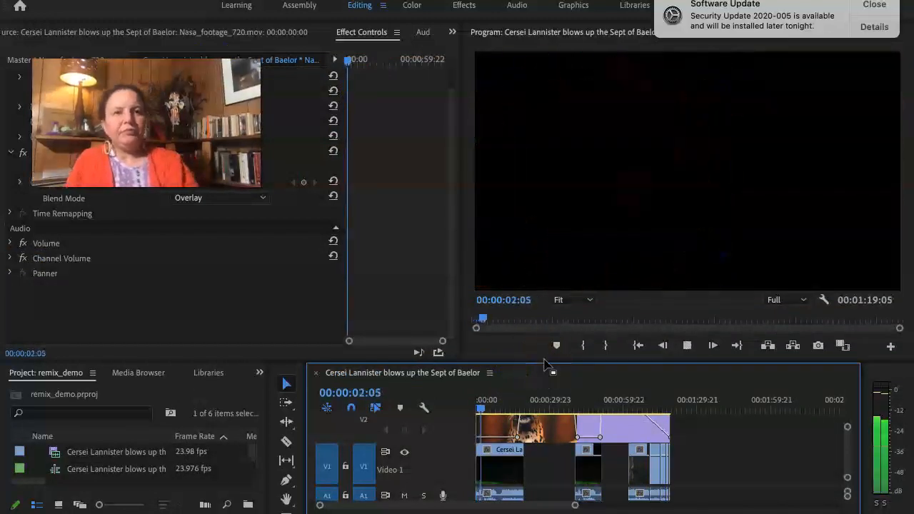
click(883, 6)
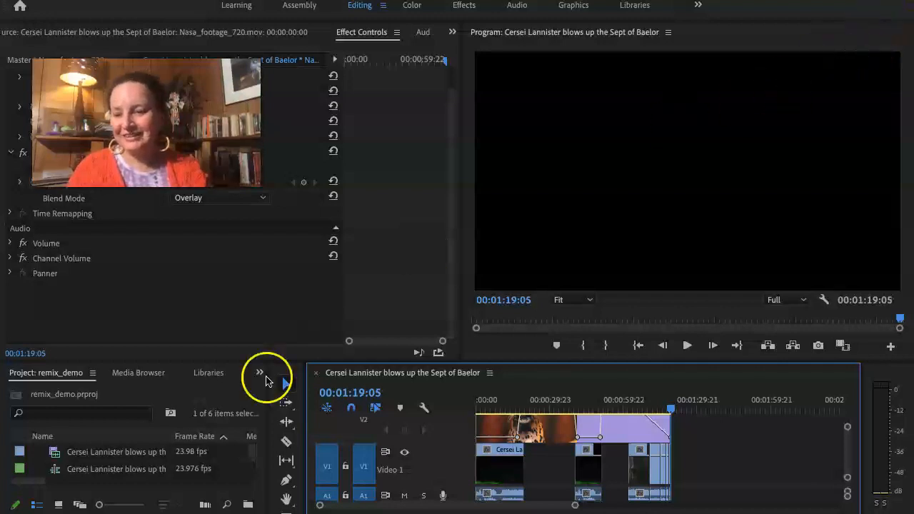
click(30, 488)
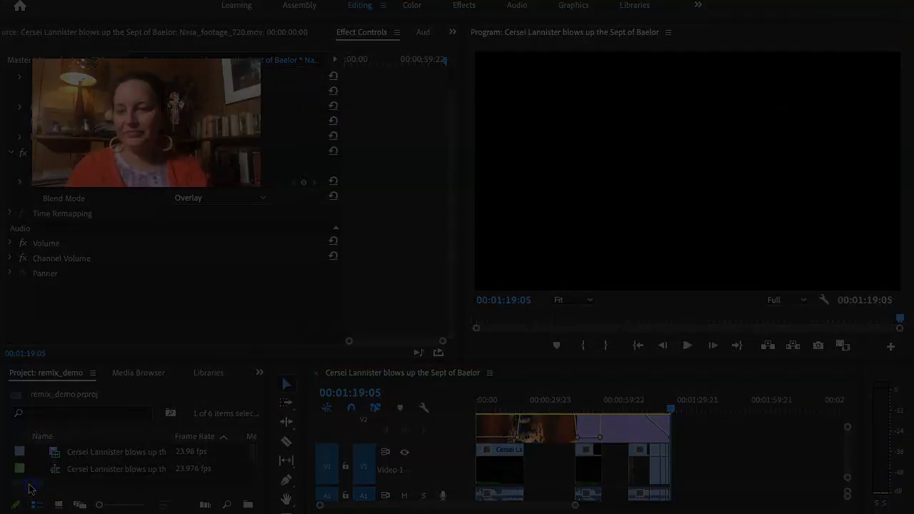